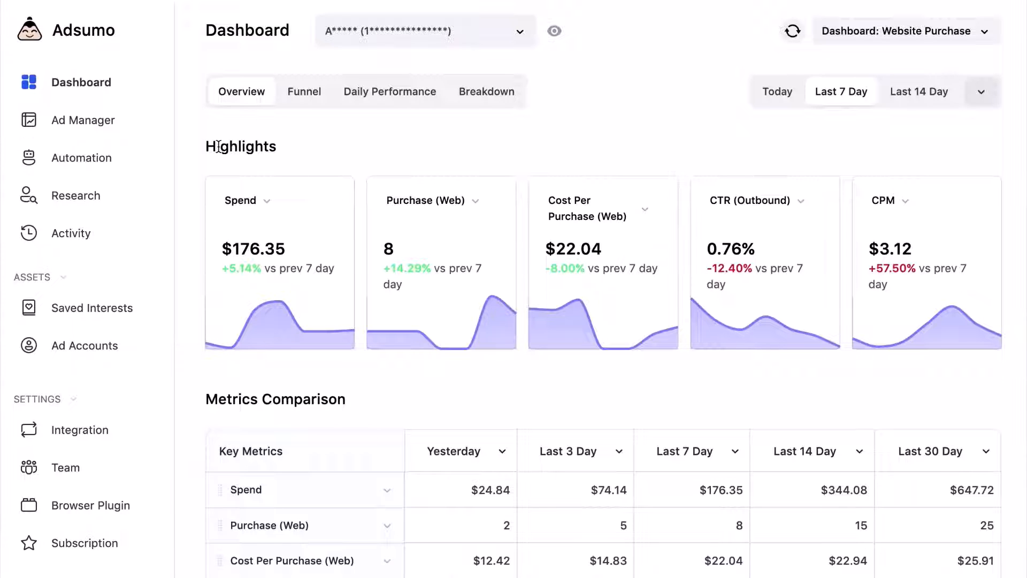
Step: Look through the metric choices for the Purchase (Web) and Cost Per Purchase (Web) highlight cards and inspect the Spend trend
{"action": "left_click", "coordinate": [422, 201]}
{"action": "scroll", "coordinate": [430, 346], "scroll_direction": "down", "scroll_amount": 3}
{"action": "scroll", "coordinate": [430, 346], "scroll_direction": "down", "scroll_amount": 4}
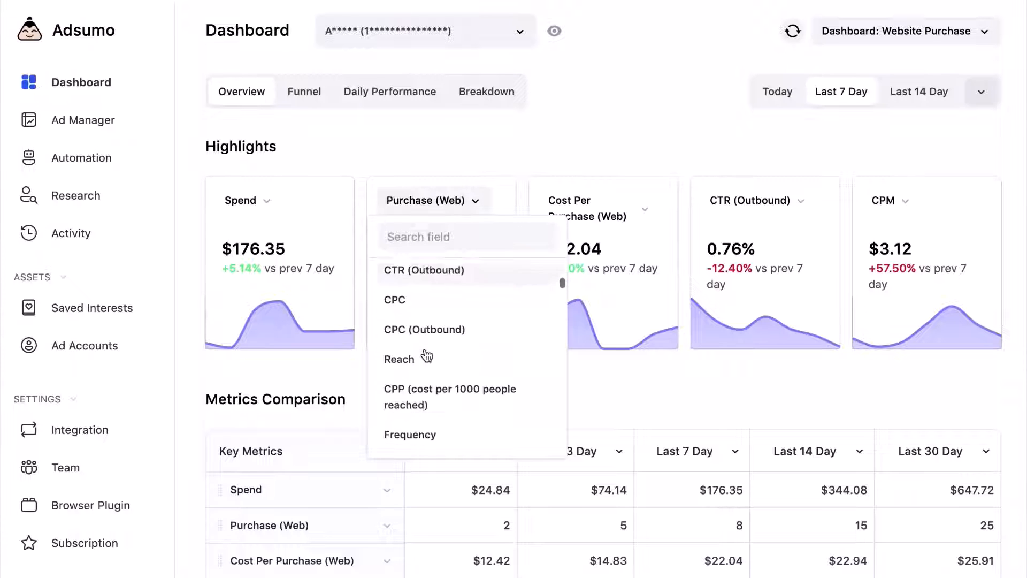
{"action": "left_click", "coordinate": [596, 164]}
{"action": "left_click", "coordinate": [599, 199]}
{"action": "scroll", "coordinate": [610, 316], "scroll_direction": "down", "scroll_amount": 3}
{"action": "scroll", "coordinate": [610, 317], "scroll_direction": "down", "scroll_amount": 1}
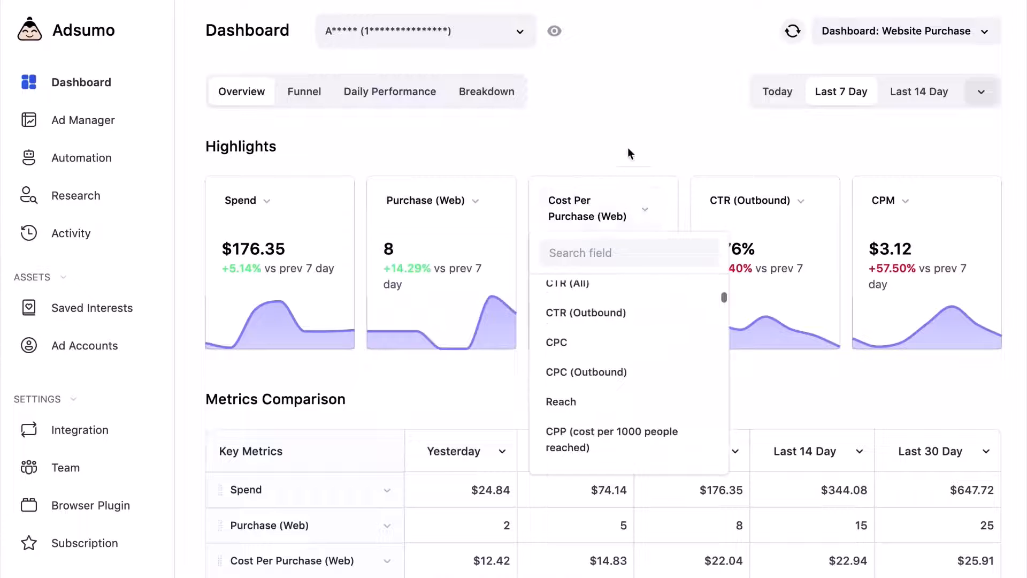
{"action": "left_click", "coordinate": [630, 144]}
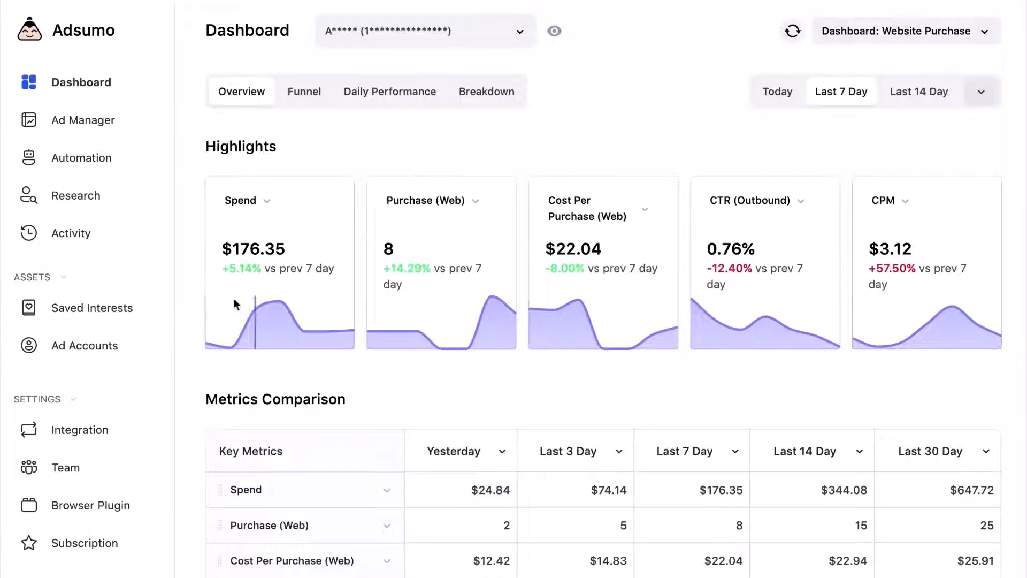
{"action": "mouse_move", "coordinate": [229, 318]}
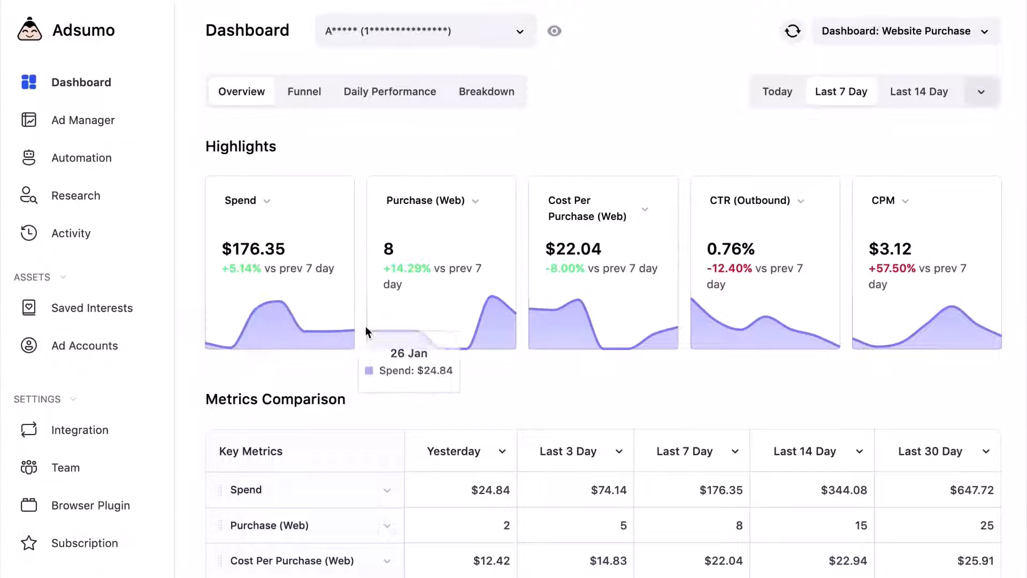
Step: Set the dashboard's reporting period to the Last 14 Day preset
{"action": "left_click", "coordinate": [984, 101]}
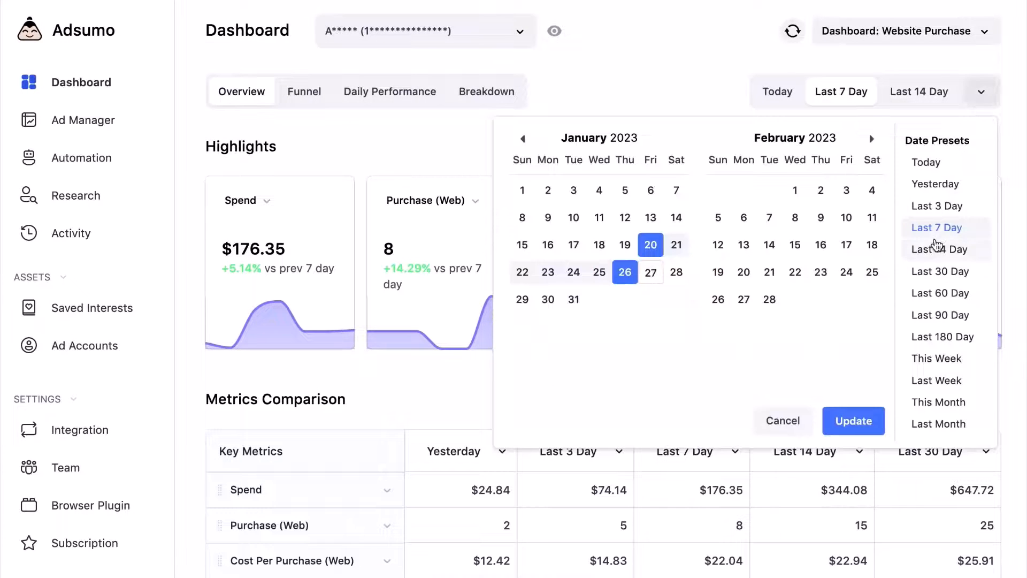
{"action": "left_click", "coordinate": [940, 251]}
{"action": "left_click", "coordinate": [981, 91]}
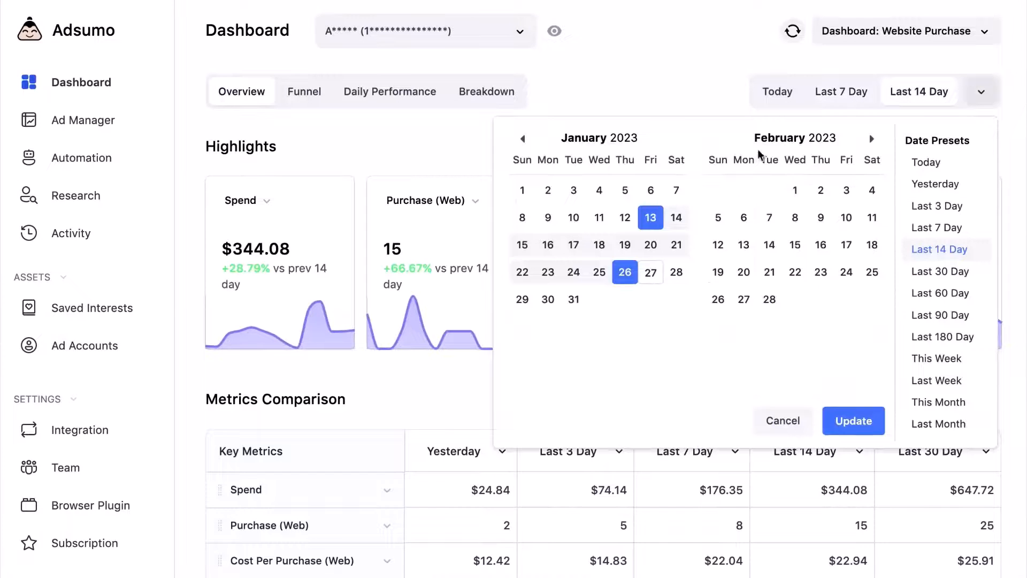
{"action": "left_click", "coordinate": [619, 71]}
Step: Add the ROAS (All) metric to the Metrics Comparison table
{"action": "scroll", "coordinate": [477, 230], "scroll_direction": "down", "scroll_amount": 7}
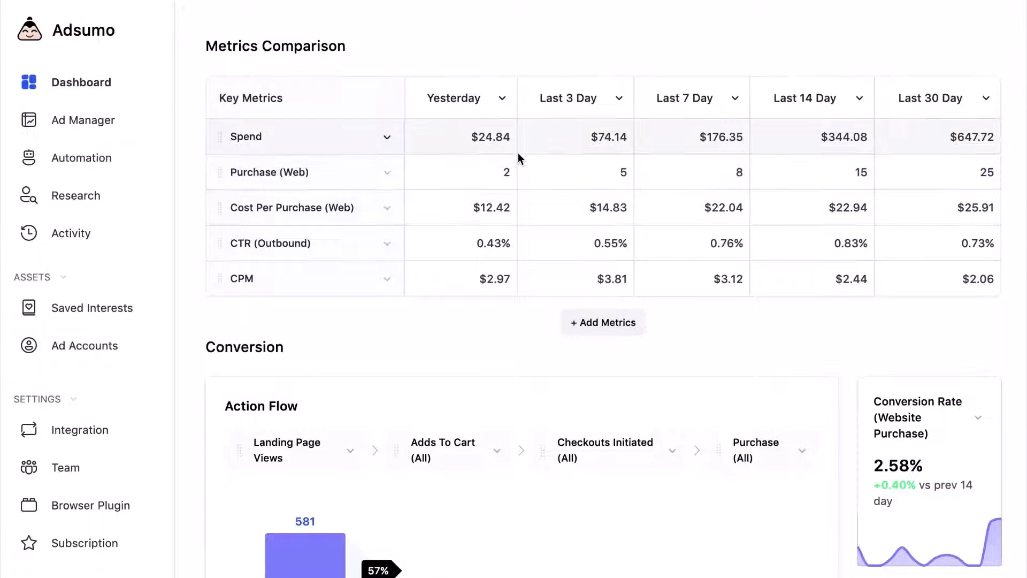
{"action": "scroll", "coordinate": [518, 153], "scroll_direction": "up", "scroll_amount": 6}
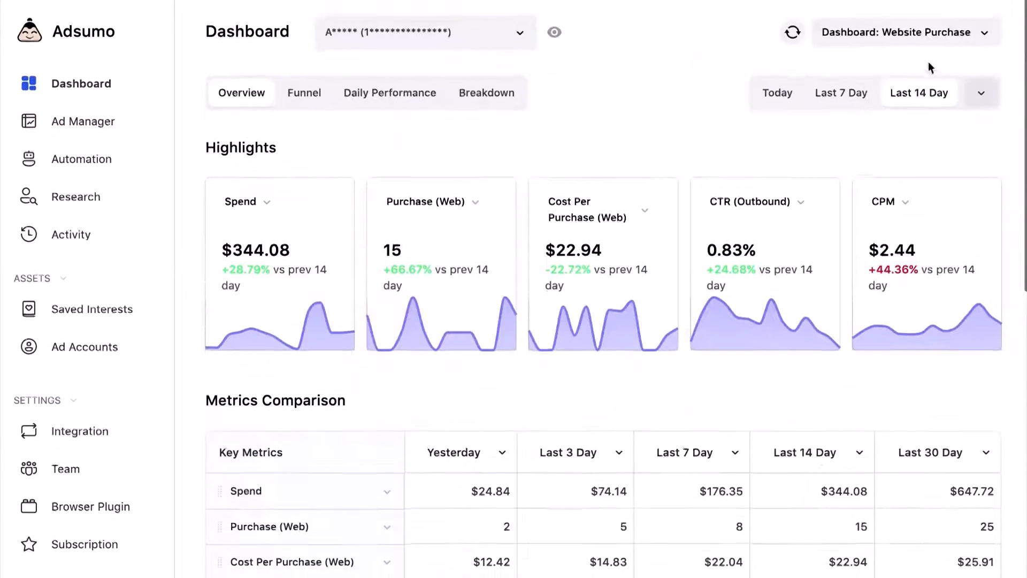
{"action": "scroll", "coordinate": [642, 118], "scroll_direction": "down", "scroll_amount": 6}
{"action": "left_click", "coordinate": [603, 346]}
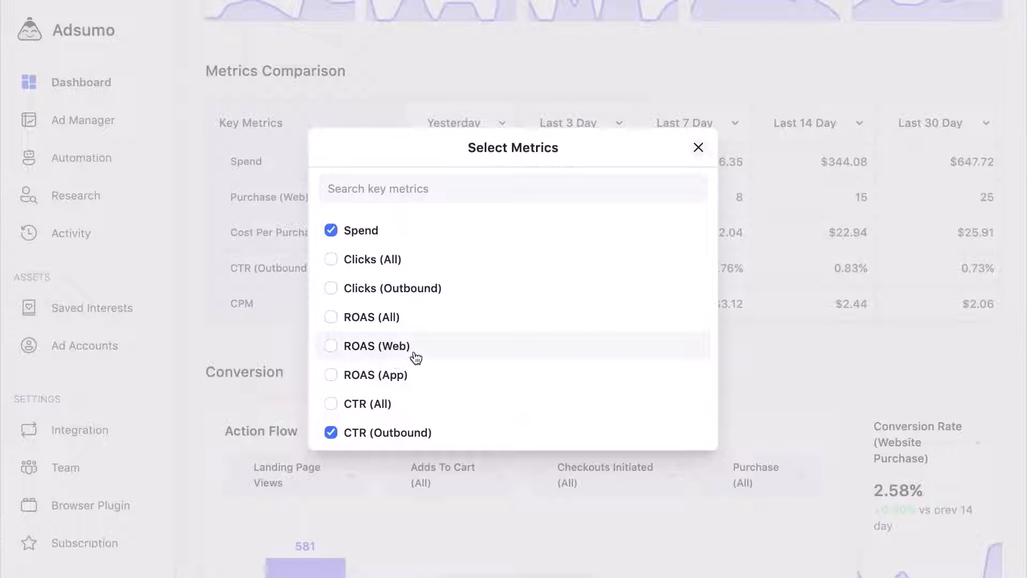
{"action": "left_click", "coordinate": [397, 325]}
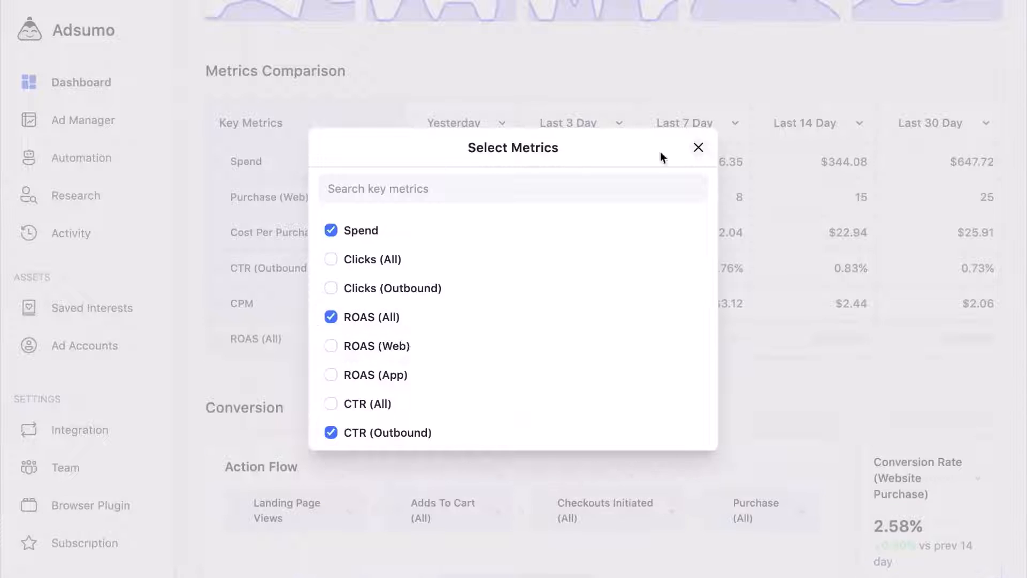
{"action": "left_click", "coordinate": [701, 150]}
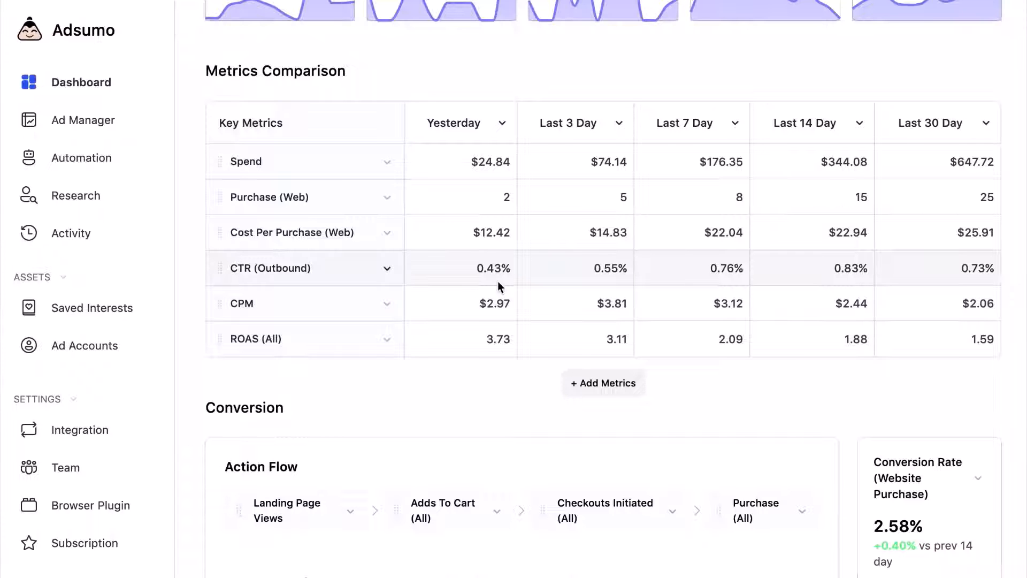
Step: Move the Cost Per Purchase (Web) row below CTR (Outbound) in the Metrics Comparison table
{"action": "scroll", "coordinate": [498, 281], "scroll_direction": "down", "scroll_amount": 3}
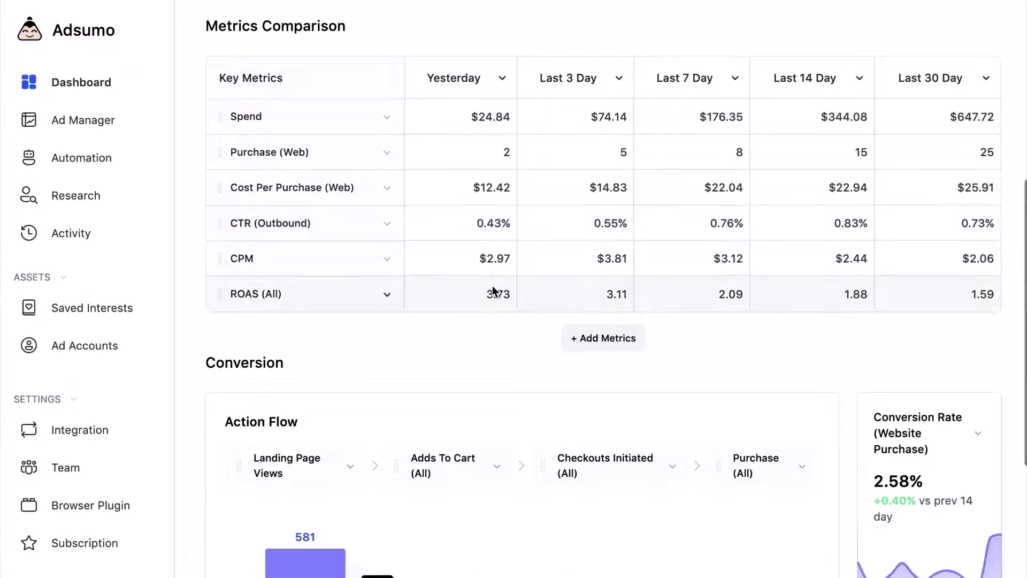
{"action": "scroll", "coordinate": [435, 310], "scroll_direction": "up", "scroll_amount": 5}
{"action": "scroll", "coordinate": [375, 241], "scroll_direction": "down", "scroll_amount": 5}
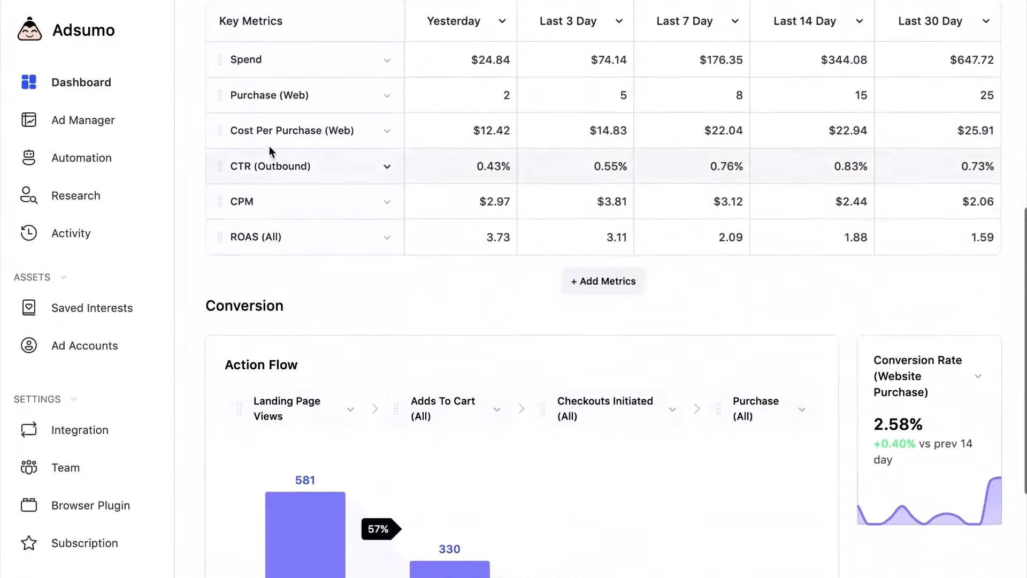
{"action": "scroll", "coordinate": [268, 146], "scroll_direction": "up", "scroll_amount": 1}
{"action": "left_click", "coordinate": [385, 155]}
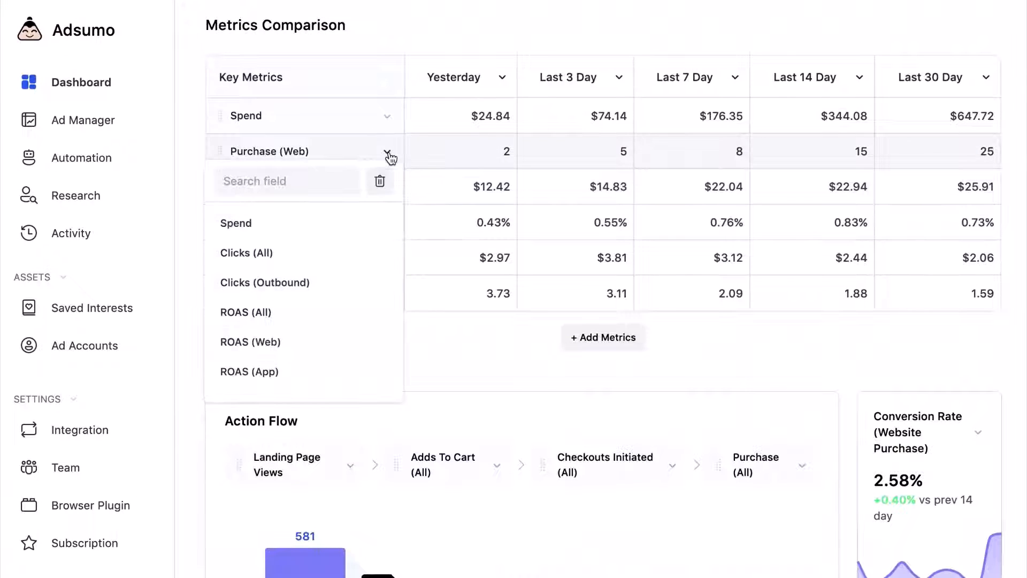
{"action": "left_click", "coordinate": [386, 156]}
{"action": "left_click_drag", "start_coordinate": [221, 189], "coordinate": [219, 225]}
Step: Look through the selectable key metrics for the Metrics Comparison table without changing the selection
{"action": "left_click", "coordinate": [609, 347]}
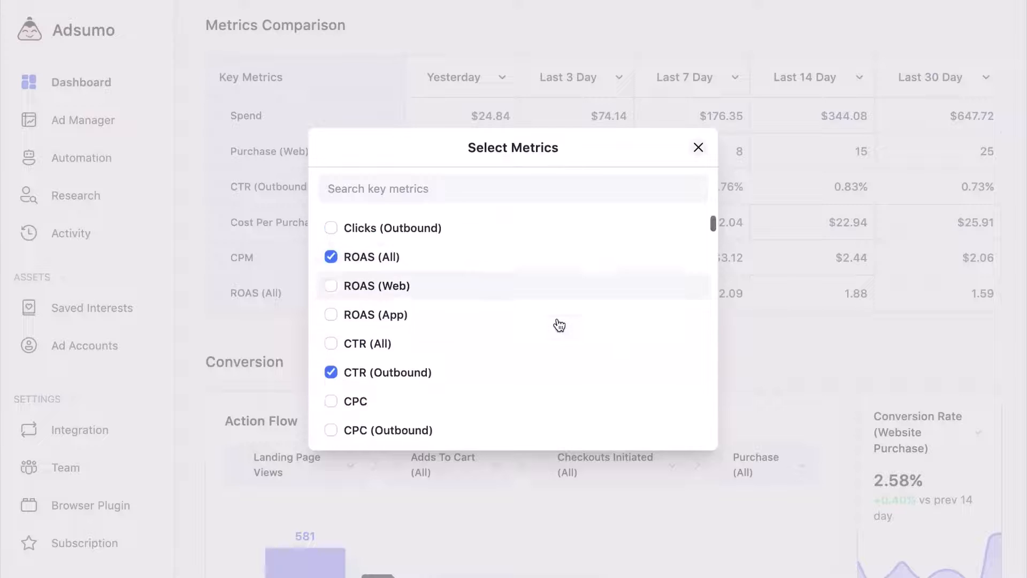
{"action": "scroll", "coordinate": [557, 323], "scroll_direction": "down", "scroll_amount": 2}
{"action": "left_click", "coordinate": [699, 148]}
Step: Examine the Action Flow chart in the Conversion section, from landing page views to purchases
{"action": "scroll", "coordinate": [796, 315], "scroll_direction": "down", "scroll_amount": 4}
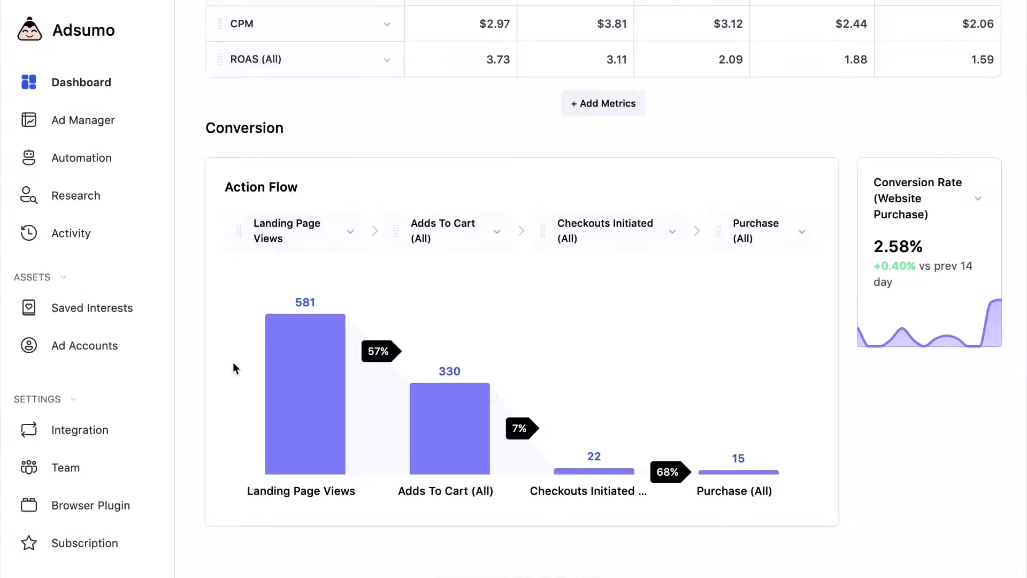
{"action": "scroll", "coordinate": [236, 364], "scroll_direction": "up", "scroll_amount": 10}
{"action": "scroll", "coordinate": [487, 273], "scroll_direction": "down", "scroll_amount": 10}
{"action": "mouse_move", "coordinate": [303, 304]}
{"action": "scroll", "coordinate": [518, 423], "scroll_direction": "up", "scroll_amount": 15}
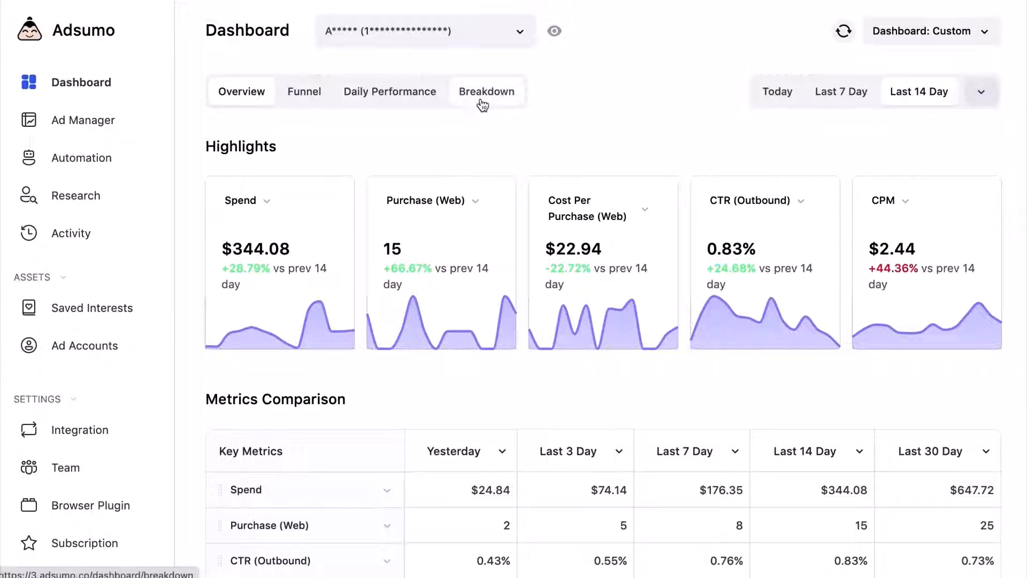
Step: Open the dashboard's Funnel report and consult the marketing funnel diagram in the saved screenshot
{"action": "left_click", "coordinate": [299, 94]}
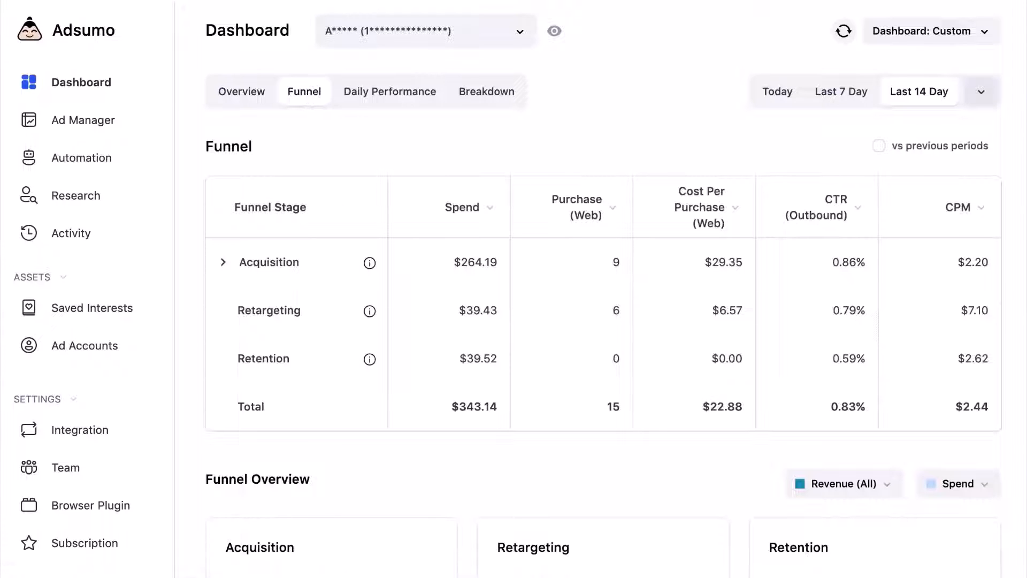
{"action": "key", "text": "space"}
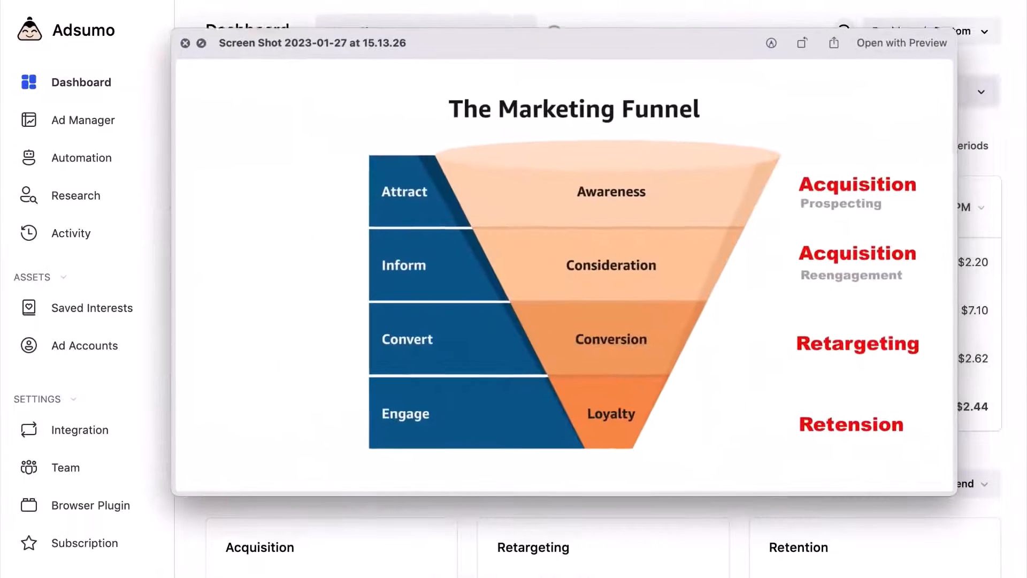
{"action": "left_click_drag", "start_coordinate": [639, 45], "coordinate": [544, 48]}
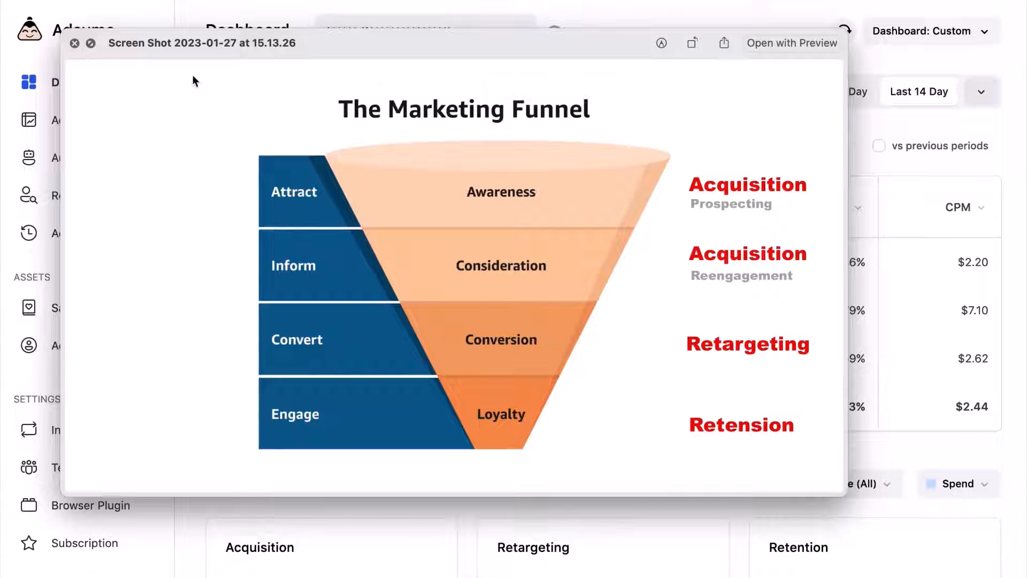
{"action": "left_click", "coordinate": [75, 44]}
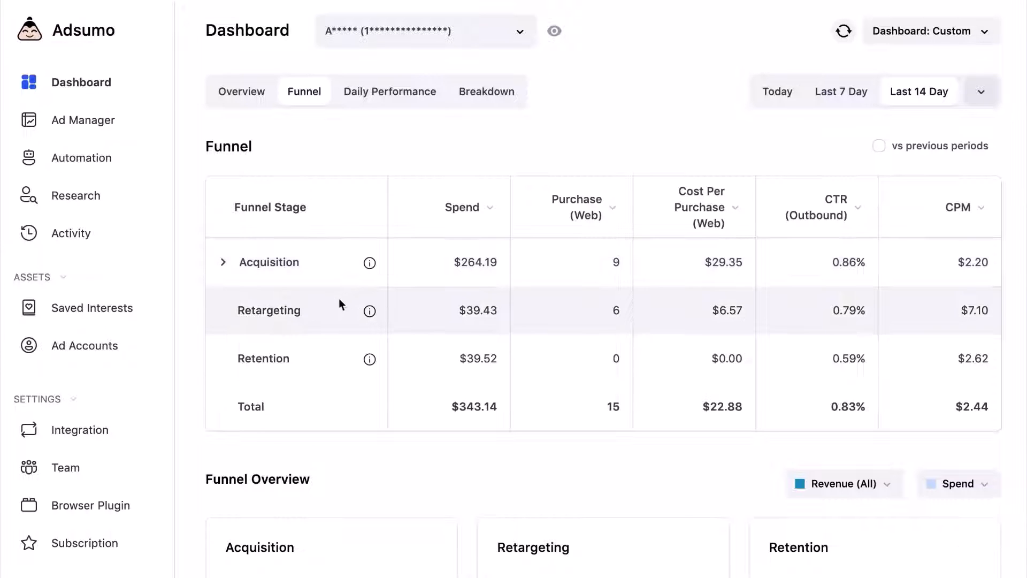
Step: Inspect the Acquisition stage's sub-stages and the Retention stage's campaigns, clearing the Retention filter in Ad Manager
{"action": "left_click", "coordinate": [223, 265]}
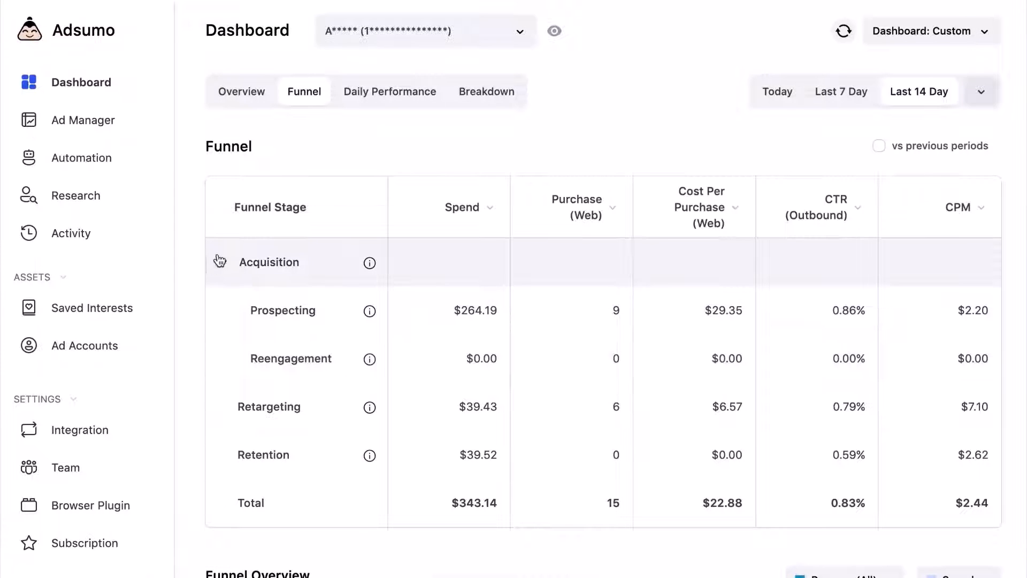
{"action": "left_click", "coordinate": [223, 262]}
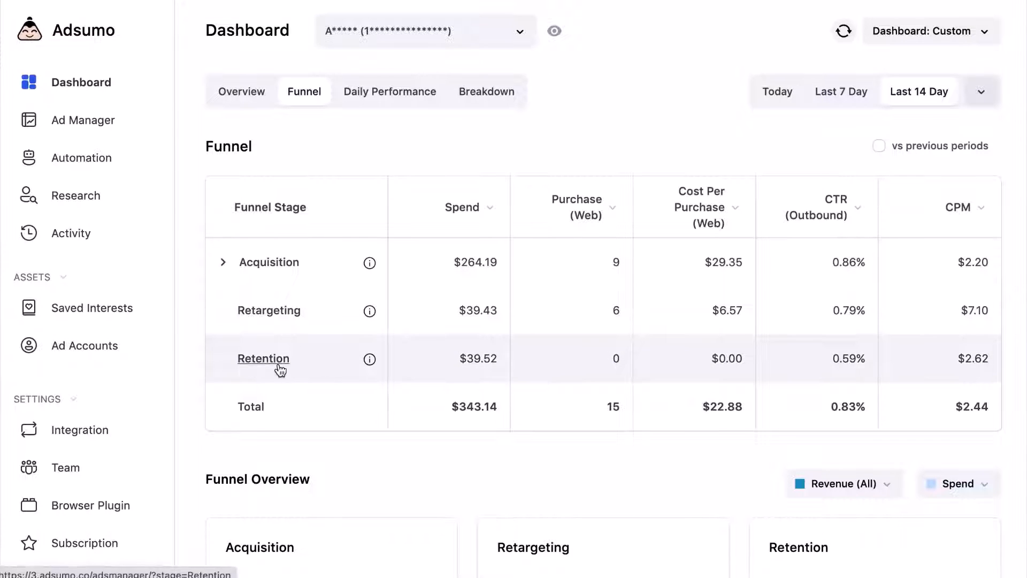
{"action": "left_click", "coordinate": [278, 360]}
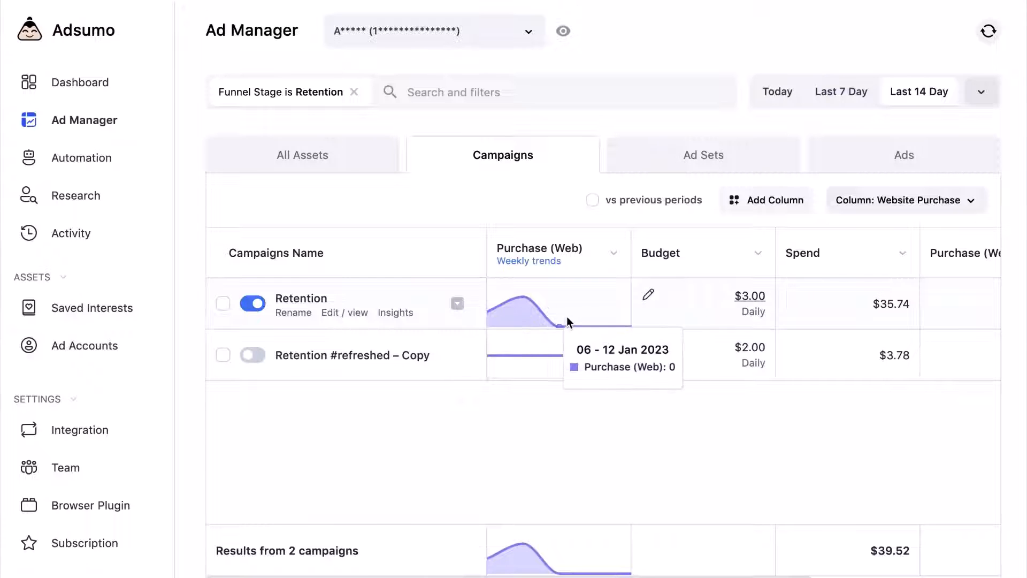
{"action": "left_click", "coordinate": [354, 92]}
Step: Return to the dashboard's Funnel report and examine the Funnel Overview charts and the Acquisition drilldown
{"action": "left_click", "coordinate": [63, 82]}
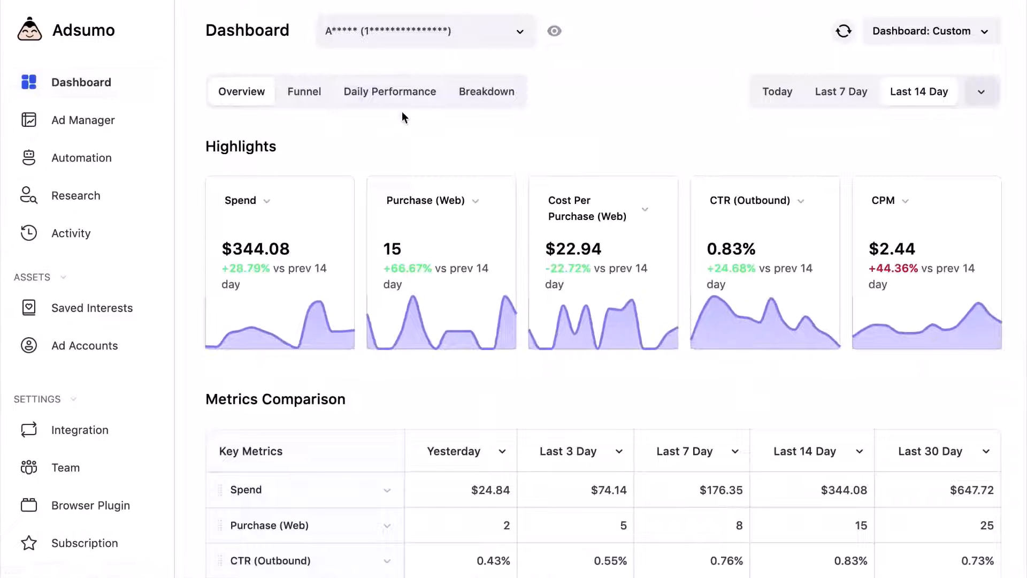
{"action": "left_click", "coordinate": [391, 99]}
{"action": "left_click", "coordinate": [313, 97]}
{"action": "scroll", "coordinate": [355, 121], "scroll_direction": "down", "scroll_amount": 8}
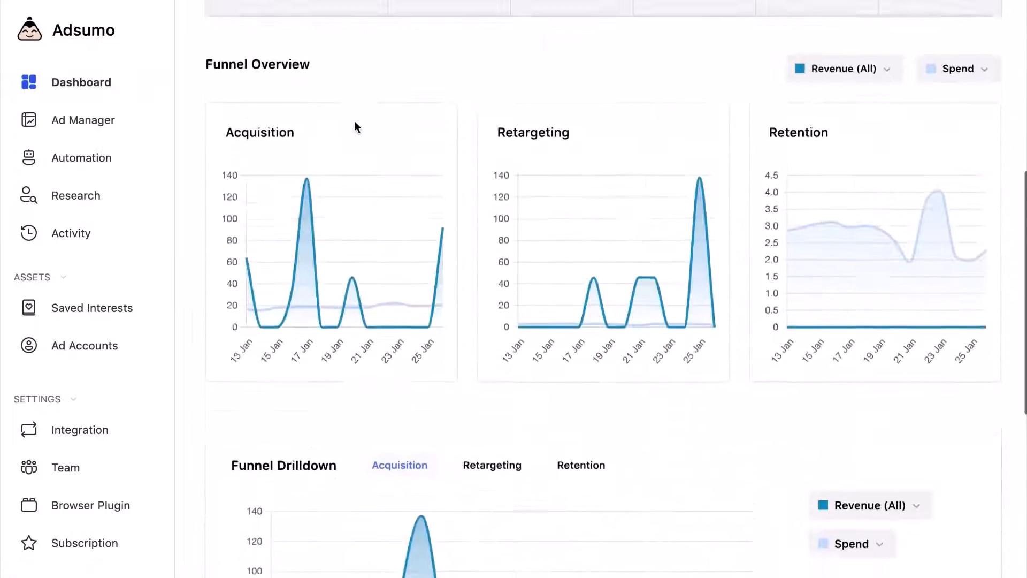
{"action": "scroll", "coordinate": [354, 121], "scroll_direction": "up", "scroll_amount": 4}
{"action": "scroll", "coordinate": [353, 121], "scroll_direction": "down", "scroll_amount": 3}
{"action": "scroll", "coordinate": [353, 126], "scroll_direction": "down", "scroll_amount": 3}
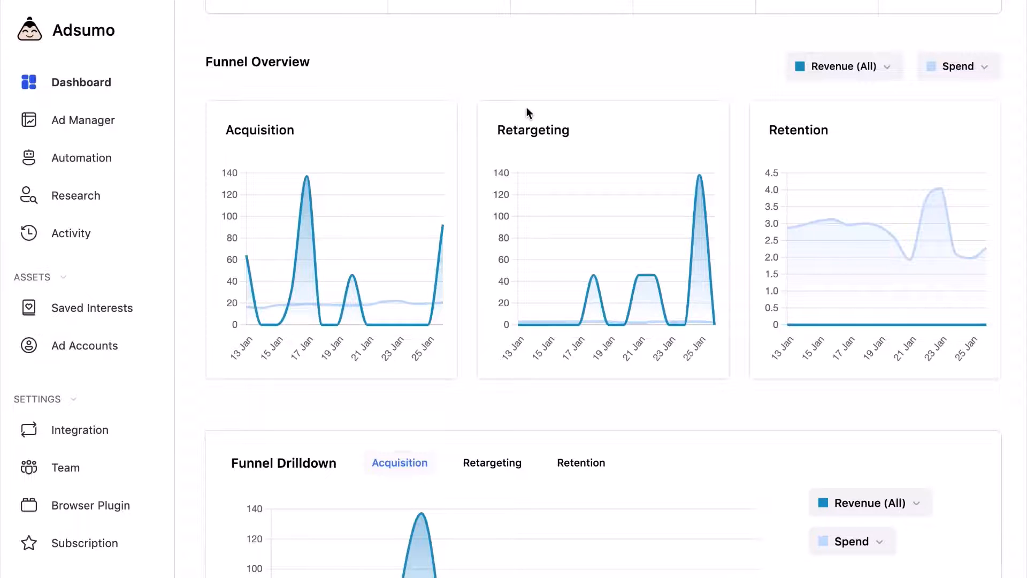
{"action": "scroll", "coordinate": [522, 121], "scroll_direction": "down", "scroll_amount": 5}
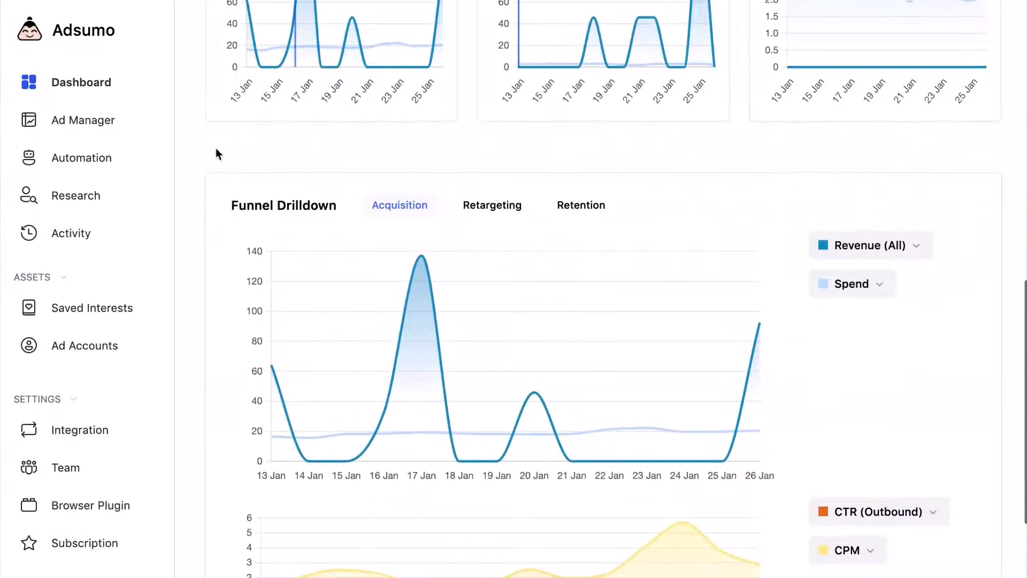
{"action": "scroll", "coordinate": [218, 155], "scroll_direction": "down", "scroll_amount": 1}
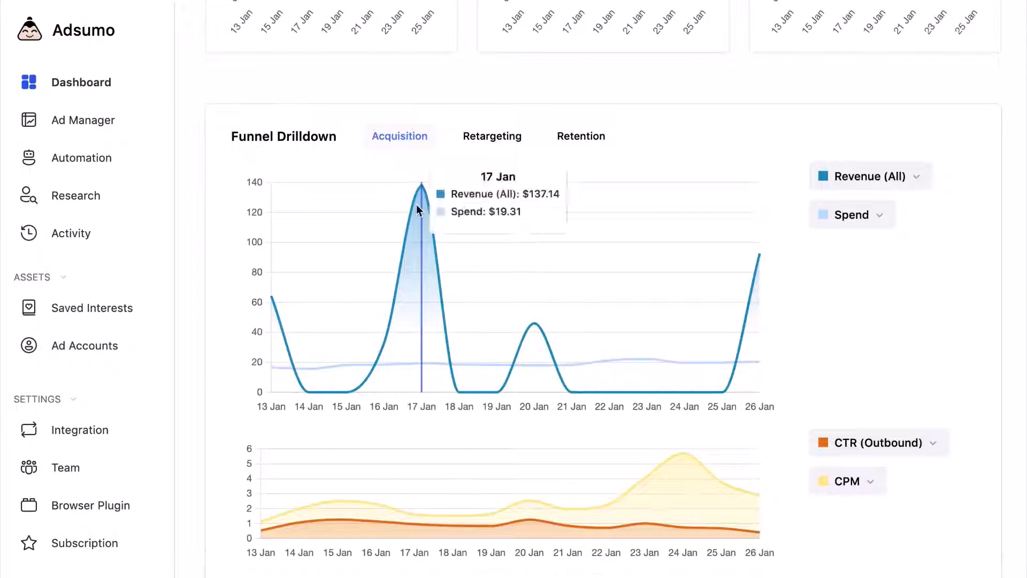
{"action": "scroll", "coordinate": [417, 204], "scroll_direction": "up", "scroll_amount": 6}
{"action": "scroll", "coordinate": [414, 191], "scroll_direction": "down", "scroll_amount": 5}
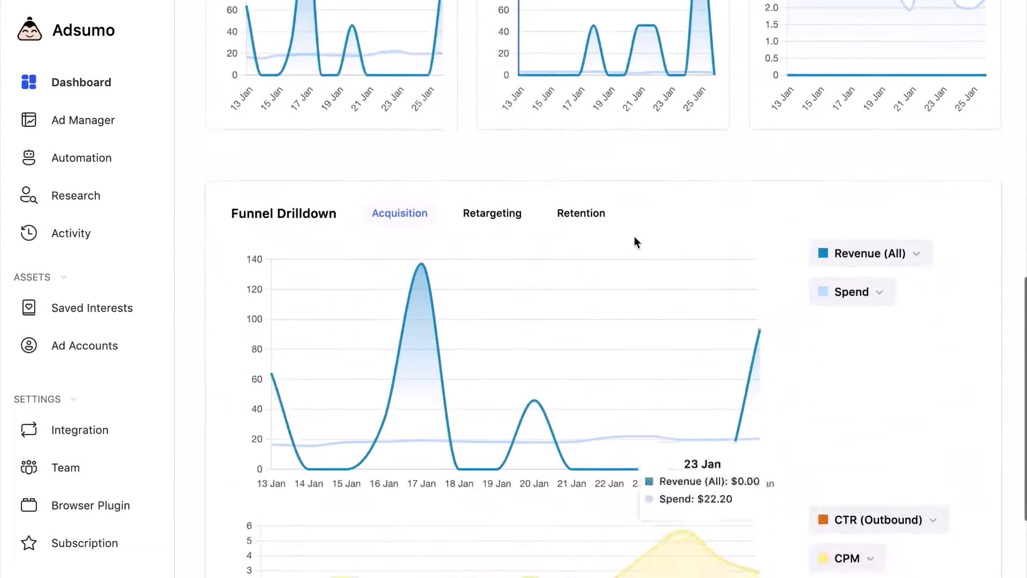
Step: Switch the Funnel Drilldown to Retargeting and examine its revenue, spend, CTR and CPM charts
{"action": "left_click", "coordinate": [507, 217]}
{"action": "scroll", "coordinate": [632, 232], "scroll_direction": "down", "scroll_amount": 3}
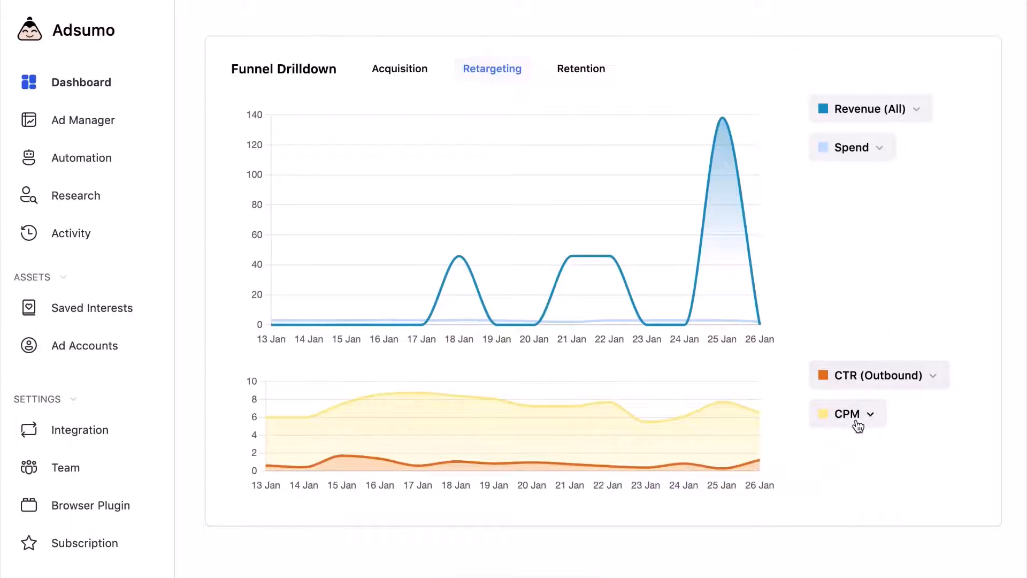
{"action": "scroll", "coordinate": [888, 326], "scroll_direction": "up", "scroll_amount": 7}
{"action": "scroll", "coordinate": [885, 323], "scroll_direction": "down", "scroll_amount": 4}
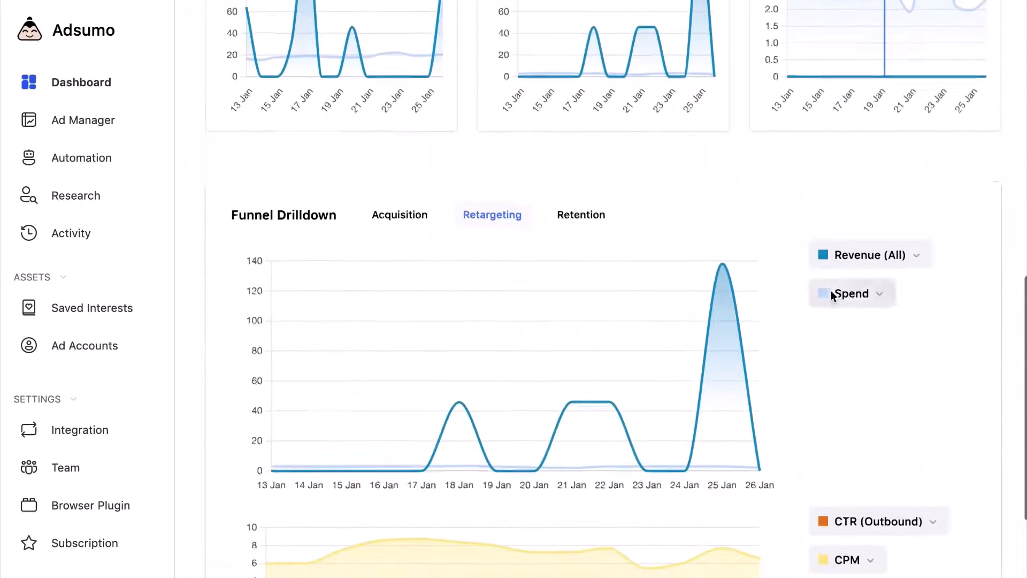
Step: Open the Daily Performance report and review its day-by-day key metrics table
{"action": "scroll", "coordinate": [827, 289], "scroll_direction": "up", "scroll_amount": 12}
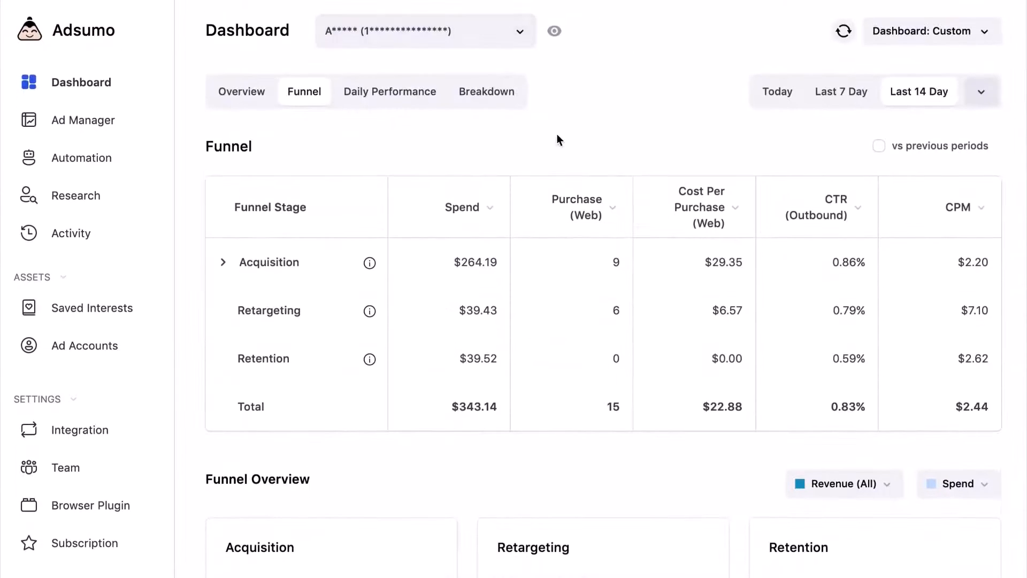
{"action": "left_click", "coordinate": [414, 97]}
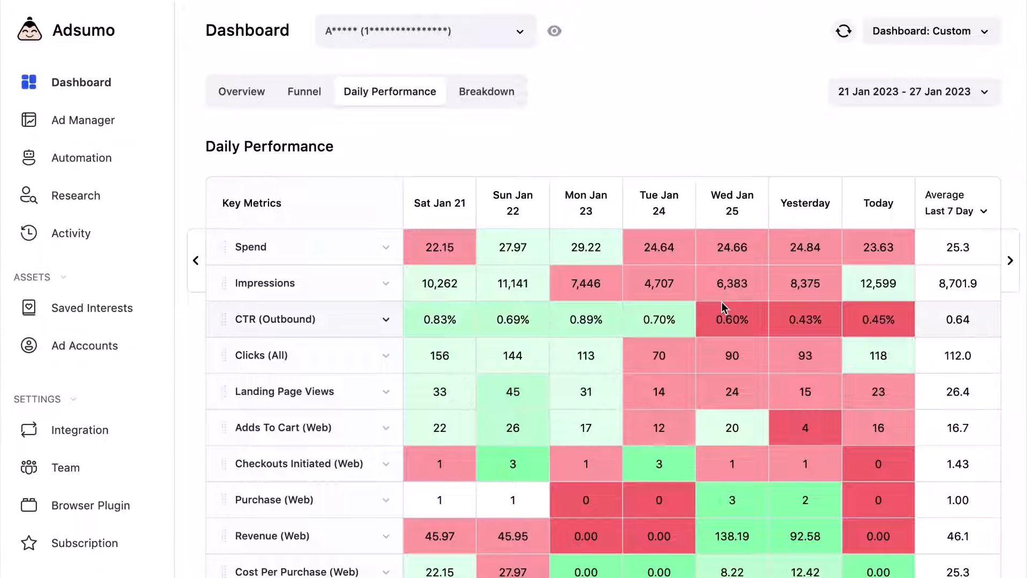
{"action": "scroll", "coordinate": [715, 313], "scroll_direction": "down", "scroll_amount": 3}
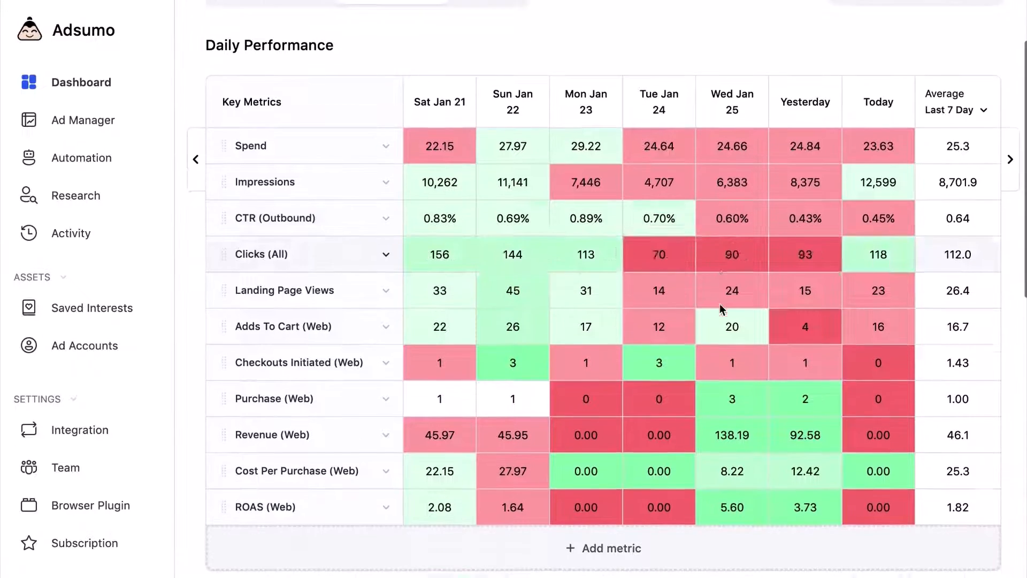
Step: Move the Impressions row directly below Clicks (All) in the Daily Performance table and view the list of metrics that can be added
{"action": "left_click", "coordinate": [385, 128]}
{"action": "left_click", "coordinate": [386, 131]}
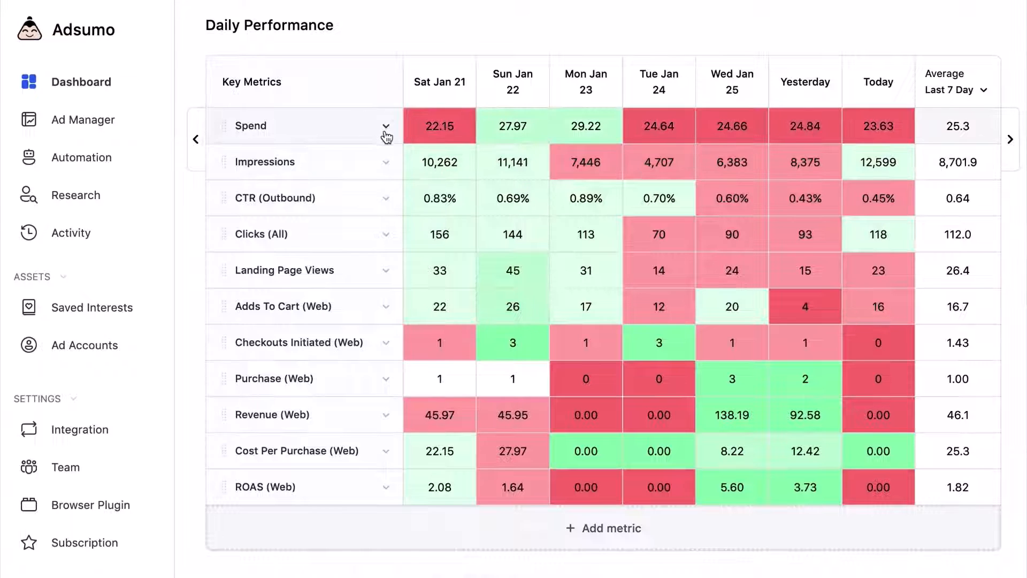
{"action": "left_click_drag", "start_coordinate": [224, 162], "coordinate": [223, 233]}
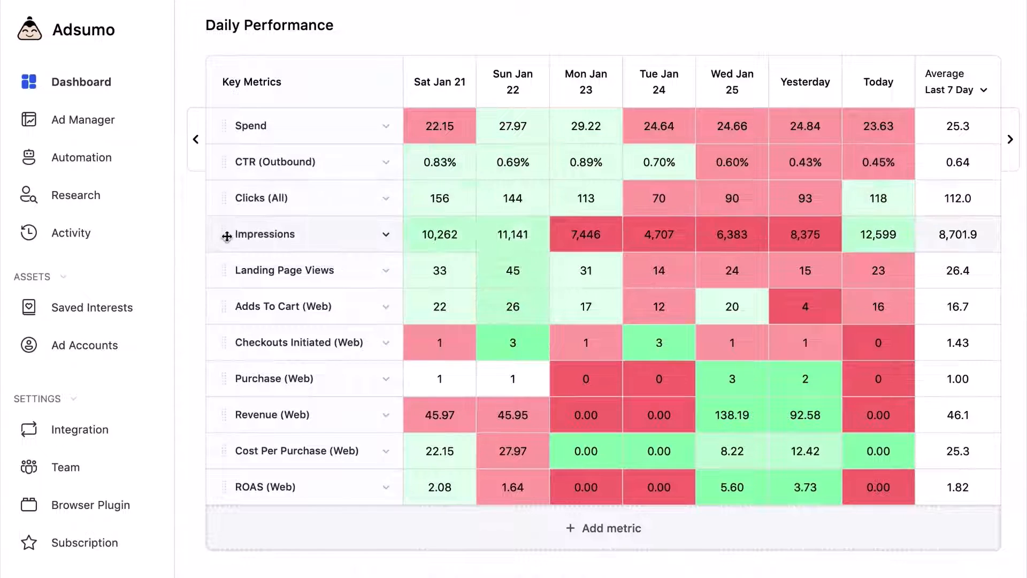
{"action": "left_click", "coordinate": [619, 522]}
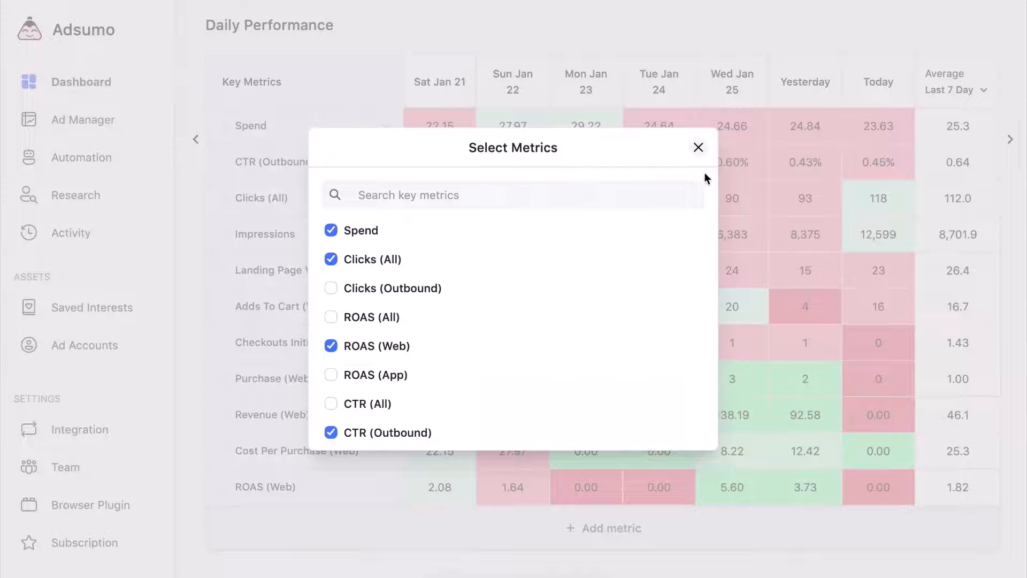
{"action": "left_click", "coordinate": [698, 147]}
Step: Set the Daily Performance report's week to 07 Jan 2023 - 13 Jan 2023
{"action": "scroll", "coordinate": [706, 198], "scroll_direction": "up", "scroll_amount": 3}
{"action": "left_click", "coordinate": [896, 101]}
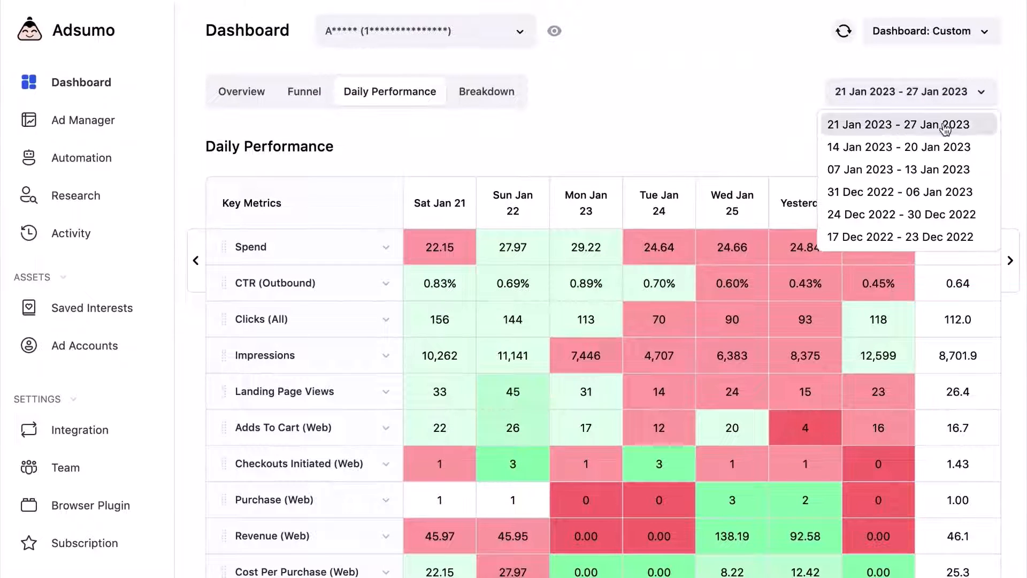
{"action": "left_click", "coordinate": [923, 171]}
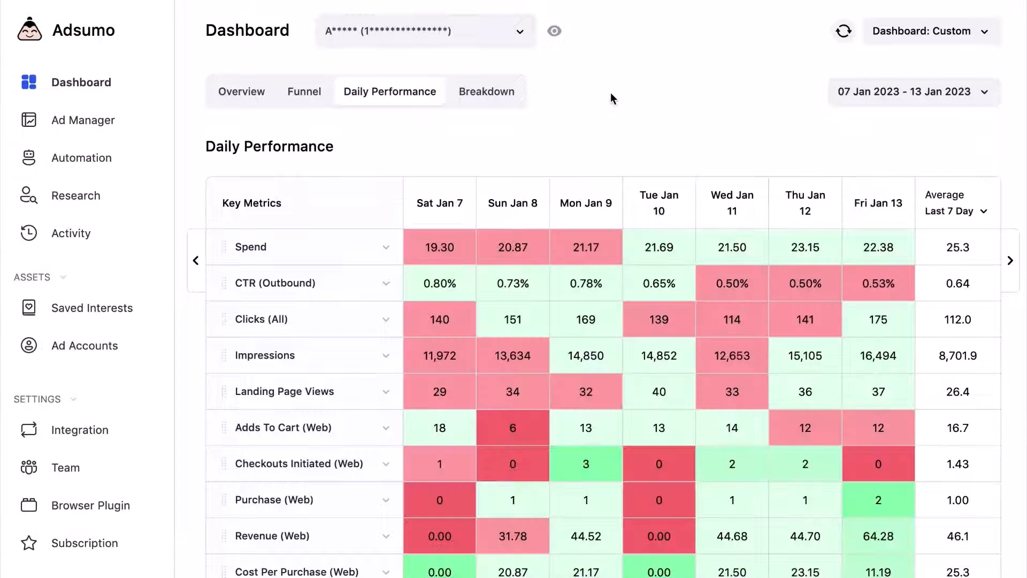
Step: Open the Breakdown report and examine its spend and purchase figures by age, gender, country, region, device and publisher
{"action": "left_click", "coordinate": [501, 100]}
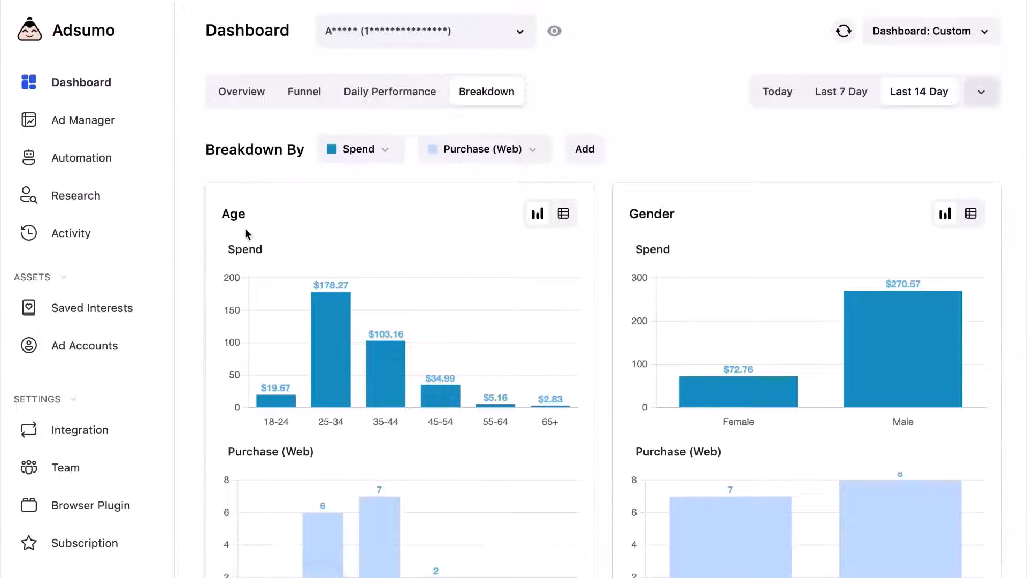
{"action": "scroll", "coordinate": [666, 225], "scroll_direction": "down", "scroll_amount": 5}
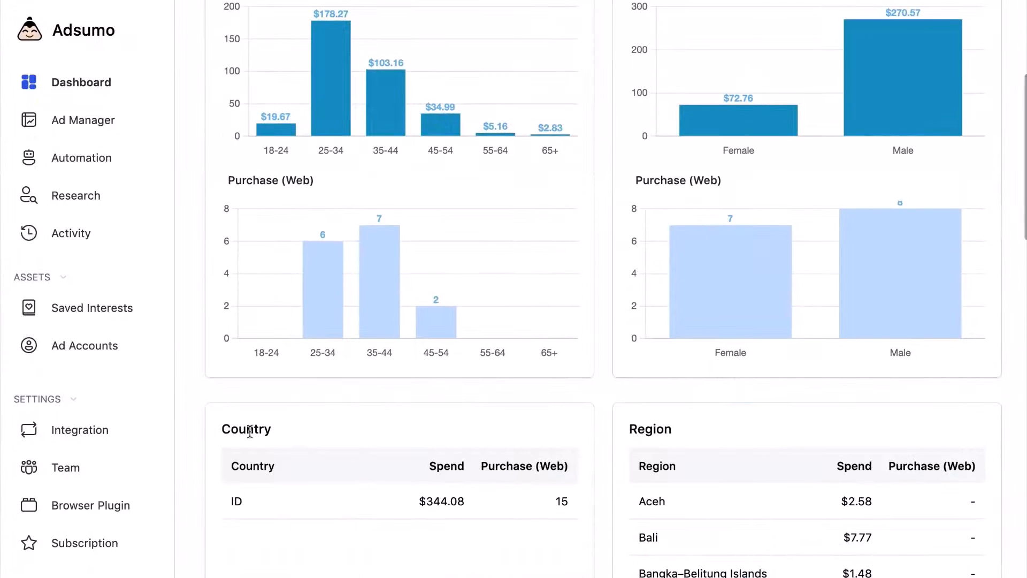
{"action": "scroll", "coordinate": [619, 383], "scroll_direction": "down", "scroll_amount": 2}
{"action": "scroll", "coordinate": [634, 321], "scroll_direction": "down", "scroll_amount": 4}
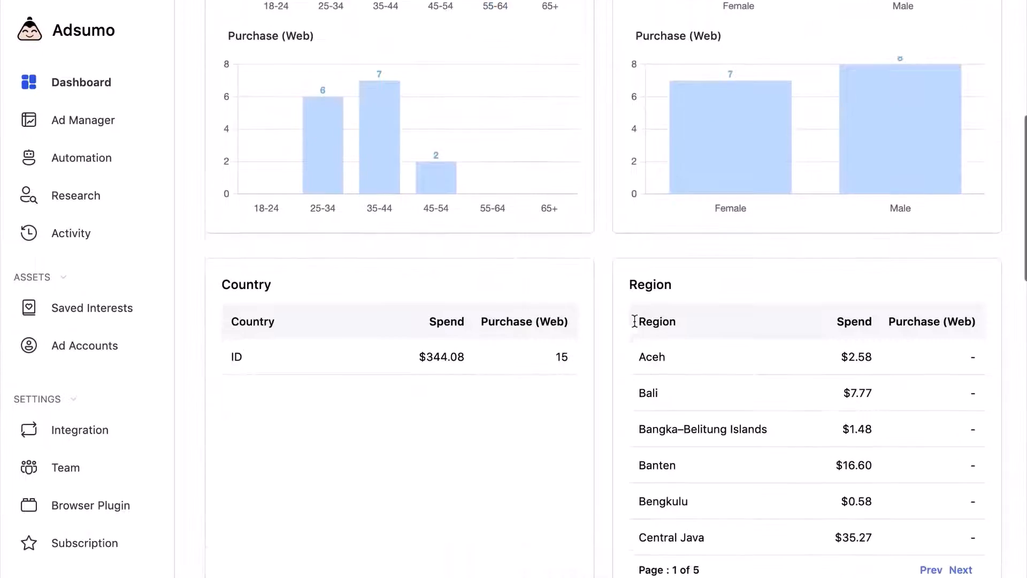
{"action": "scroll", "coordinate": [551, 427], "scroll_direction": "down", "scroll_amount": 4}
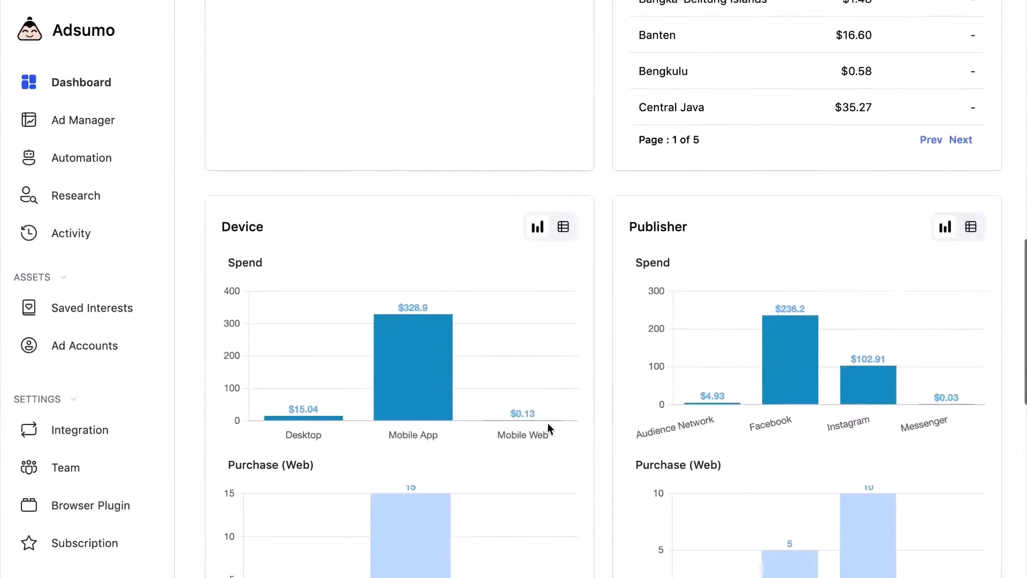
{"action": "scroll", "coordinate": [547, 423], "scroll_direction": "up", "scroll_amount": 15}
{"action": "scroll", "coordinate": [547, 423], "scroll_direction": "up", "scroll_amount": 2}
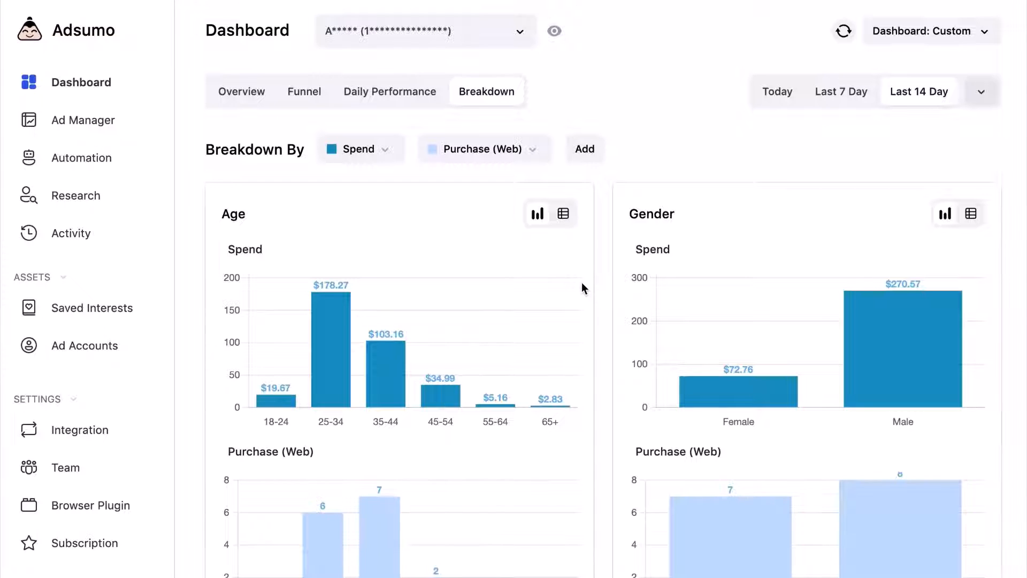
{"action": "scroll", "coordinate": [582, 284], "scroll_direction": "down", "scroll_amount": 1}
{"action": "scroll", "coordinate": [583, 283], "scroll_direction": "up", "scroll_amount": 1}
{"action": "scroll", "coordinate": [583, 284], "scroll_direction": "down", "scroll_amount": 3}
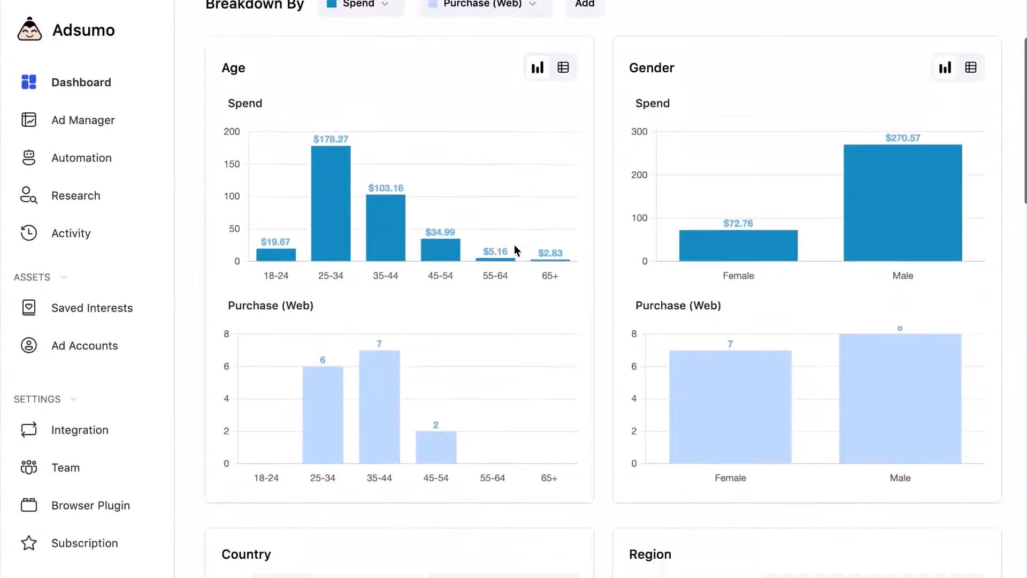
{"action": "scroll", "coordinate": [515, 245], "scroll_direction": "up", "scroll_amount": 3}
Step: Replace the Purchase (Web) breakdown metric with CTR (Outbound) and examine the age and gender charts
{"action": "left_click", "coordinate": [508, 156]}
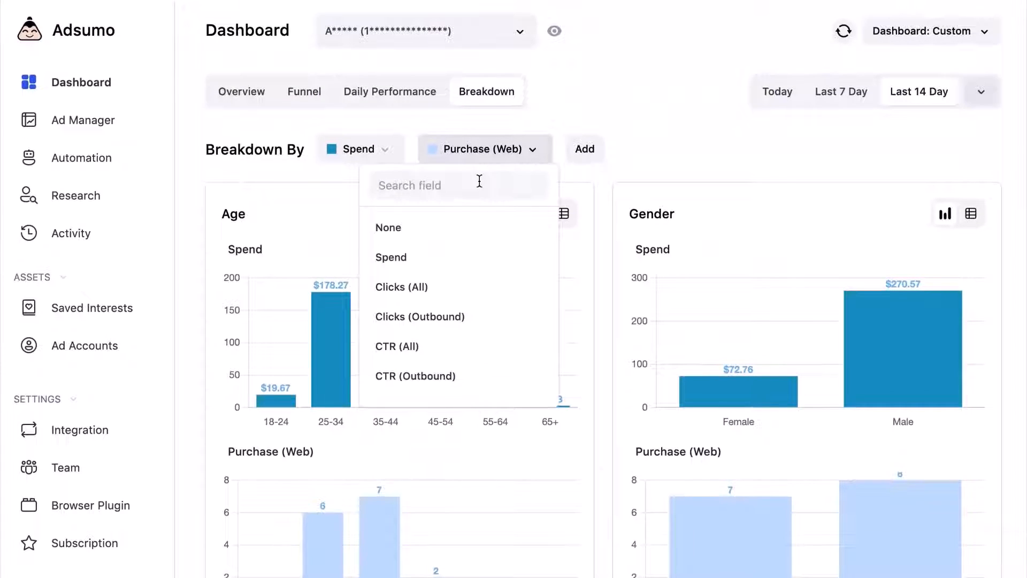
{"action": "type", "text": "ctr"}
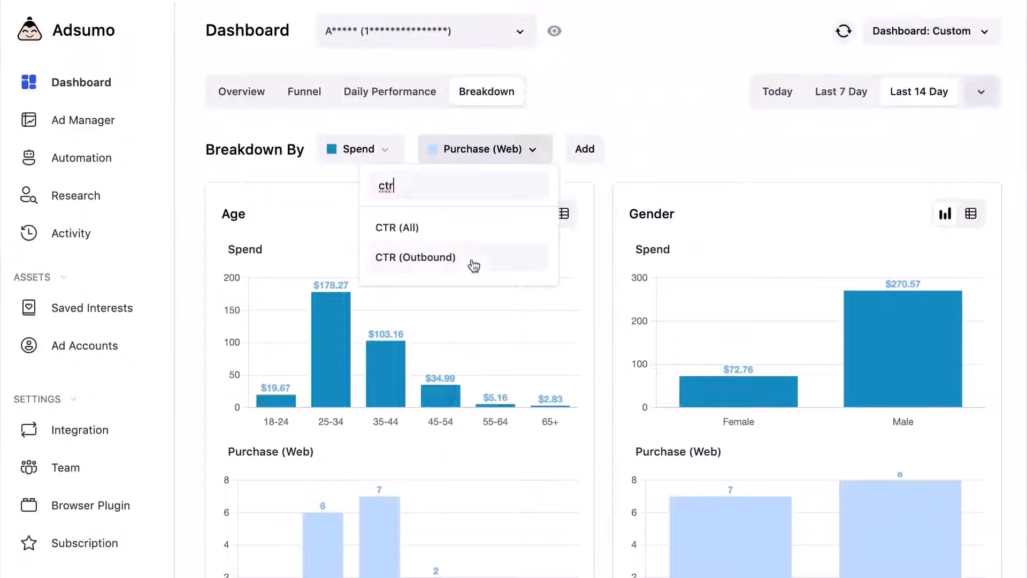
{"action": "left_click", "coordinate": [473, 265]}
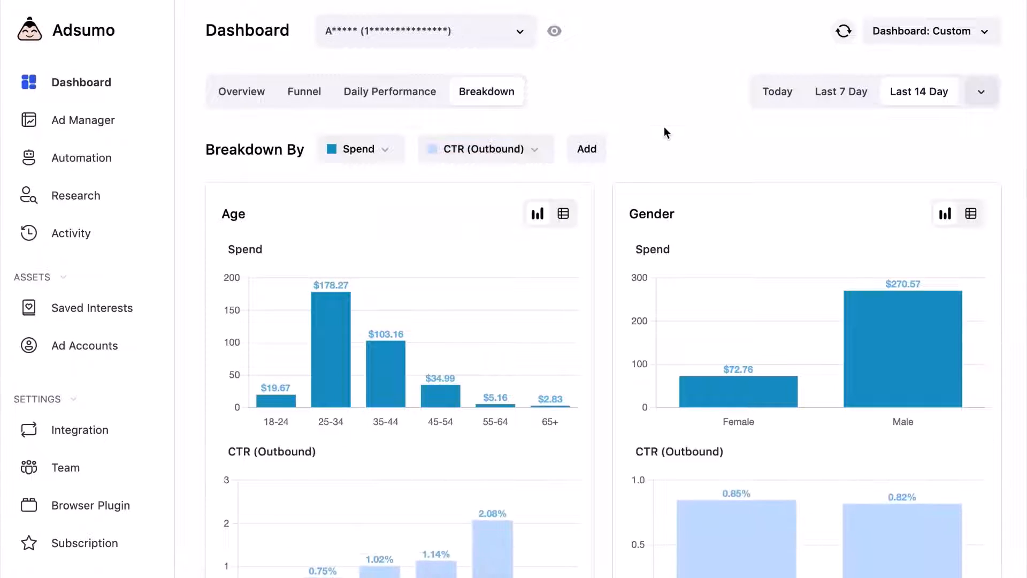
{"action": "scroll", "coordinate": [454, 164], "scroll_direction": "down", "scroll_amount": 3}
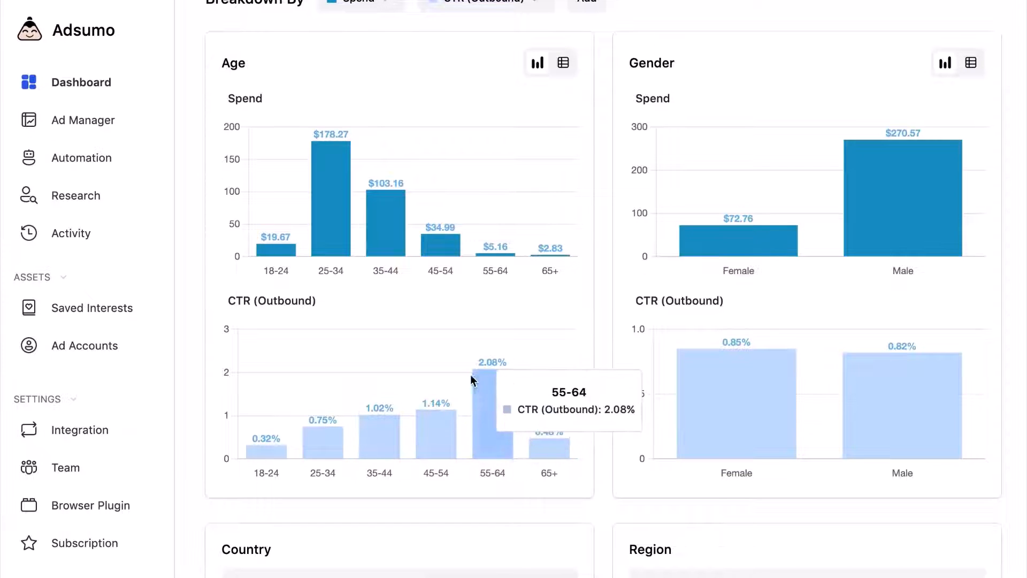
{"action": "scroll", "coordinate": [441, 451], "scroll_direction": "up", "scroll_amount": 1}
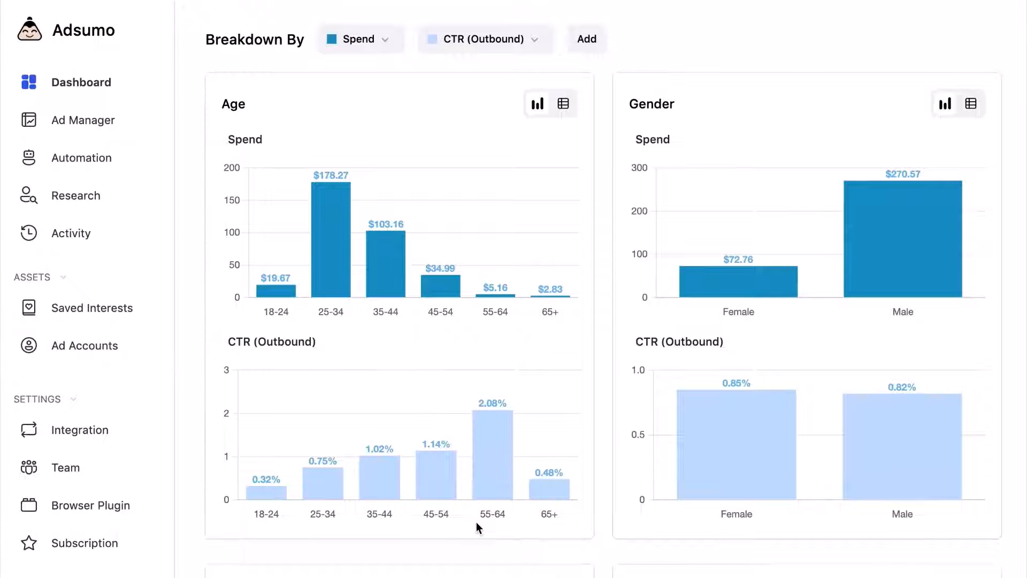
{"action": "scroll", "coordinate": [669, 523], "scroll_direction": "up", "scroll_amount": 1}
{"action": "scroll", "coordinate": [638, 409], "scroll_direction": "up", "scroll_amount": 1}
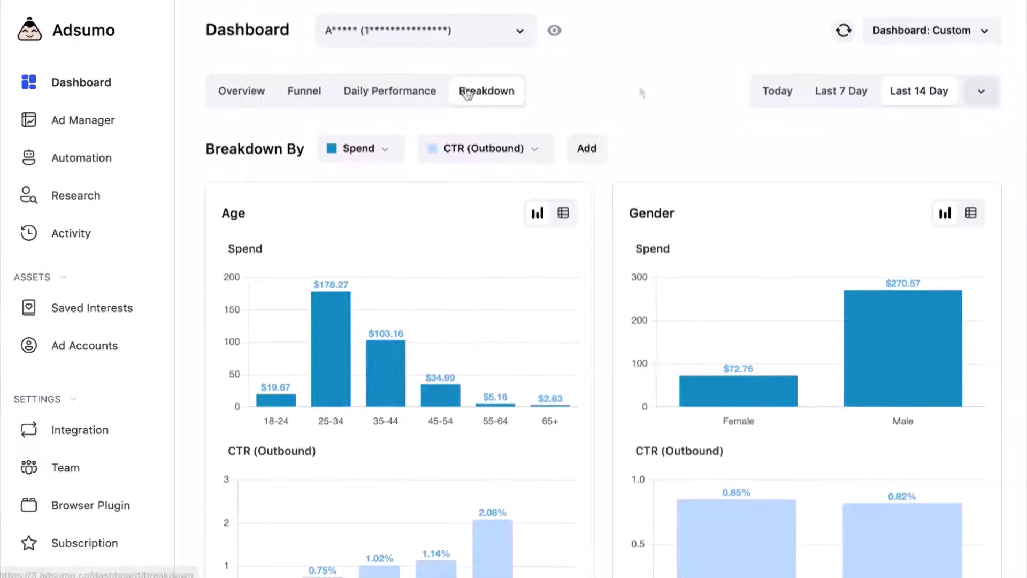
Step: Open Ad Manager and inspect the campaigns' weekly CTR (Outbound) trends, the date range presets and the column's view options
{"action": "left_click", "coordinate": [89, 134]}
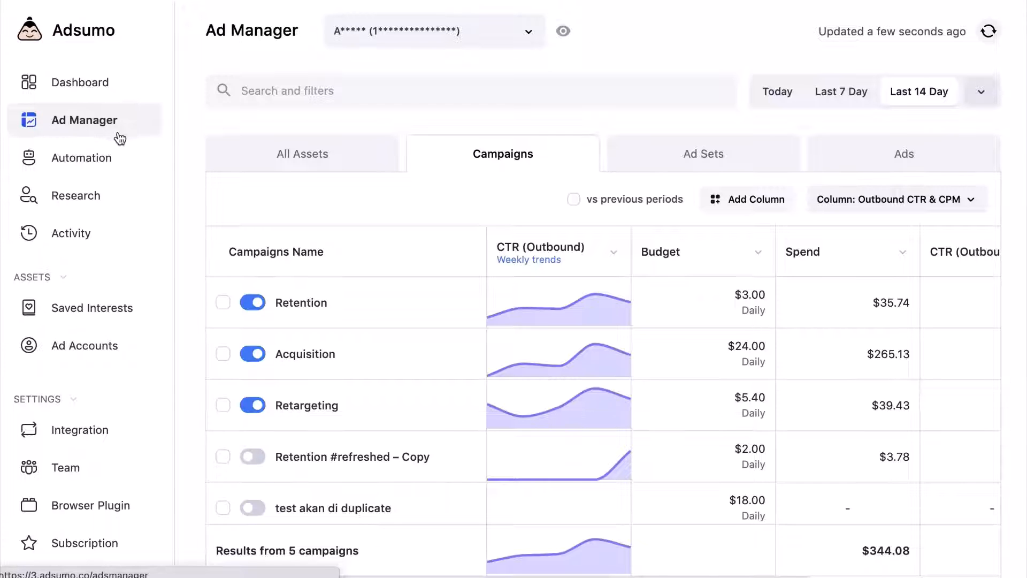
{"action": "mouse_move", "coordinate": [423, 325]}
{"action": "mouse_move", "coordinate": [490, 319]}
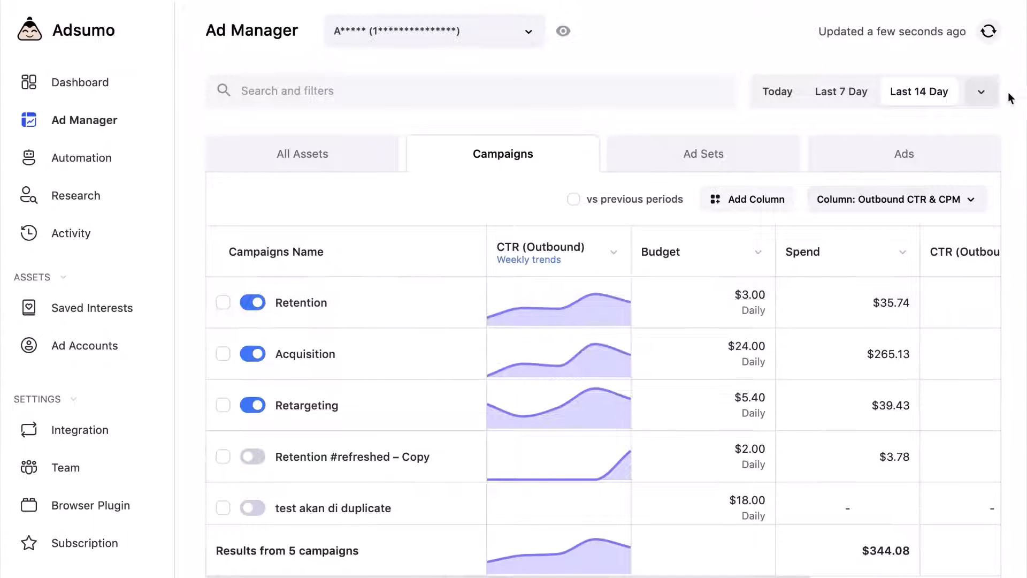
{"action": "left_click", "coordinate": [984, 92]}
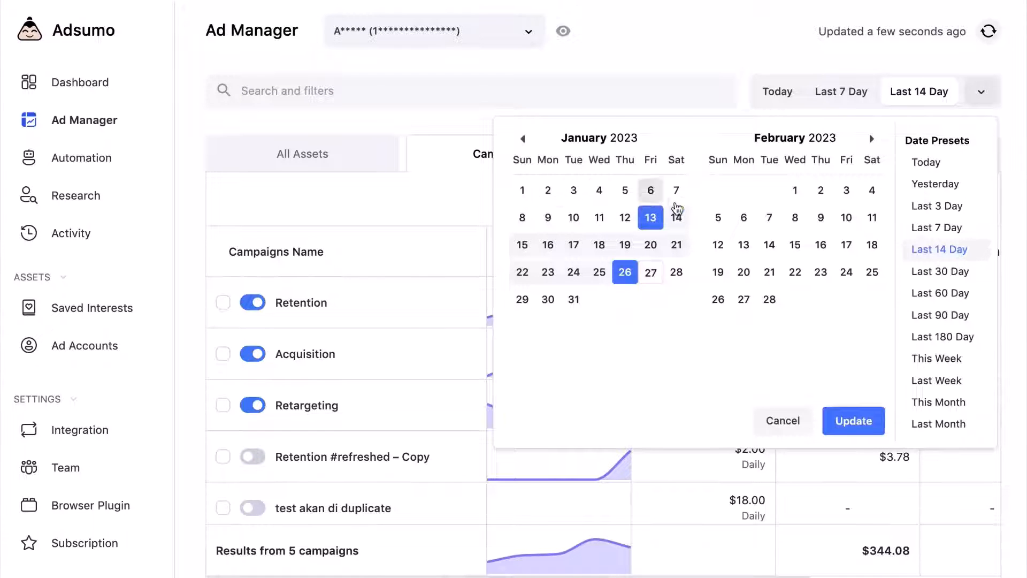
{"action": "left_click", "coordinate": [380, 202]}
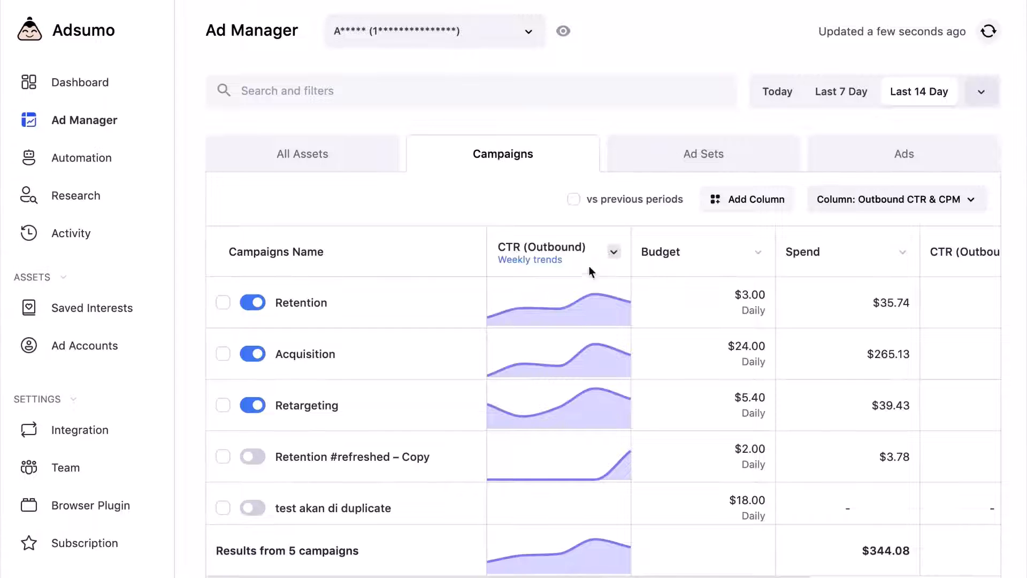
{"action": "left_click", "coordinate": [614, 252]}
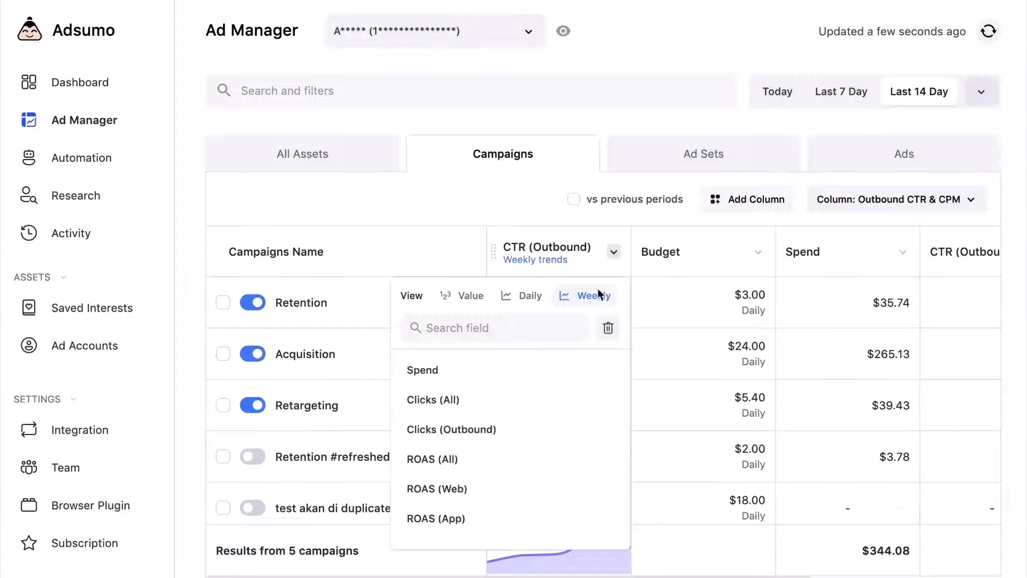
{"action": "left_click", "coordinate": [492, 207]}
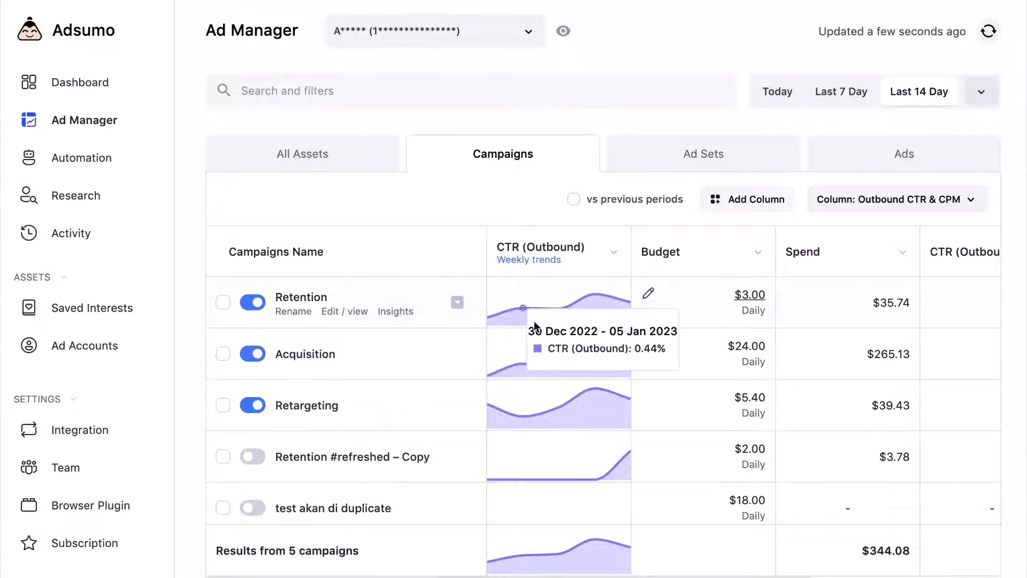
Step: Show the CTR (Outbound) column as daily trends and set the reporting period to Last 30 Day
{"action": "left_click", "coordinate": [613, 252]}
{"action": "left_click", "coordinate": [531, 296]}
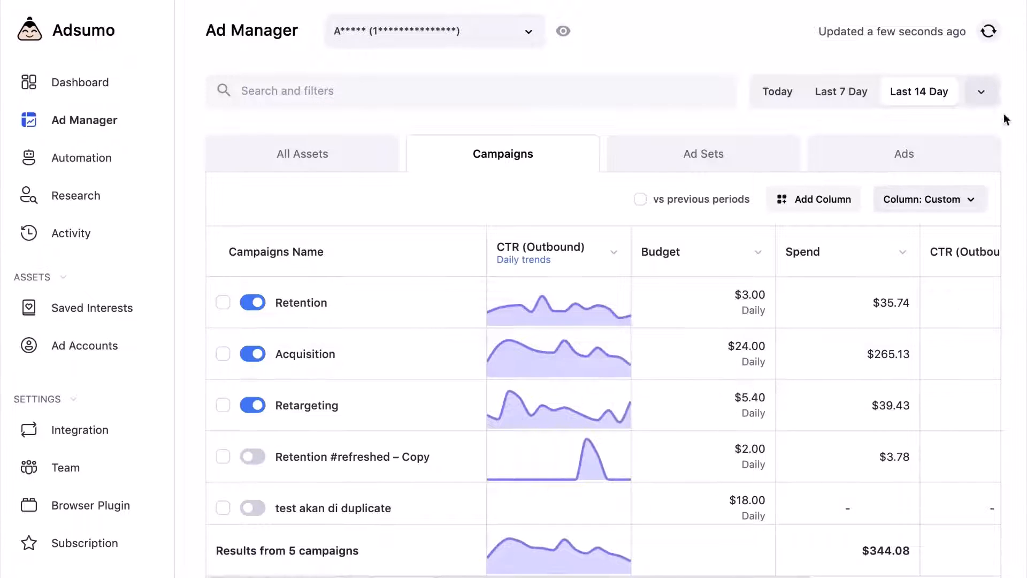
{"action": "left_click", "coordinate": [981, 92]}
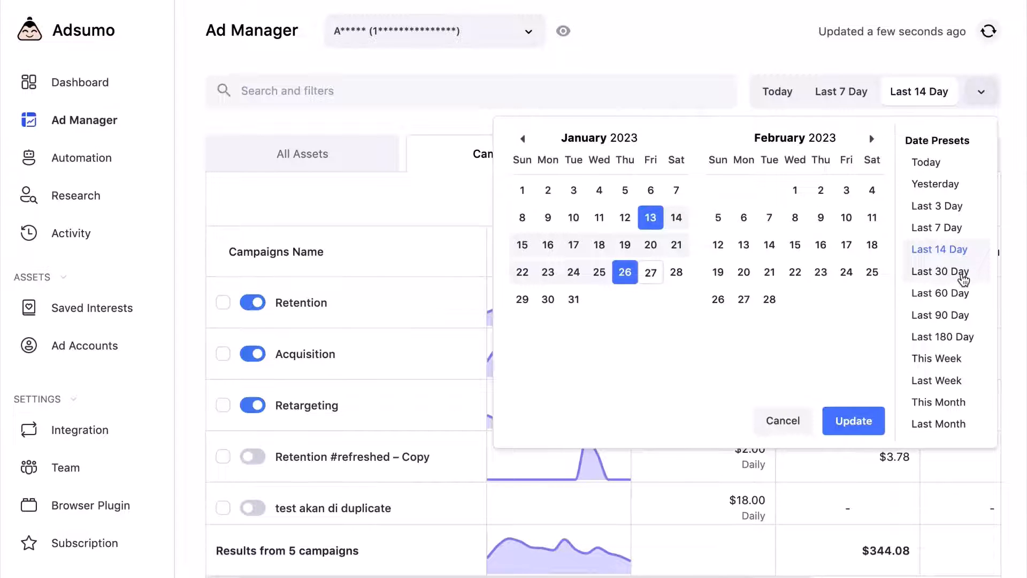
{"action": "left_click", "coordinate": [962, 275]}
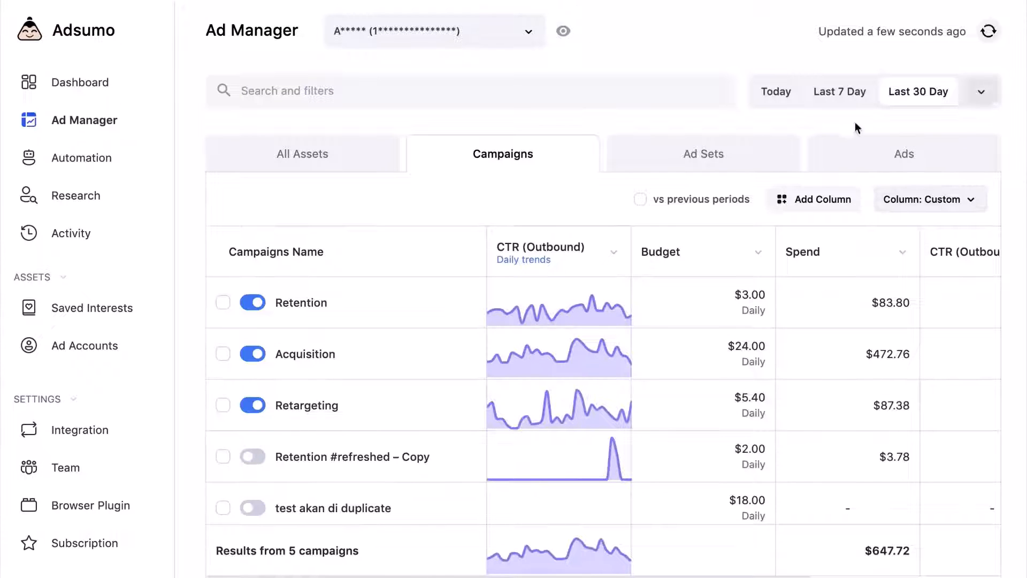
Step: Switch the CTR (Outbound) column back to weekly trends
{"action": "left_click", "coordinate": [614, 252]}
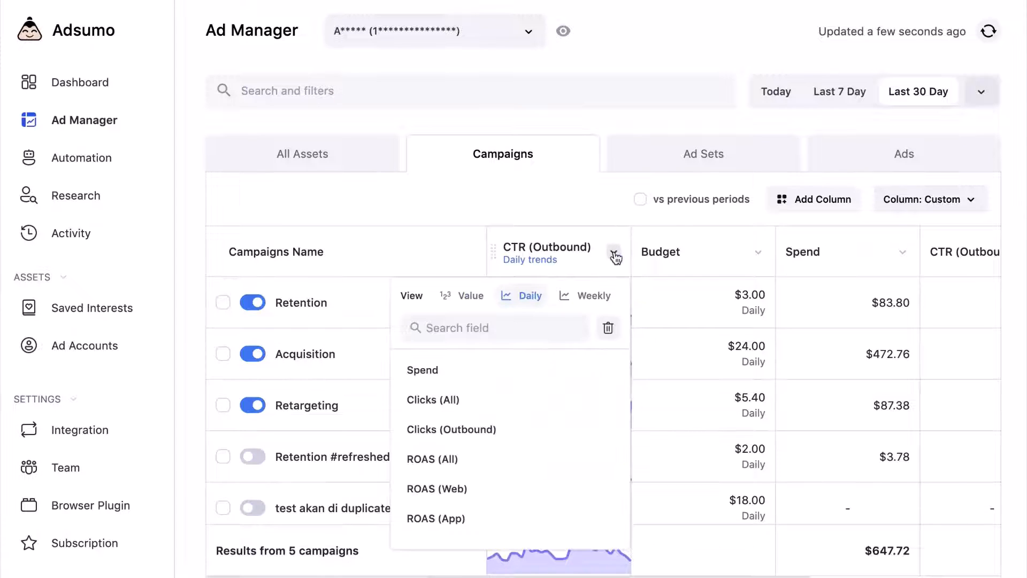
{"action": "left_click", "coordinate": [591, 300]}
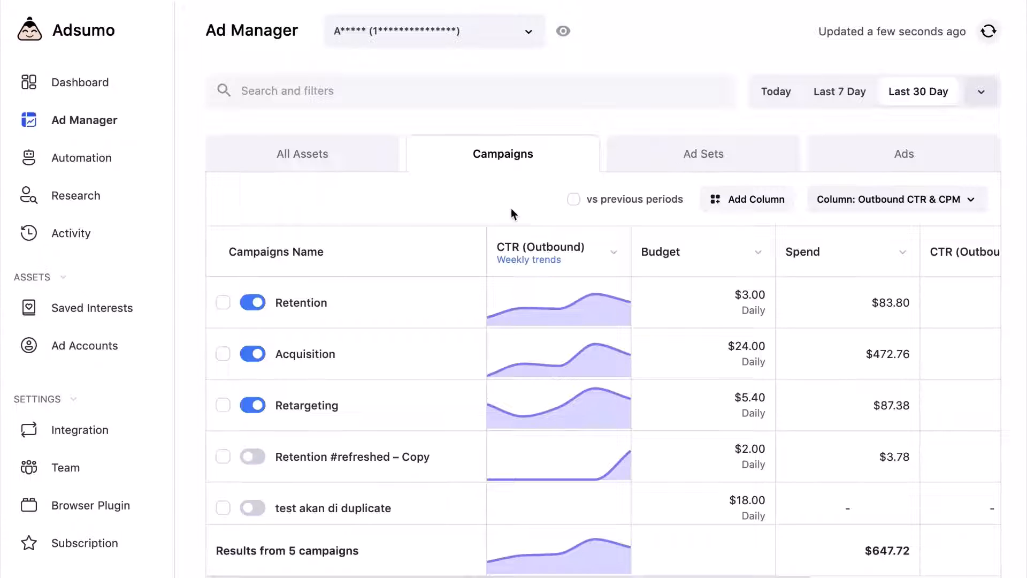
Step: Select the Retention and Acquisition campaigns and increase their daily budgets by a value of $20
{"action": "left_click", "coordinate": [224, 302]}
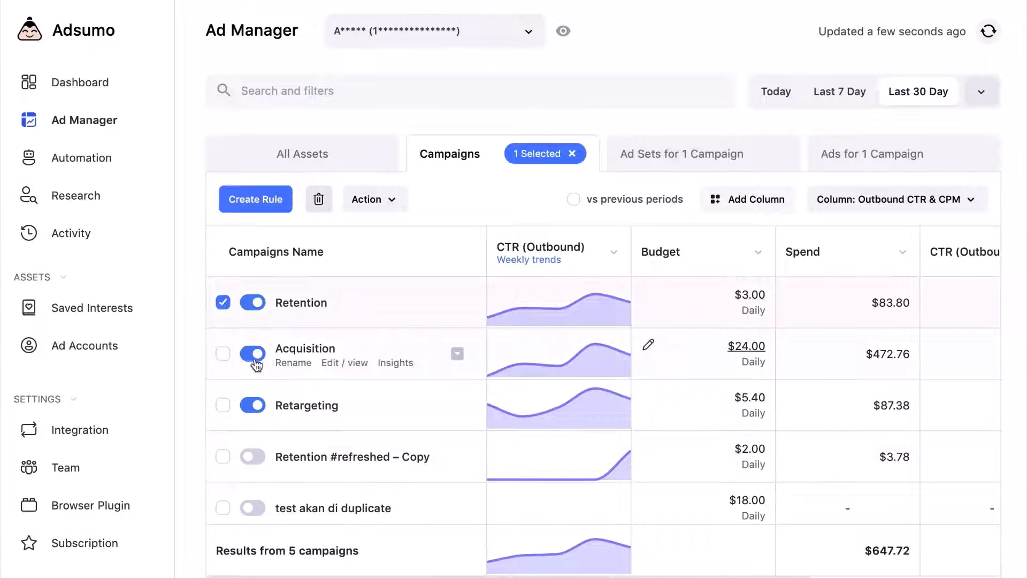
{"action": "left_click", "coordinate": [224, 355]}
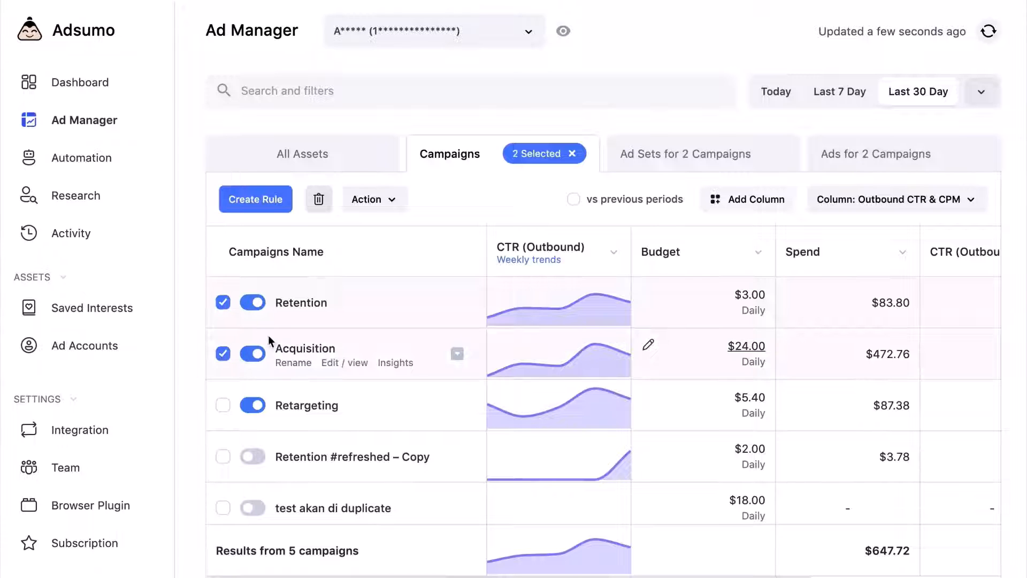
{"action": "left_click", "coordinate": [367, 199]}
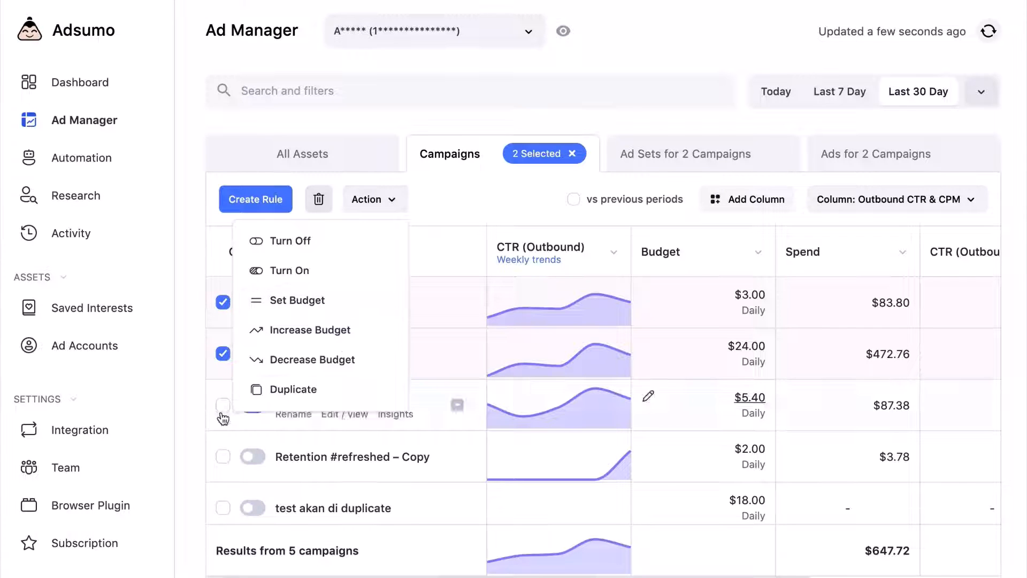
{"action": "left_click", "coordinate": [331, 333]}
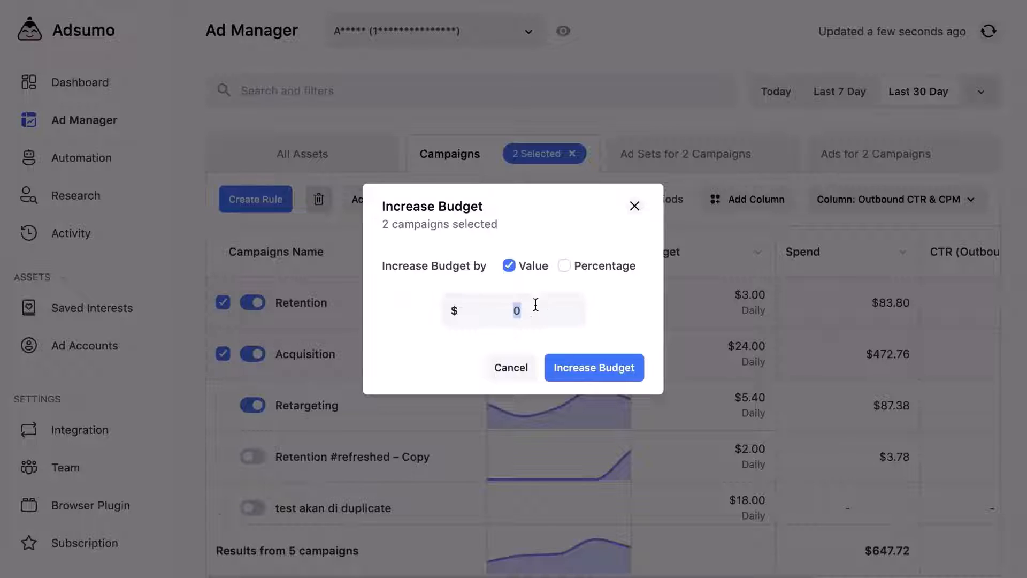
{"action": "type", "text": "1"}
{"action": "key", "text": "BackSpace"}
{"action": "type", "text": "2"}
{"action": "left_click", "coordinate": [607, 369]}
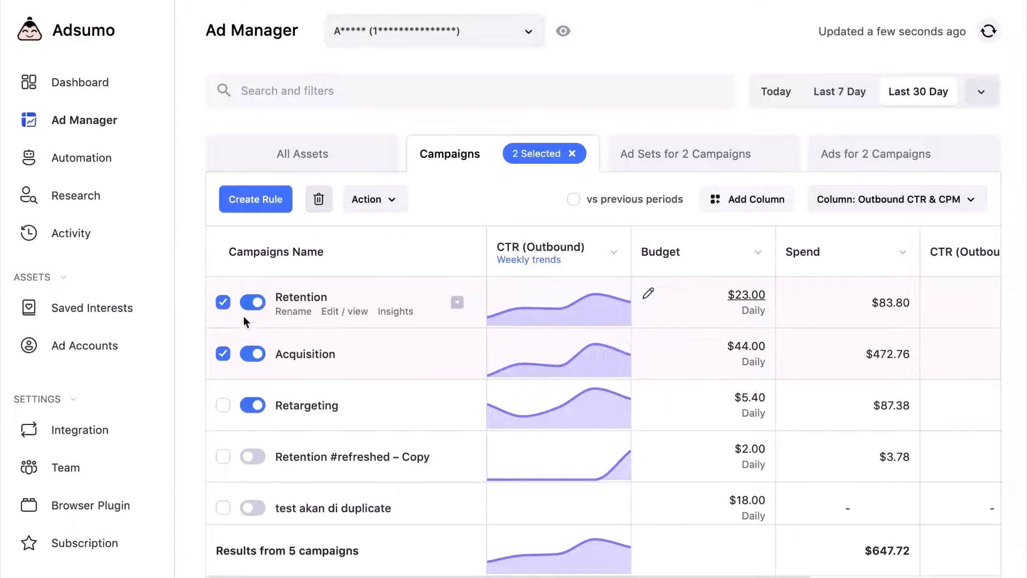
Step: Decrease the daily budgets of the selected Retention and Acquisition campaigns by a value of $20
{"action": "left_click", "coordinate": [384, 213]}
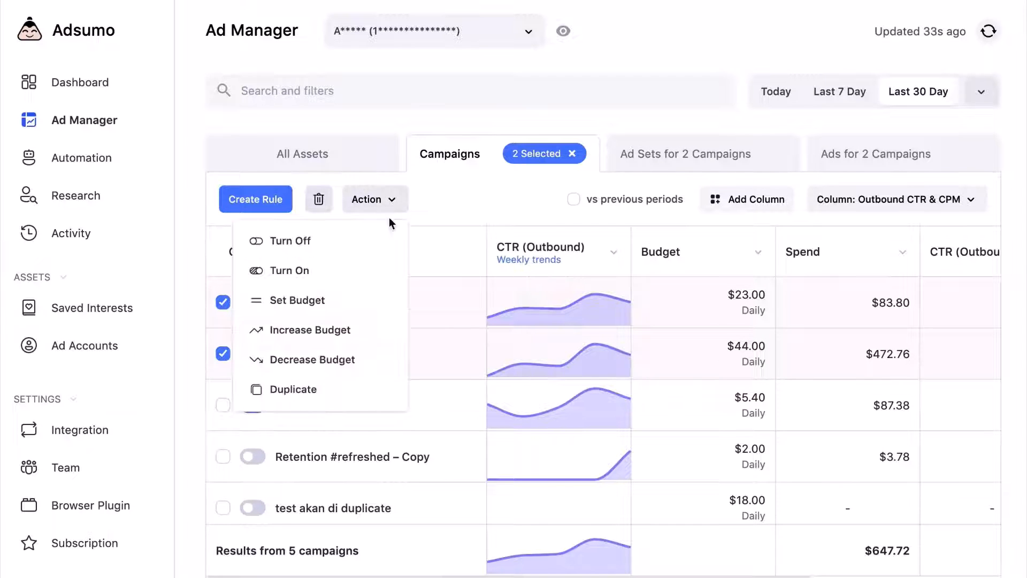
{"action": "left_click", "coordinate": [340, 360]}
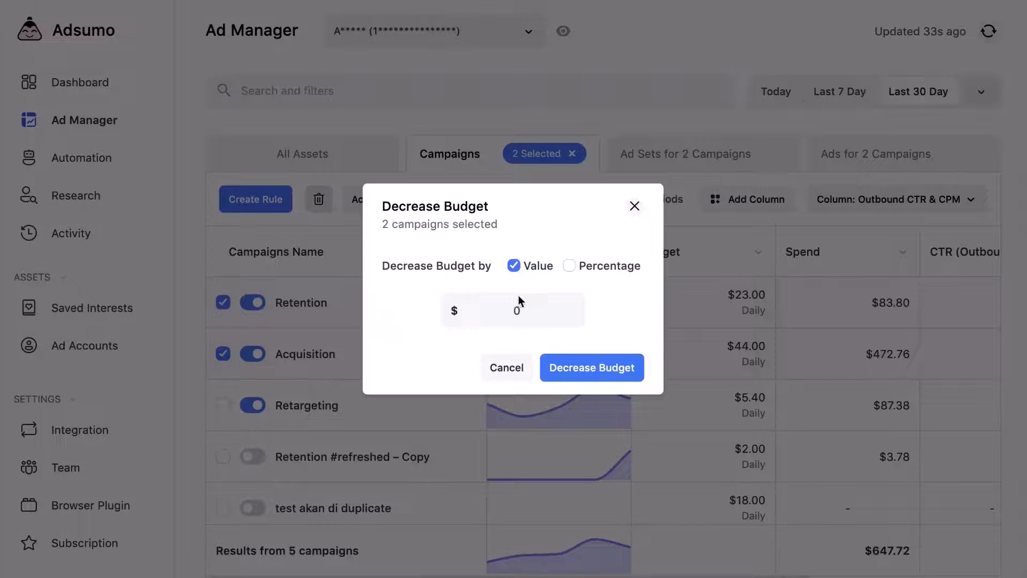
{"action": "double_click", "coordinate": [510, 311]}
{"action": "left_click", "coordinate": [586, 368]}
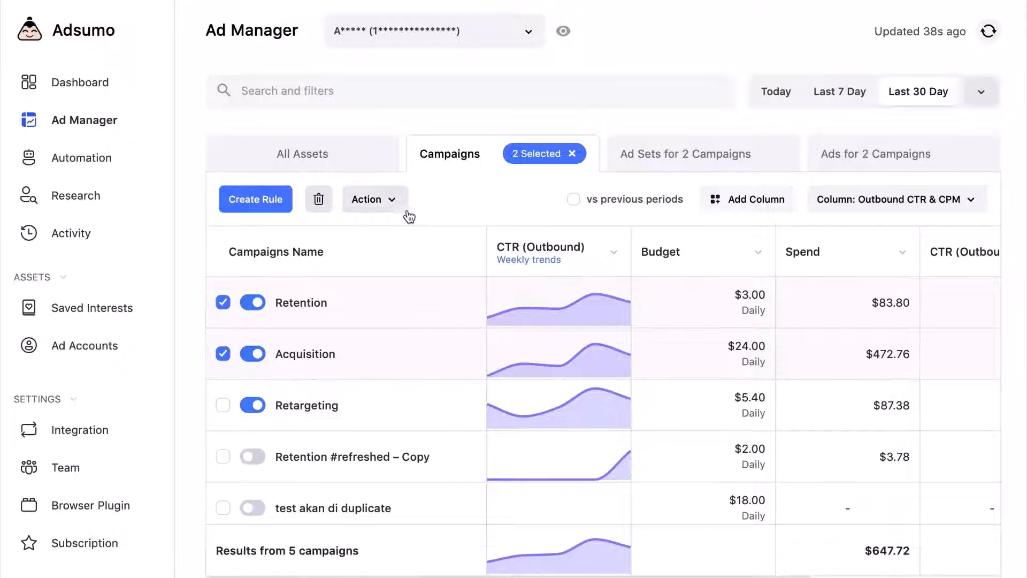
Step: Increase the daily budgets of the selected Retention and Acquisition campaigns by a percentage of 20%
{"action": "left_click", "coordinate": [401, 208]}
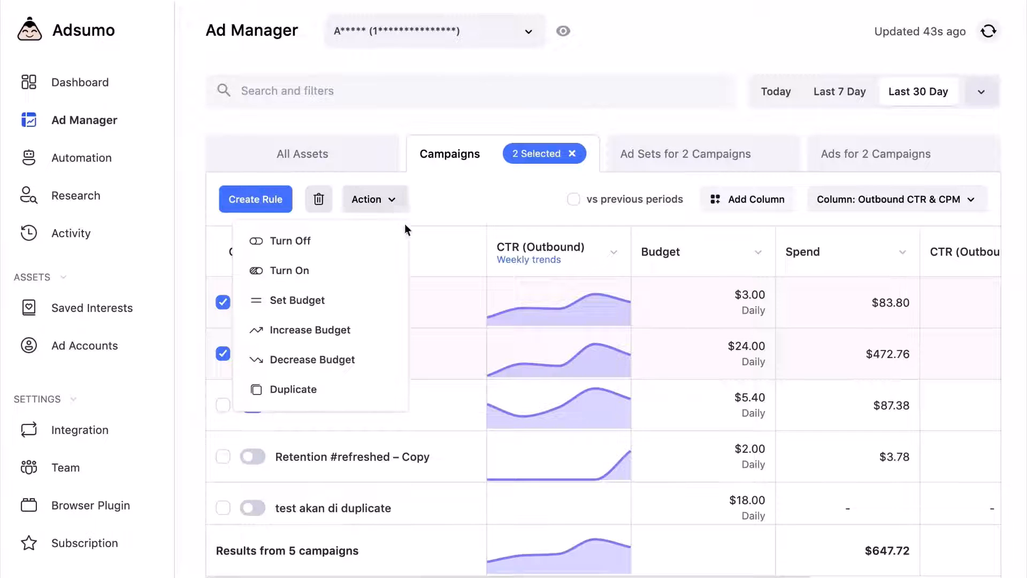
{"action": "left_click", "coordinate": [328, 338]}
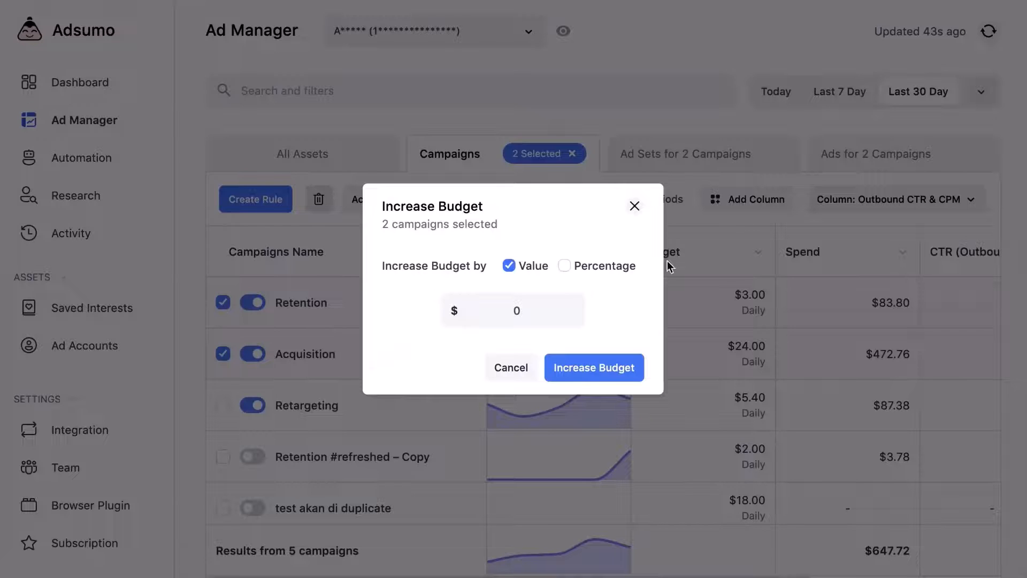
{"action": "left_click", "coordinate": [589, 267]}
{"action": "left_click", "coordinate": [502, 314]}
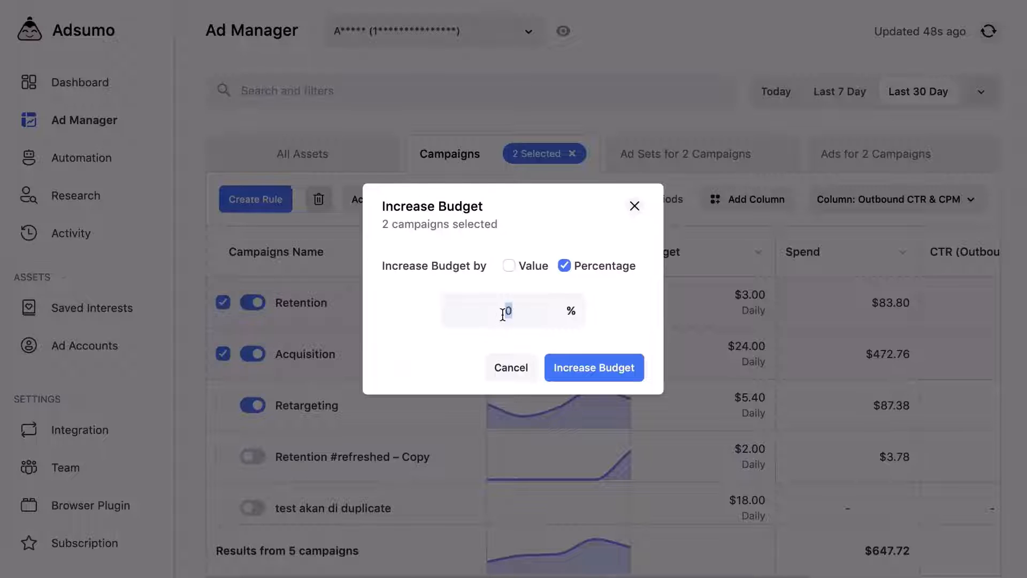
{"action": "type", "text": "20"}
{"action": "left_click", "coordinate": [557, 367]}
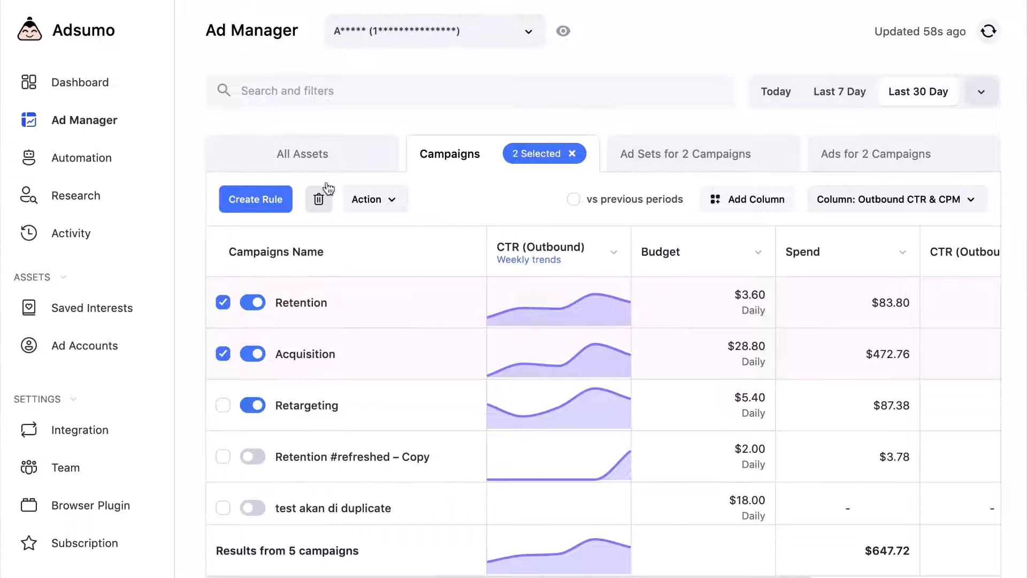
Step: Examine the delivery status, funnel stage and metric filters available for searching the campaigns
{"action": "left_click", "coordinate": [314, 90]}
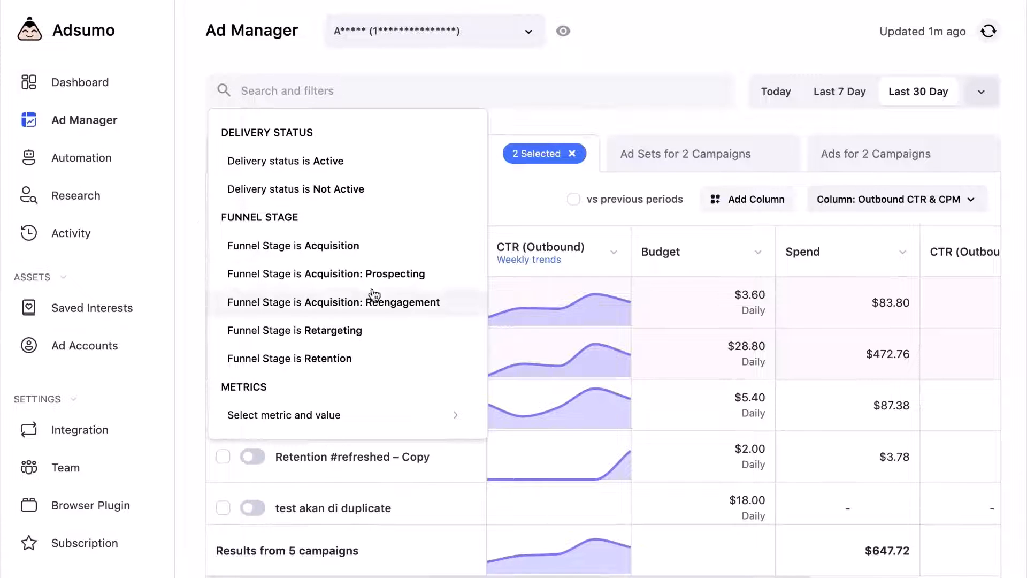
{"action": "left_click", "coordinate": [185, 90]}
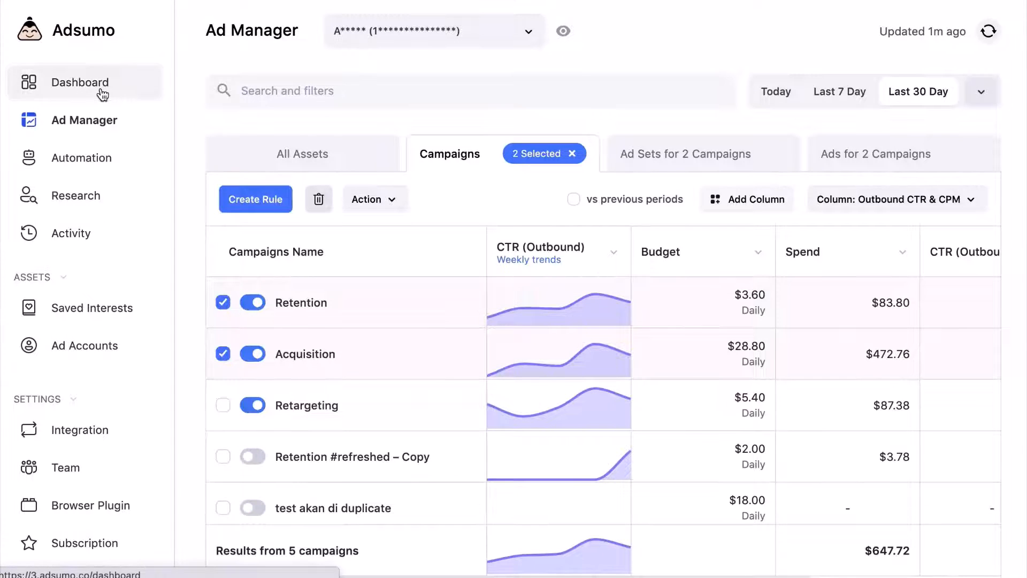
Step: Open the Dashboard's Funnel report, apply the Website Purchase preset and set the reporting period to Last 7 Day
{"action": "left_click", "coordinate": [70, 87]}
{"action": "left_click", "coordinate": [304, 94]}
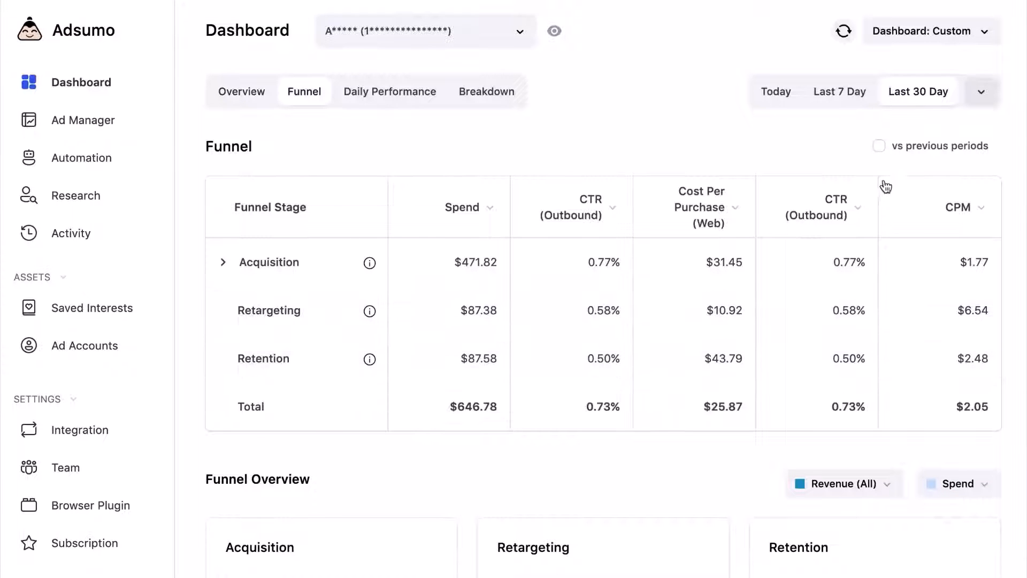
{"action": "left_click", "coordinate": [981, 91]}
{"action": "left_click", "coordinate": [964, 33]}
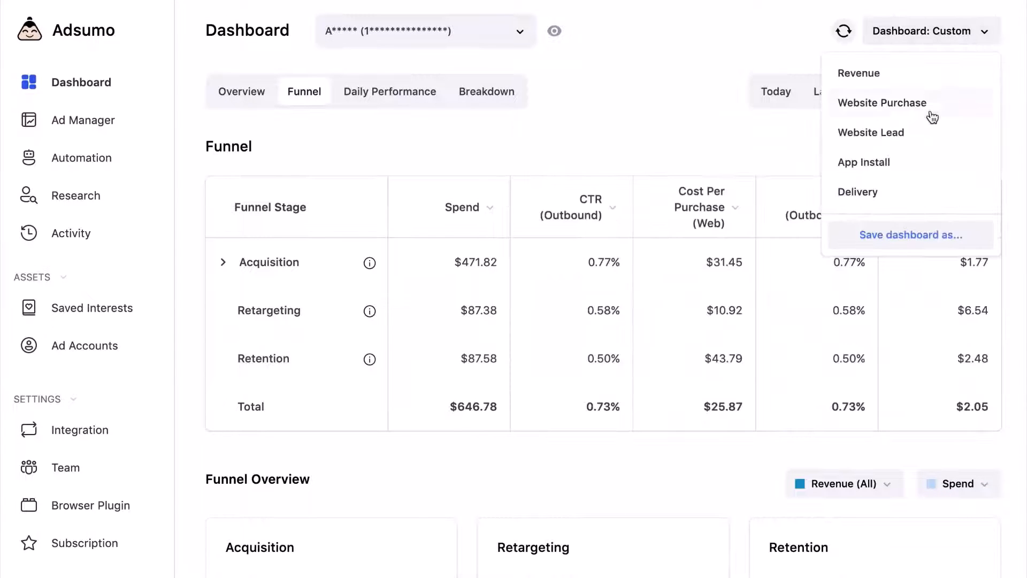
{"action": "left_click", "coordinate": [927, 105]}
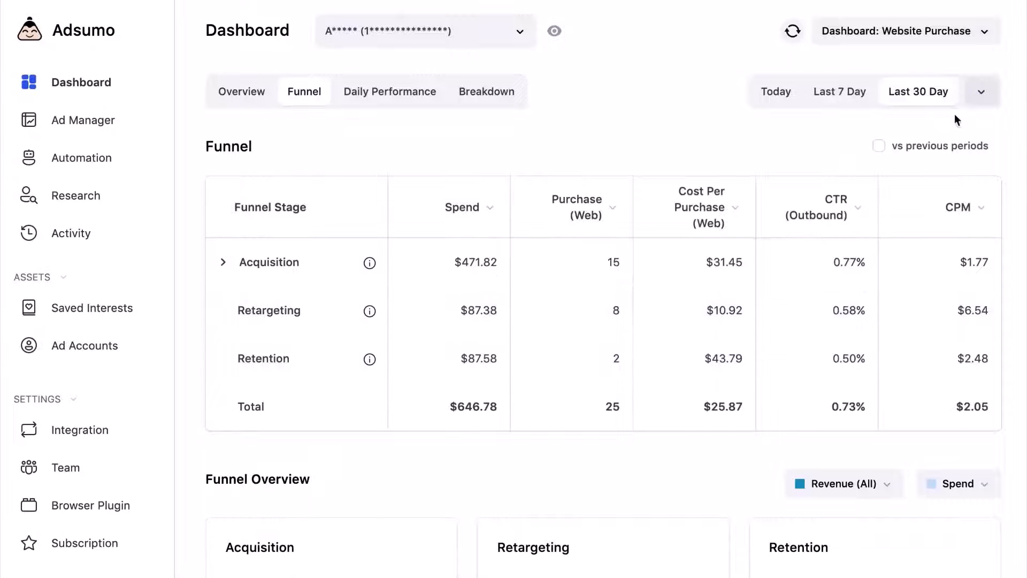
{"action": "left_click", "coordinate": [850, 100]}
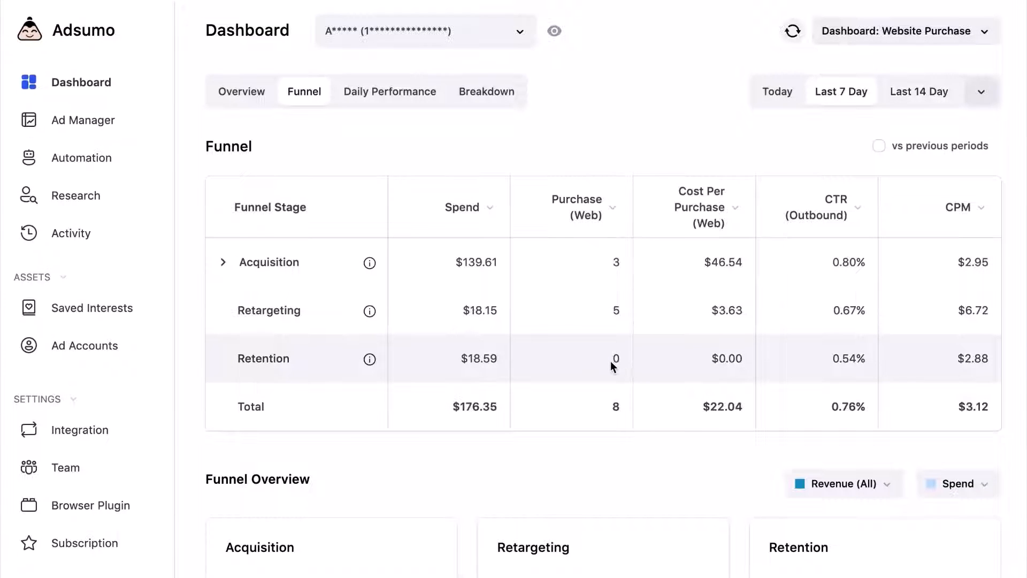
Step: Open the Retention funnel stage's campaigns in Ad Manager and clear the existing campaign selection
{"action": "left_click", "coordinate": [264, 358]}
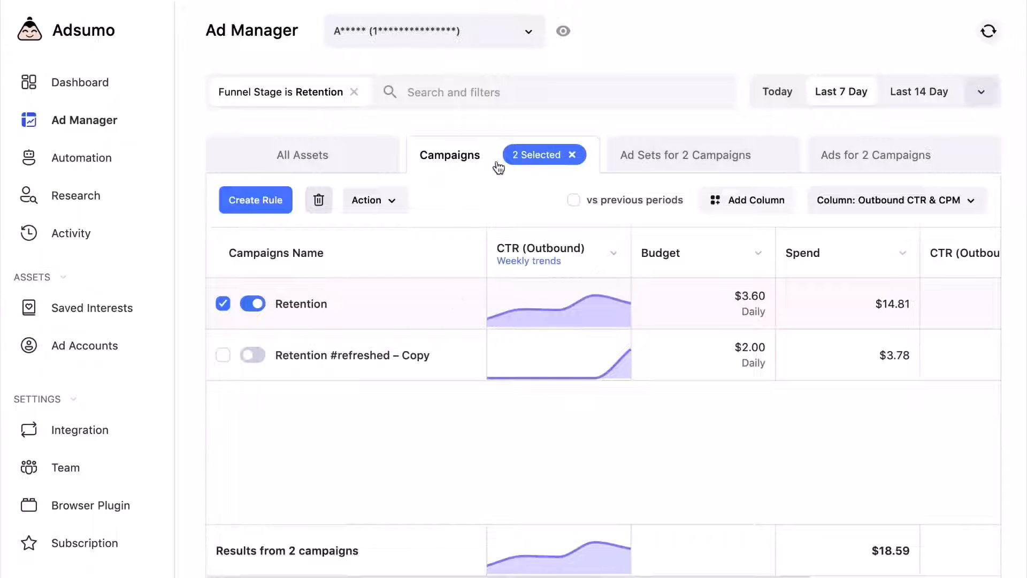
{"action": "left_click", "coordinate": [572, 154]}
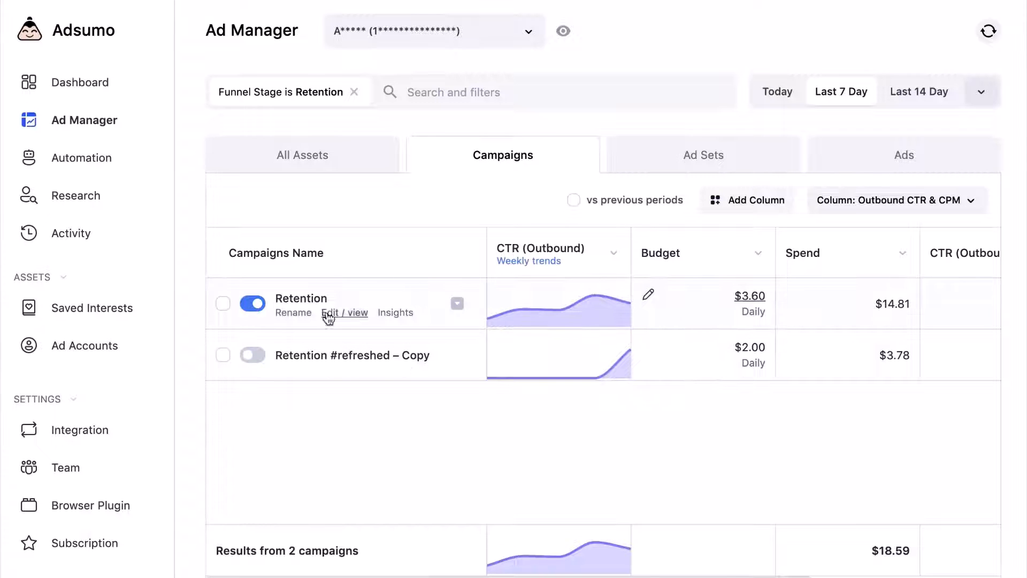
Step: View the Retention stage's ad sets, return to the campaigns and remove the Funnel Stage filter
{"action": "left_click", "coordinate": [761, 161]}
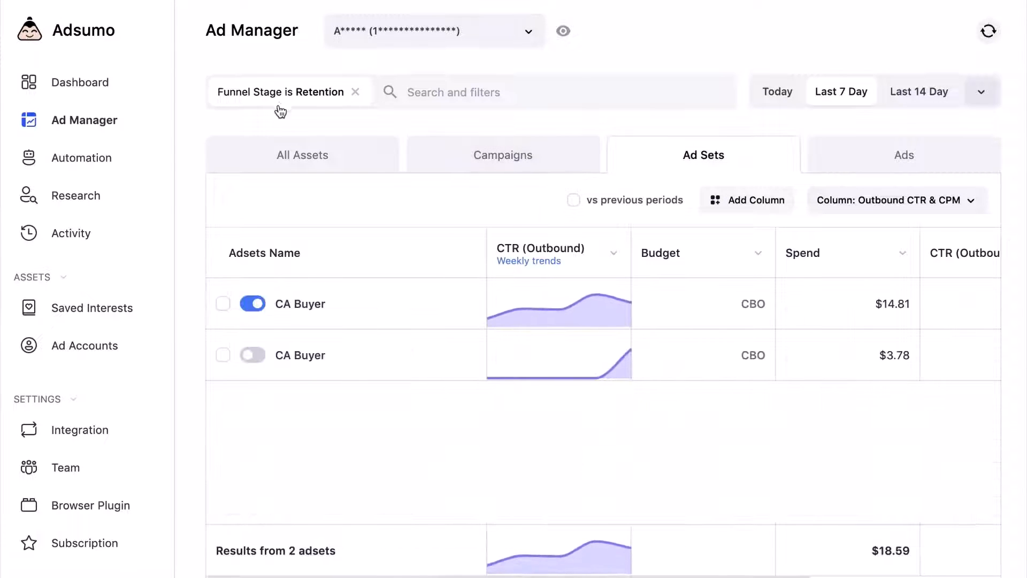
{"action": "left_click", "coordinate": [437, 147]}
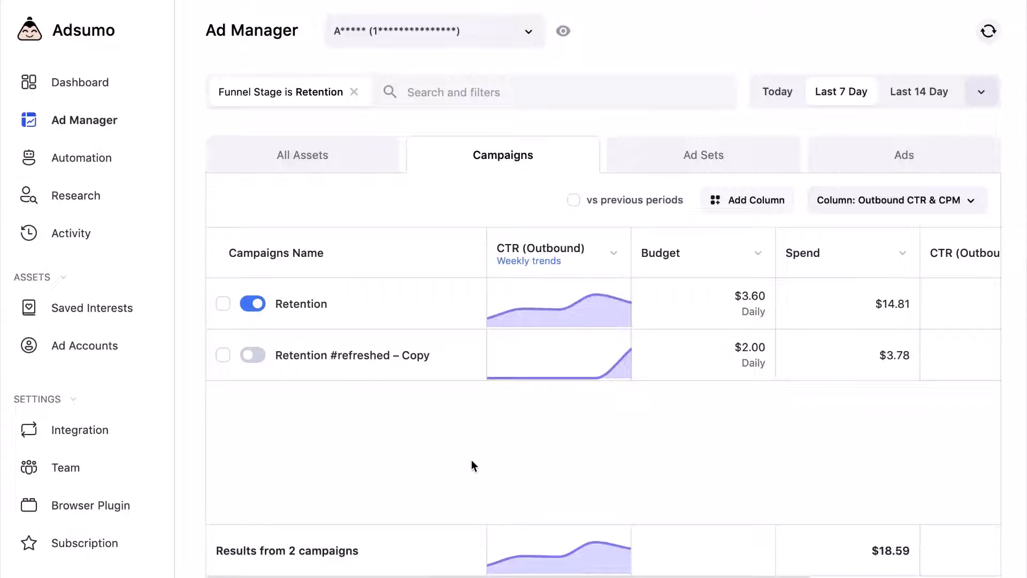
{"action": "left_click", "coordinate": [356, 92]}
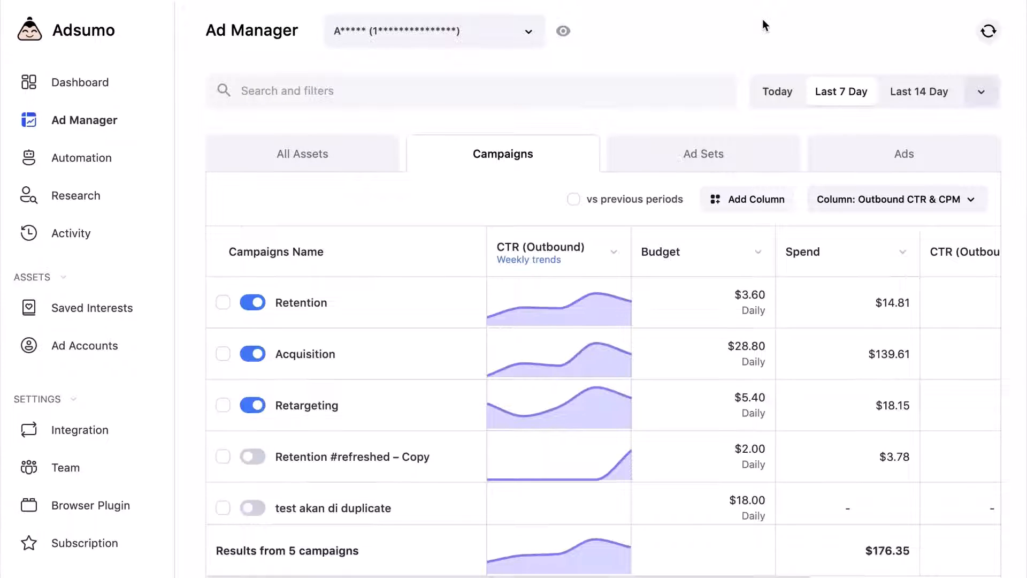
Step: Replace the Budget column with Clicks (Outbound) and check the options for saving the custom column set
{"action": "left_click", "coordinate": [757, 252]}
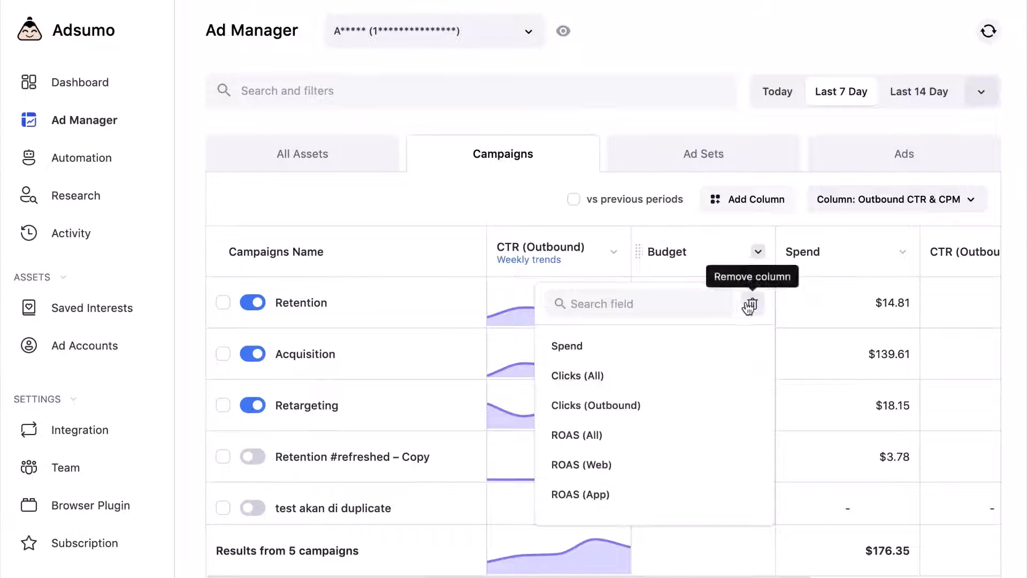
{"action": "left_click", "coordinate": [934, 199]}
{"action": "left_click", "coordinate": [758, 251]}
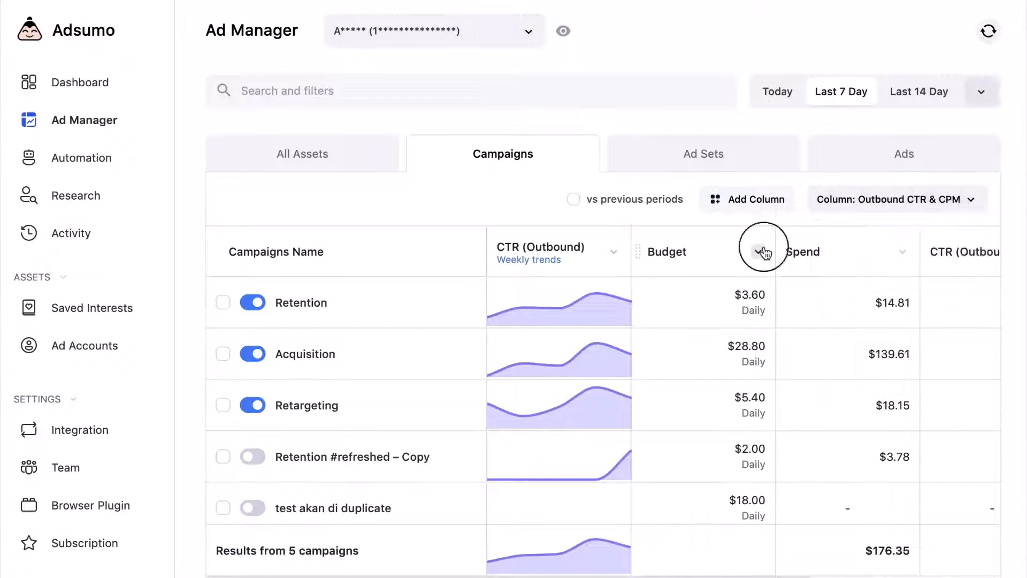
{"action": "left_click", "coordinate": [654, 405]}
{"action": "left_click", "coordinate": [926, 199]}
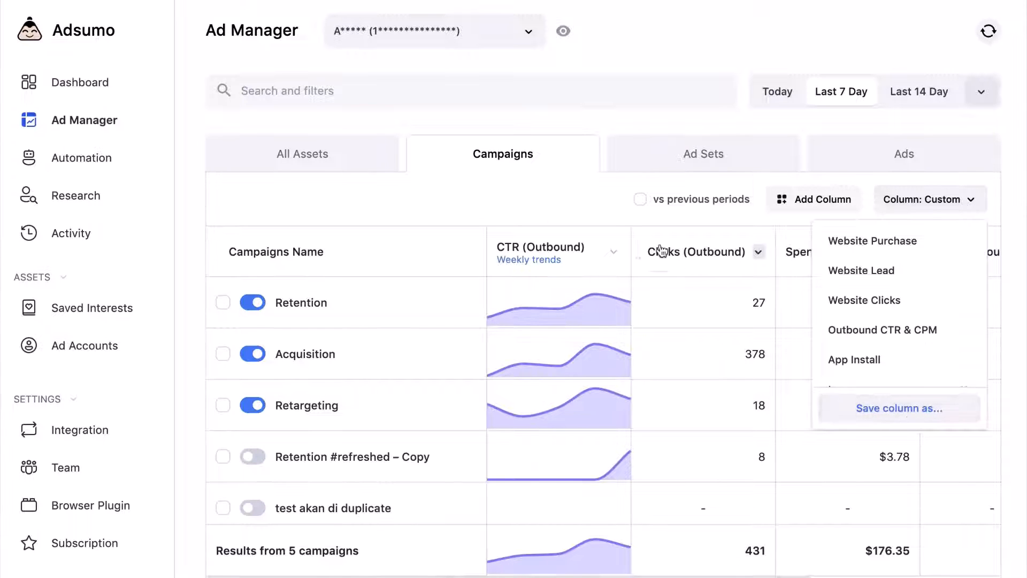
{"action": "left_click", "coordinate": [550, 211]}
Step: Reorder the campaign columns so that Spend comes first, followed by the CTR (Outbound) weekly trends and Clicks (Outbound)
{"action": "left_click_drag", "start_coordinate": [640, 253], "coordinate": [796, 252]}
{"action": "scroll", "coordinate": [652, 254], "scroll_direction": "right", "scroll_amount": 1}
{"action": "scroll", "coordinate": [652, 254], "scroll_direction": "left", "scroll_amount": 1}
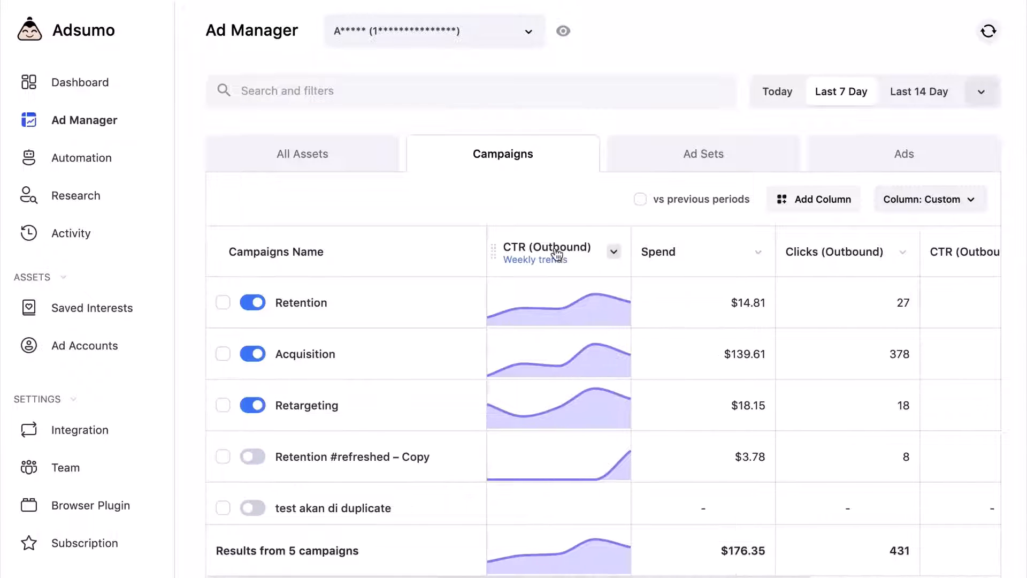
{"action": "left_click_drag", "start_coordinate": [493, 248], "coordinate": [597, 254]}
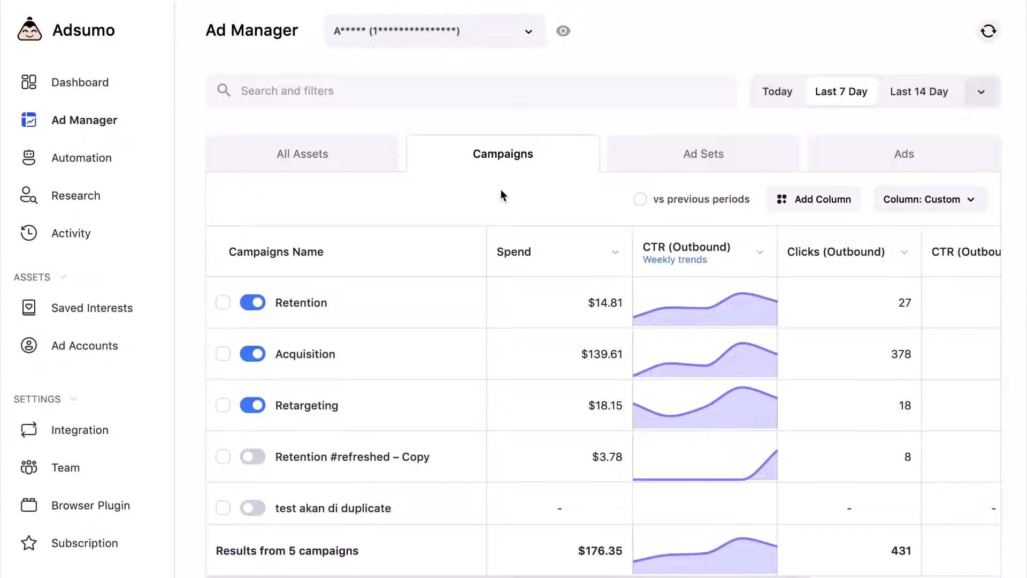
Step: Open Automation and start creating a new rule
{"action": "left_click", "coordinate": [110, 159]}
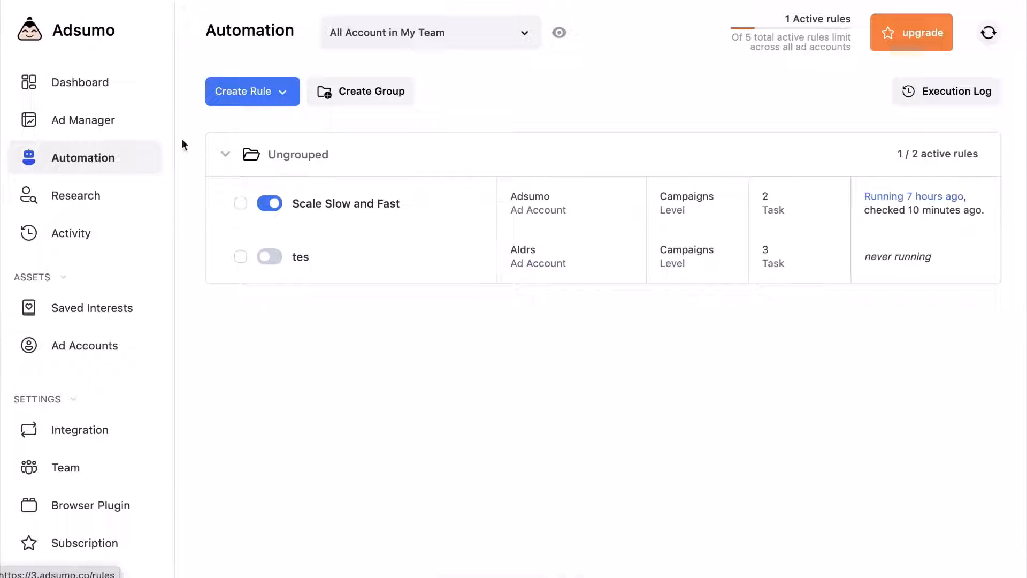
{"action": "left_click", "coordinate": [245, 101]}
{"action": "left_click", "coordinate": [237, 129]}
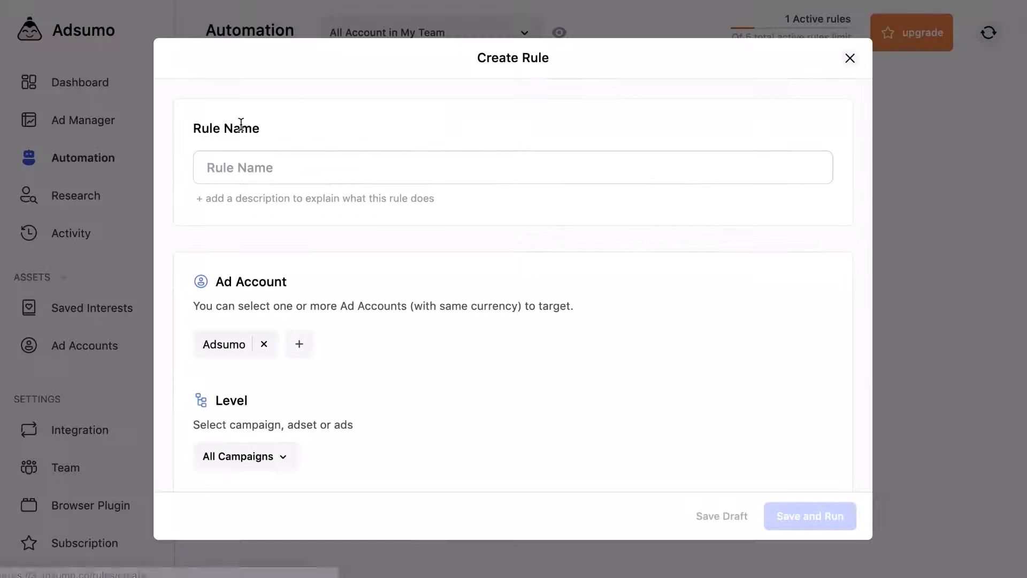
Step: Examine the actions available for Task 1 of the rule, covering status, budget, name, duplicate/delete and notification options
{"action": "scroll", "coordinate": [271, 151], "scroll_direction": "down", "scroll_amount": 9}
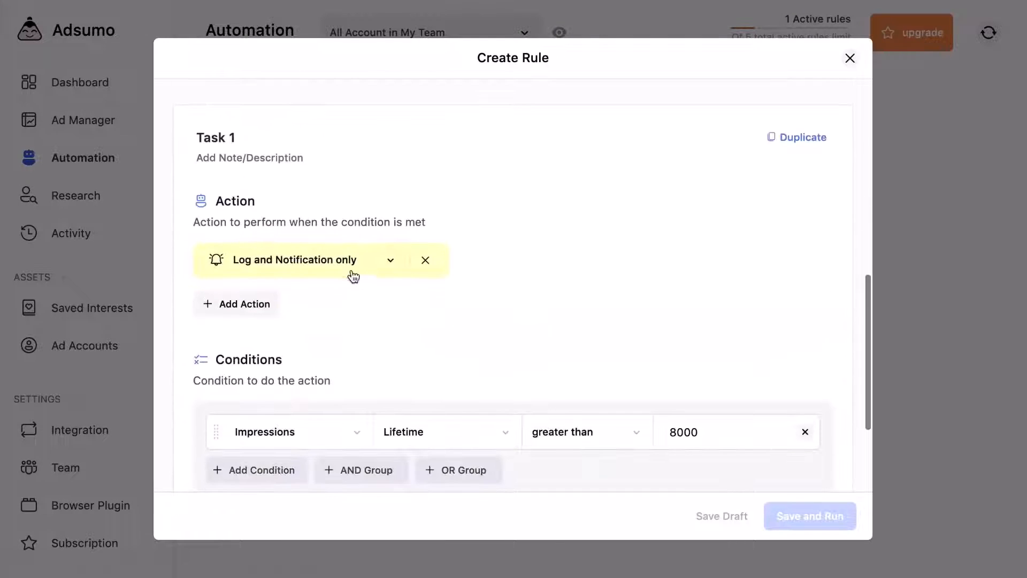
{"action": "left_click", "coordinate": [353, 275]}
{"action": "scroll", "coordinate": [328, 277], "scroll_direction": "down", "scroll_amount": 2}
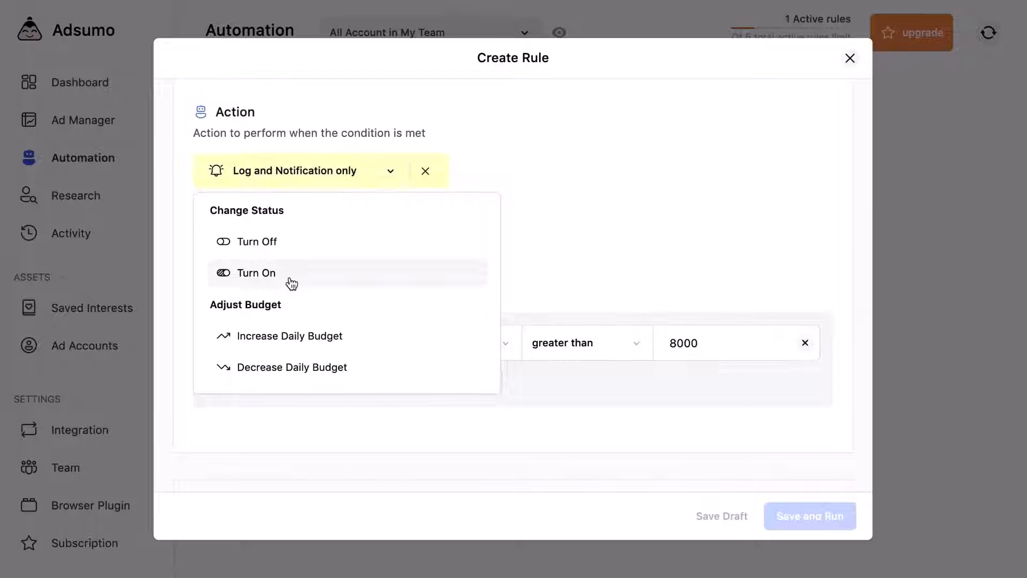
{"action": "scroll", "coordinate": [292, 284], "scroll_direction": "down", "scroll_amount": 1}
{"action": "scroll", "coordinate": [298, 309], "scroll_direction": "down", "scroll_amount": 2}
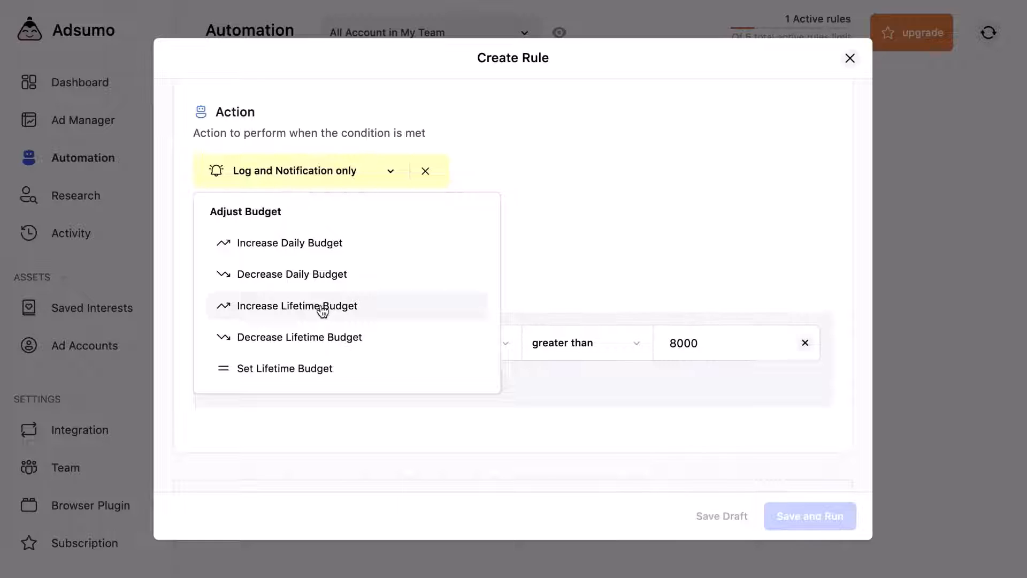
{"action": "scroll", "coordinate": [322, 311], "scroll_direction": "down", "scroll_amount": 2}
{"action": "scroll", "coordinate": [321, 298], "scroll_direction": "down", "scroll_amount": 1}
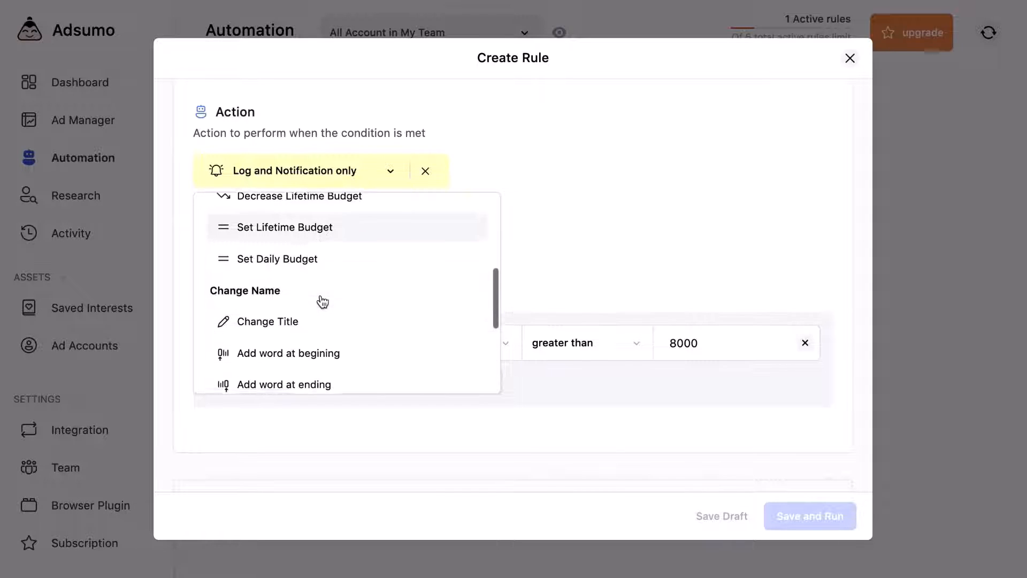
{"action": "scroll", "coordinate": [289, 289], "scroll_direction": "down", "scroll_amount": 2}
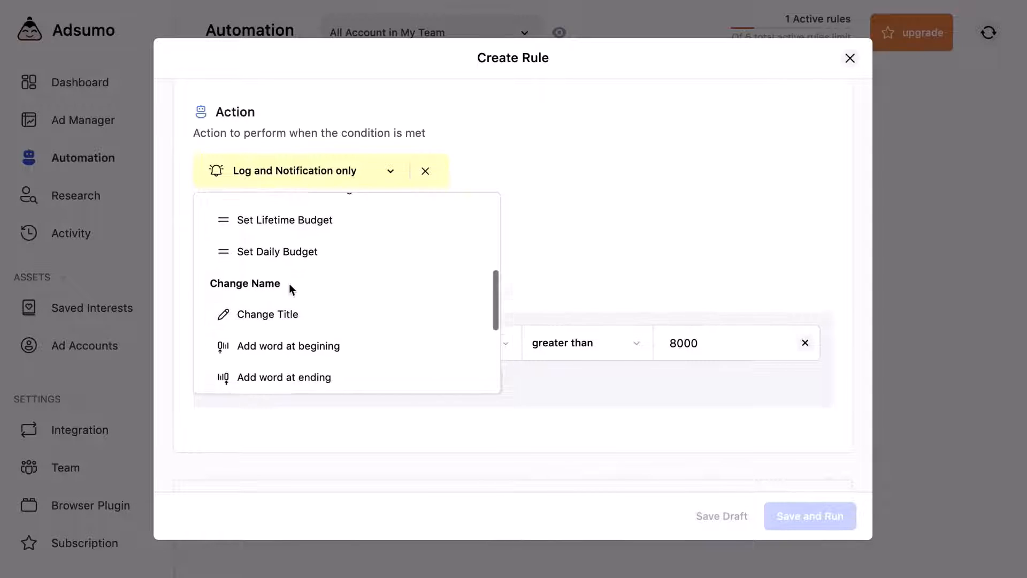
{"action": "scroll", "coordinate": [253, 231], "scroll_direction": "up", "scroll_amount": 1}
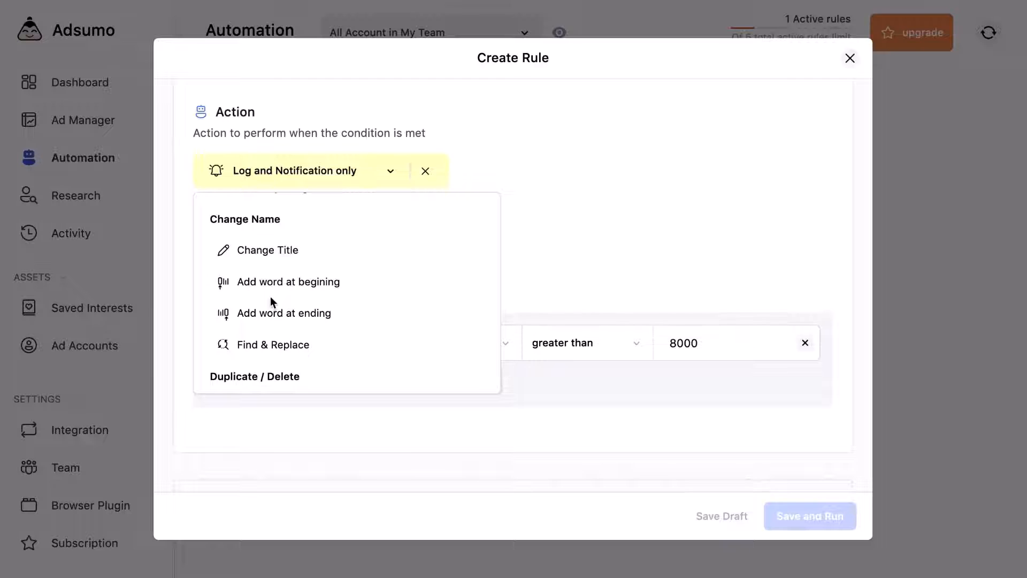
{"action": "scroll", "coordinate": [270, 299], "scroll_direction": "down", "scroll_amount": 2}
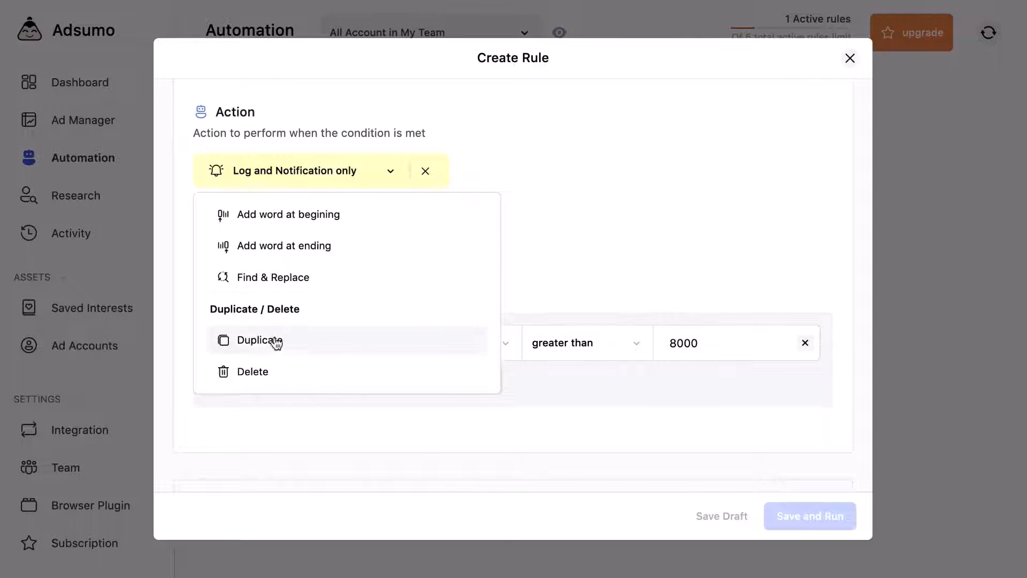
{"action": "scroll", "coordinate": [345, 345], "scroll_direction": "down", "scroll_amount": 1}
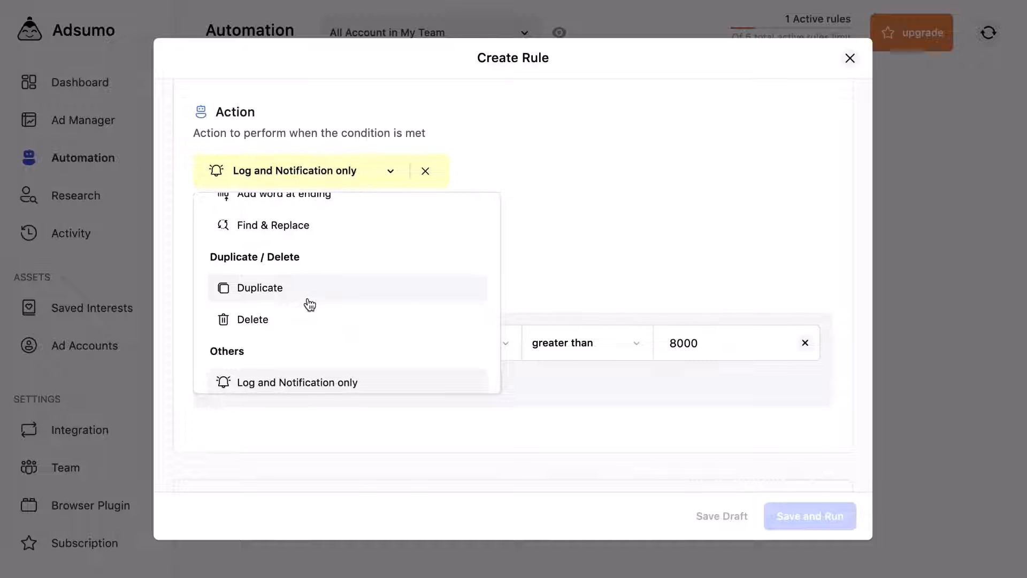
{"action": "scroll", "coordinate": [302, 329], "scroll_direction": "down", "scroll_amount": 1}
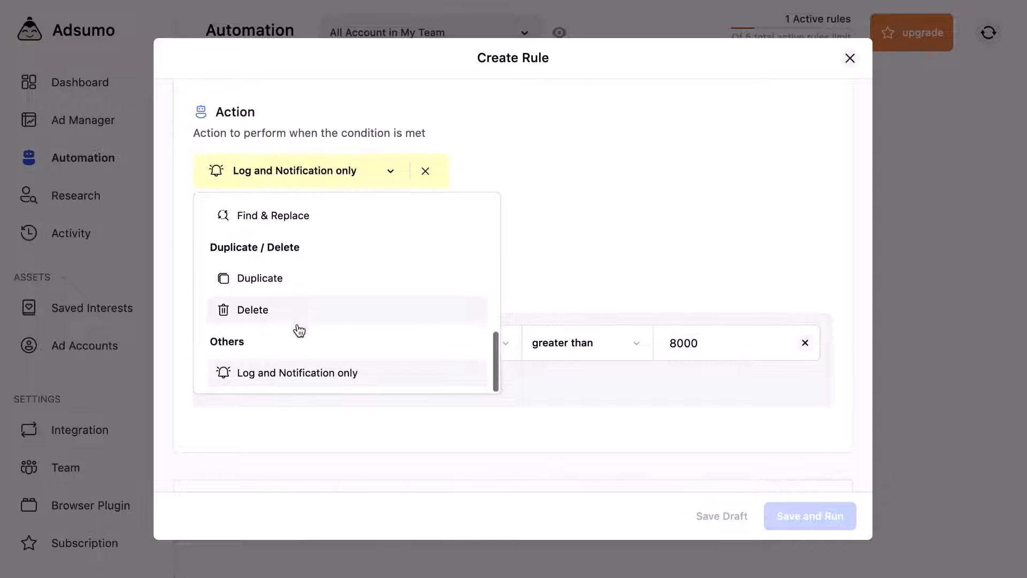
{"action": "scroll", "coordinate": [277, 294], "scroll_direction": "down", "scroll_amount": 2}
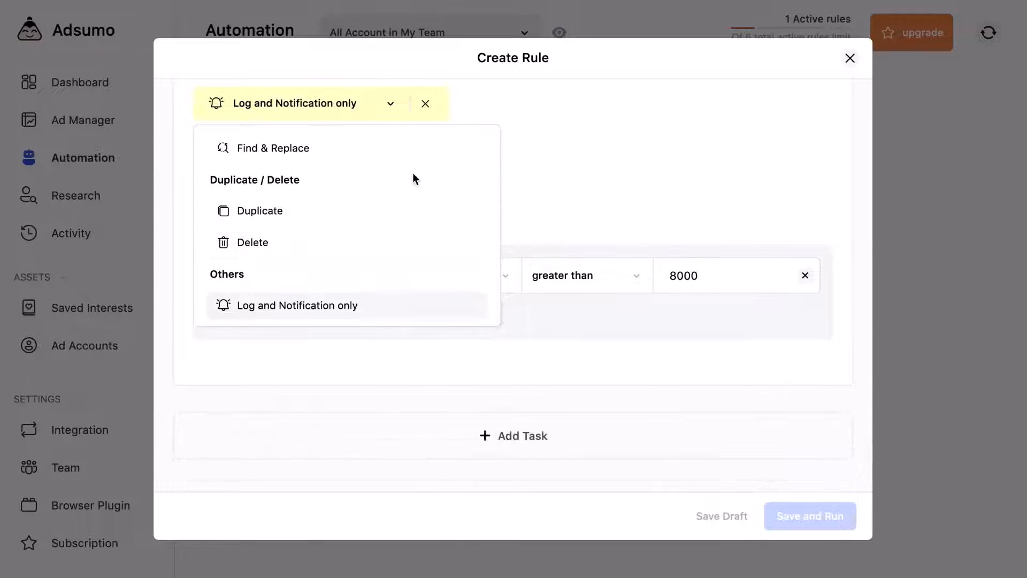
Step: Review the status and budget adjustment options in Task 1's action list once more and close the list
{"action": "scroll", "coordinate": [325, 252], "scroll_direction": "up", "scroll_amount": 5}
{"action": "scroll", "coordinate": [621, 193], "scroll_direction": "up", "scroll_amount": 3}
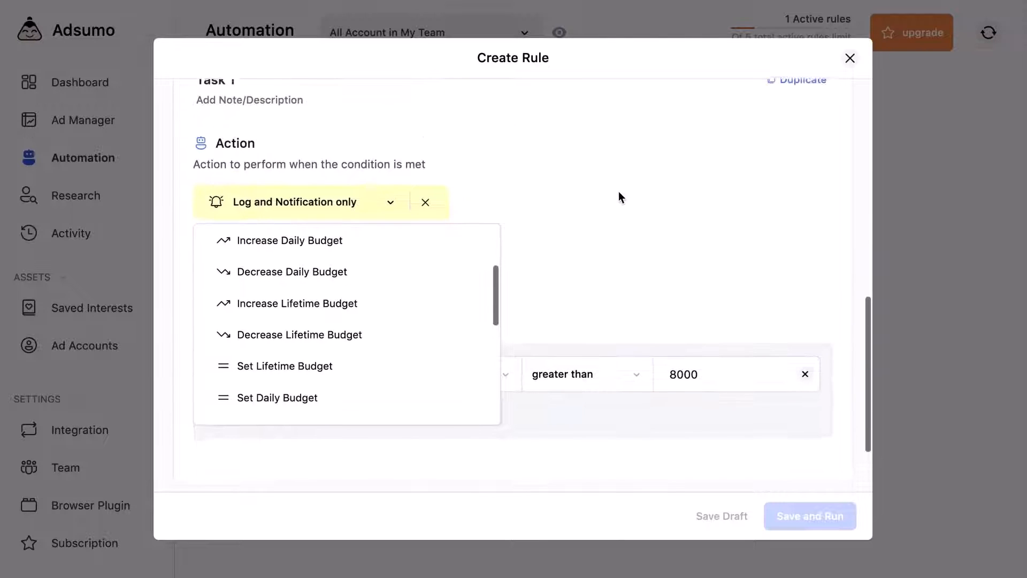
{"action": "scroll", "coordinate": [445, 280], "scroll_direction": "up", "scroll_amount": 1}
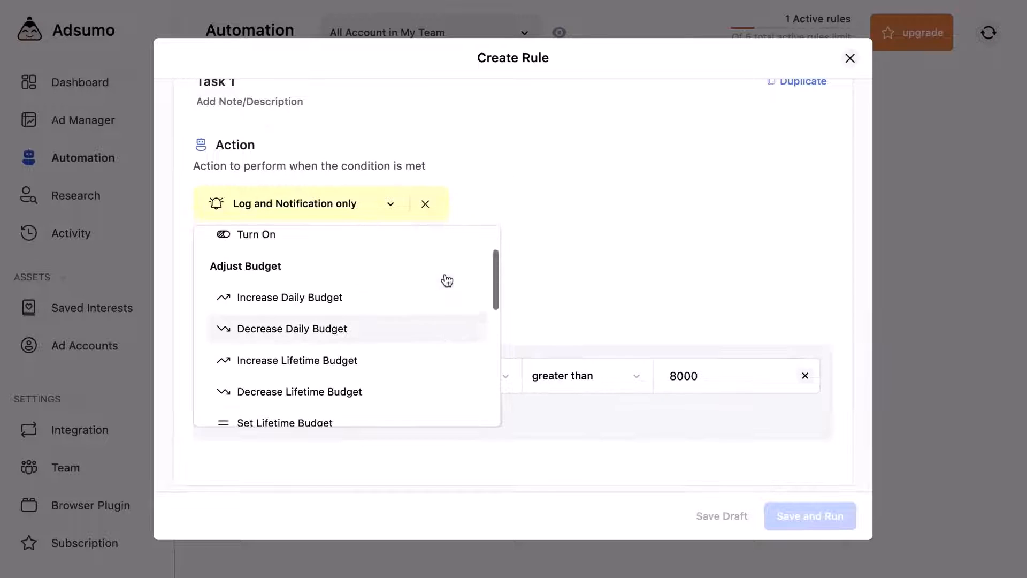
{"action": "left_click", "coordinate": [571, 247]}
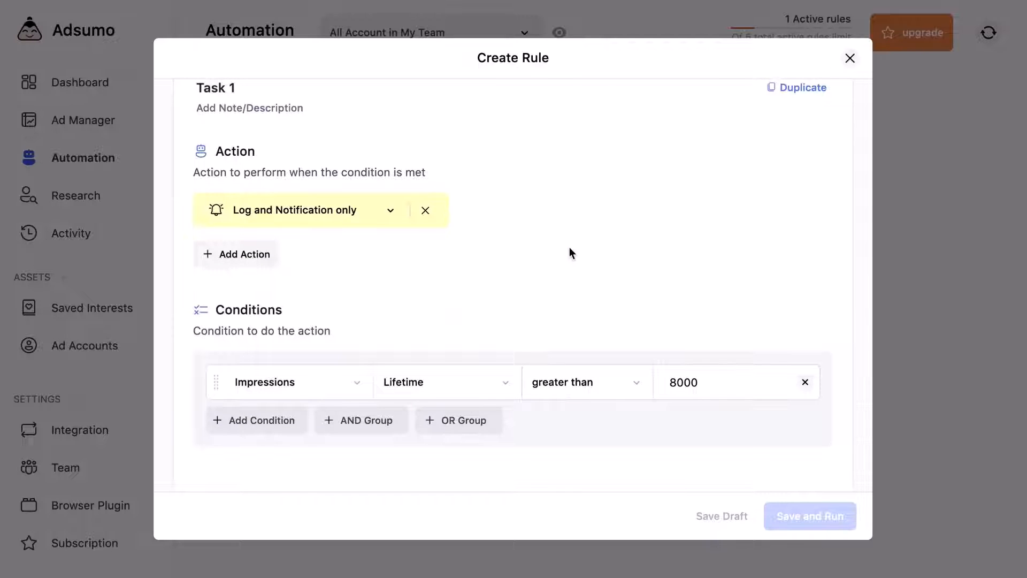
Step: Name the rule "robot saya" and add a filter limiting it to campaigns whose status is Active
{"action": "scroll", "coordinate": [569, 251], "scroll_direction": "up", "scroll_amount": 10}
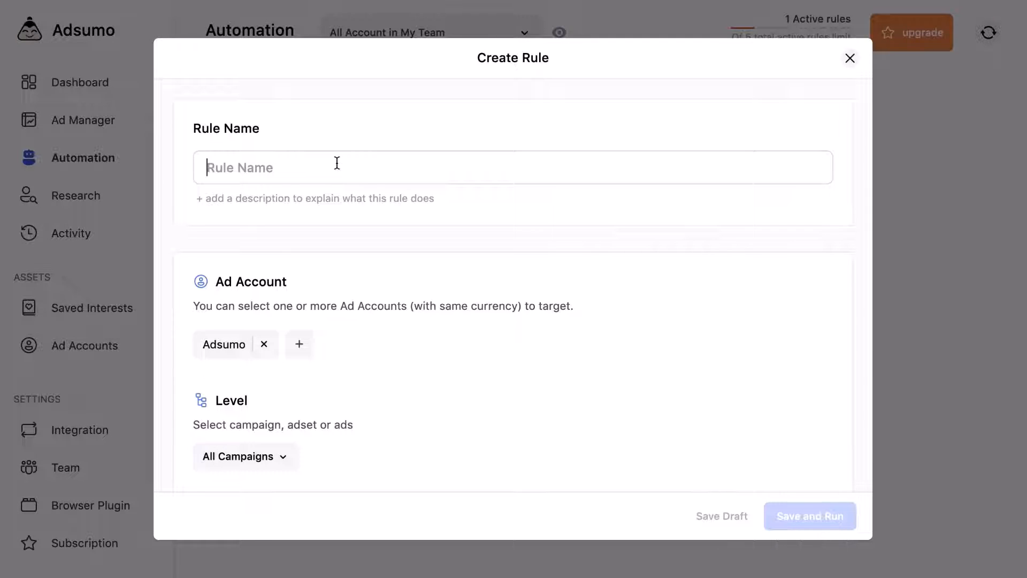
{"action": "type", "text": "robot saya"}
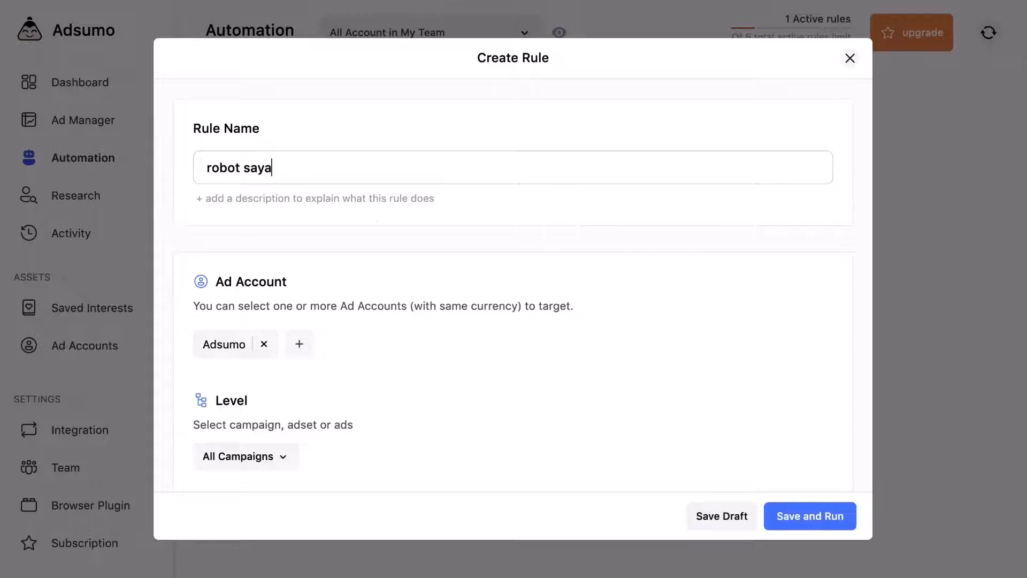
{"action": "scroll", "coordinate": [409, 262], "scroll_direction": "down", "scroll_amount": 5}
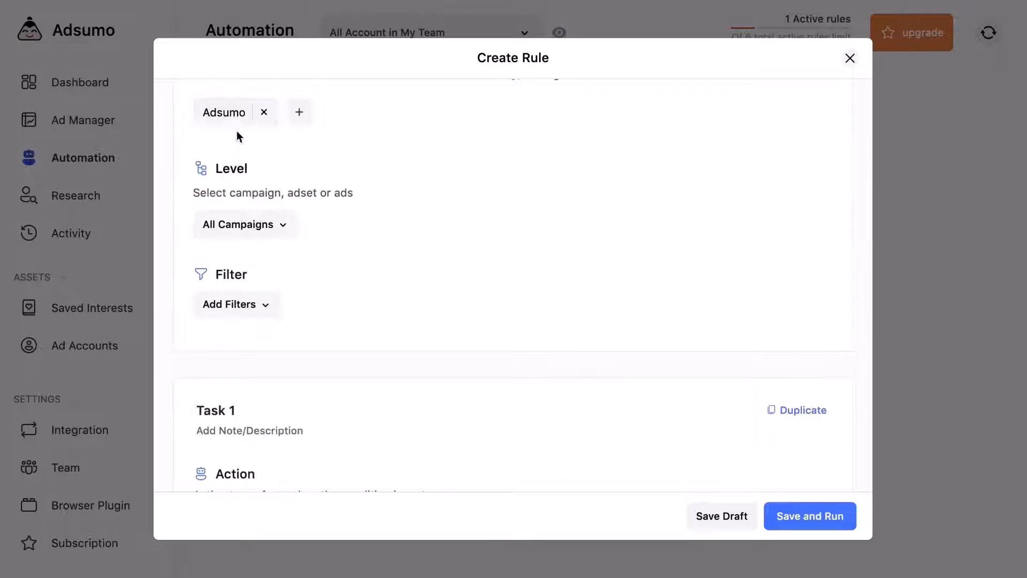
{"action": "scroll", "coordinate": [276, 255], "scroll_direction": "down", "scroll_amount": 3}
{"action": "left_click", "coordinate": [239, 144]}
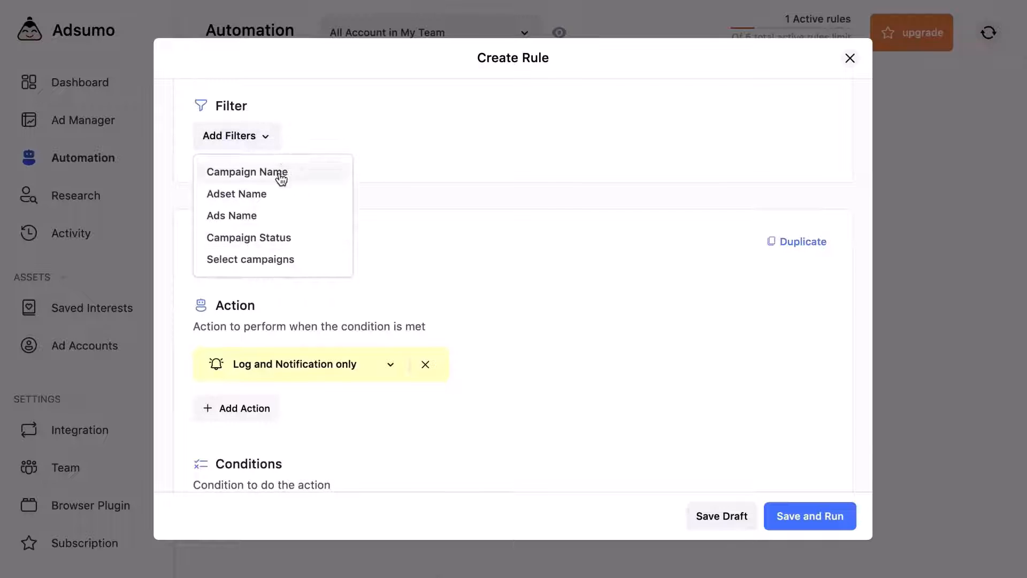
{"action": "left_click", "coordinate": [260, 239]}
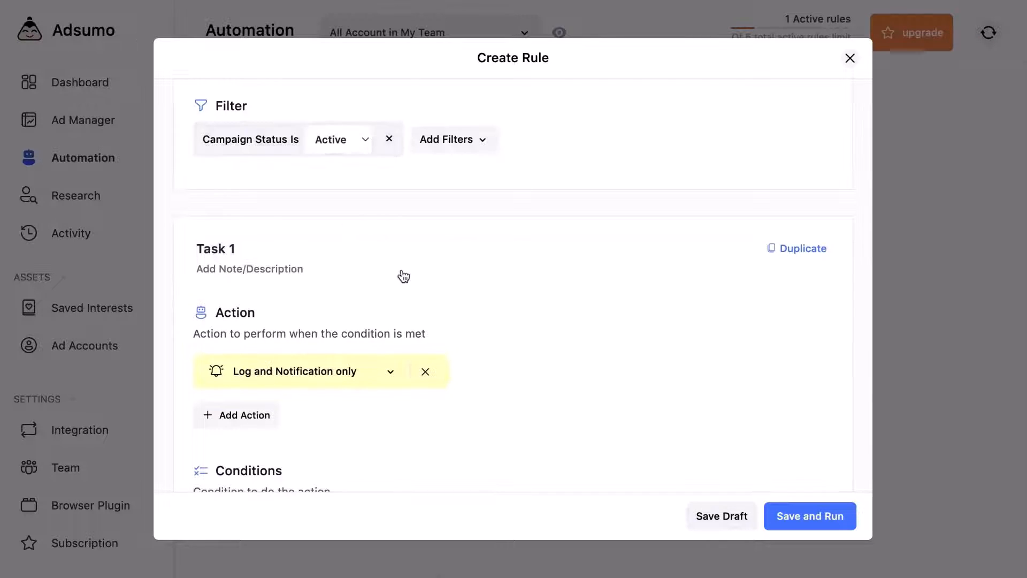
Step: Change Task 1's action to Turn Off
{"action": "scroll", "coordinate": [404, 276], "scroll_direction": "down", "scroll_amount": 3}
{"action": "left_click", "coordinate": [360, 246]}
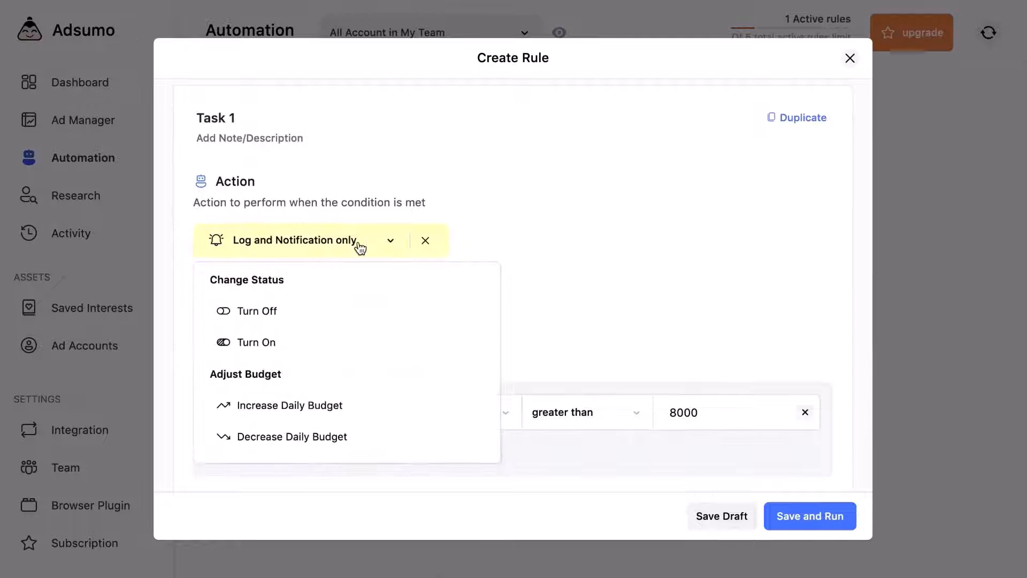
{"action": "left_click", "coordinate": [293, 313]}
Step: Set Task 1's condition to Time Since Creation, Greater than (day), with the value 14
{"action": "scroll", "coordinate": [475, 363], "scroll_direction": "down", "scroll_amount": 3}
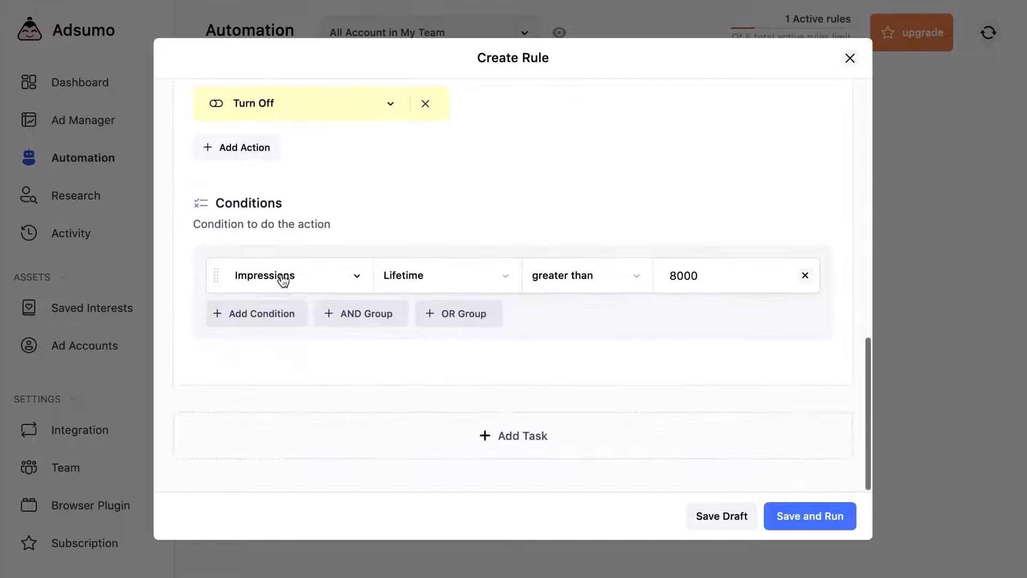
{"action": "left_click", "coordinate": [282, 277]}
{"action": "left_click", "coordinate": [281, 311]}
{"action": "type", "text": "time"}
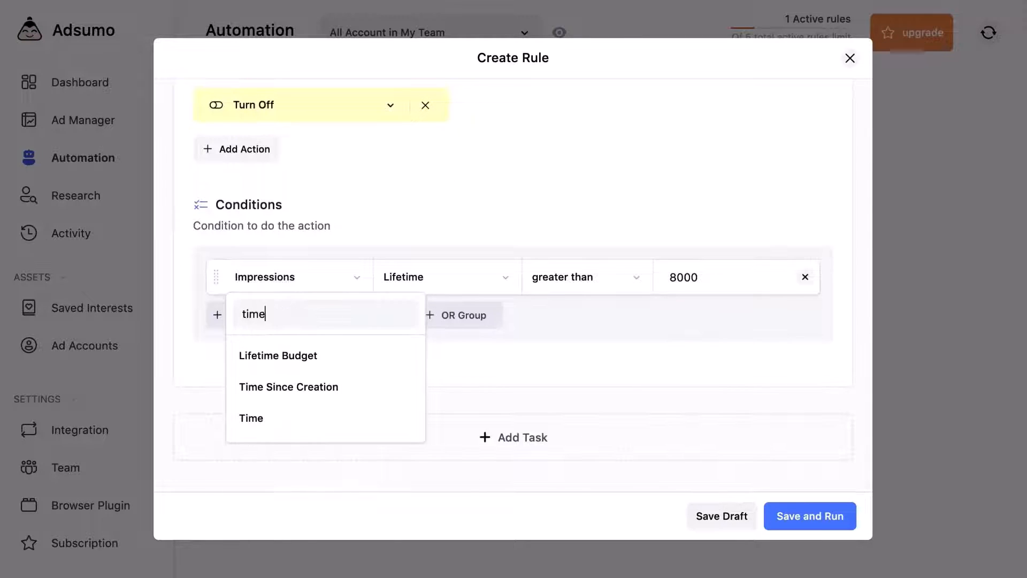
{"action": "left_click", "coordinate": [321, 389]}
{"action": "left_click", "coordinate": [424, 279]}
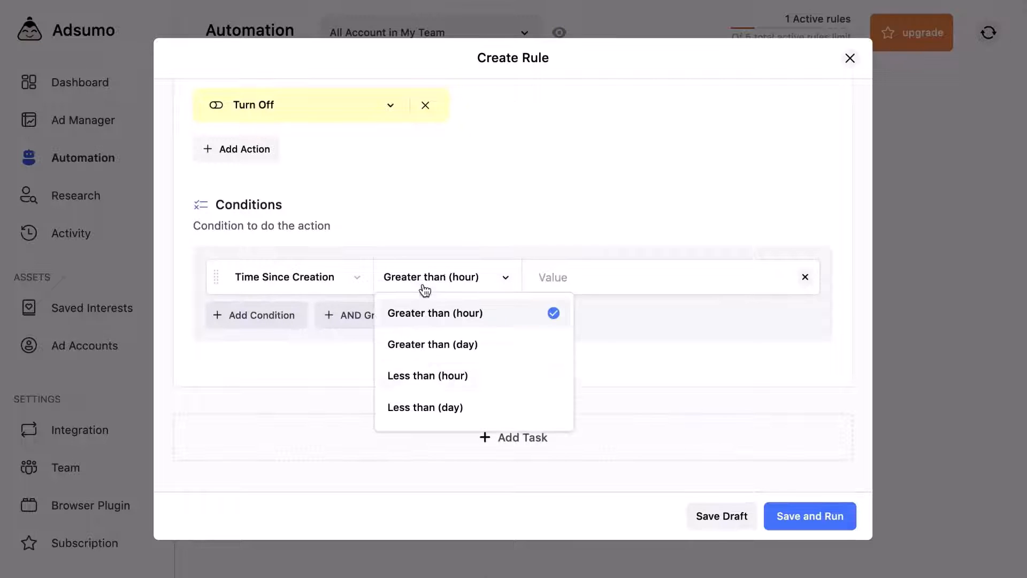
{"action": "left_click", "coordinate": [436, 346]}
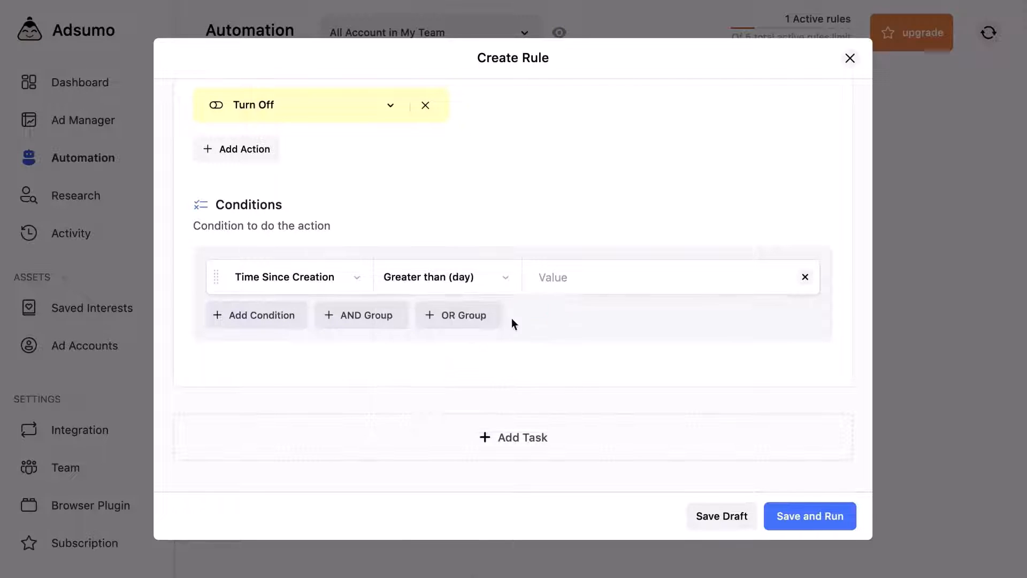
{"action": "left_click", "coordinate": [606, 272]}
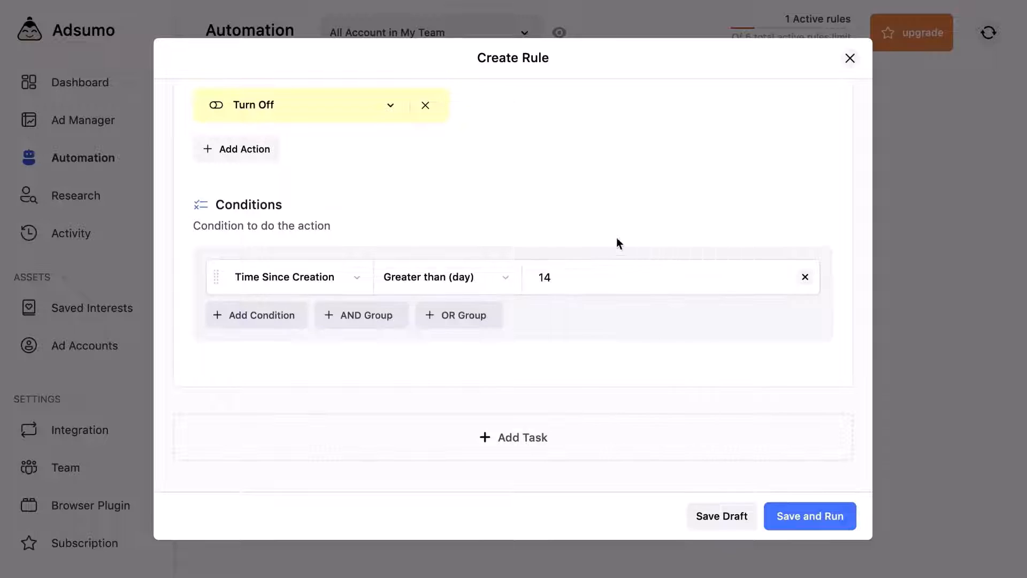
Step: Add two Spend conditions to Task 1's AND group, plus a nested AND group containing two more Spend conditions
{"action": "left_click", "coordinate": [265, 319]}
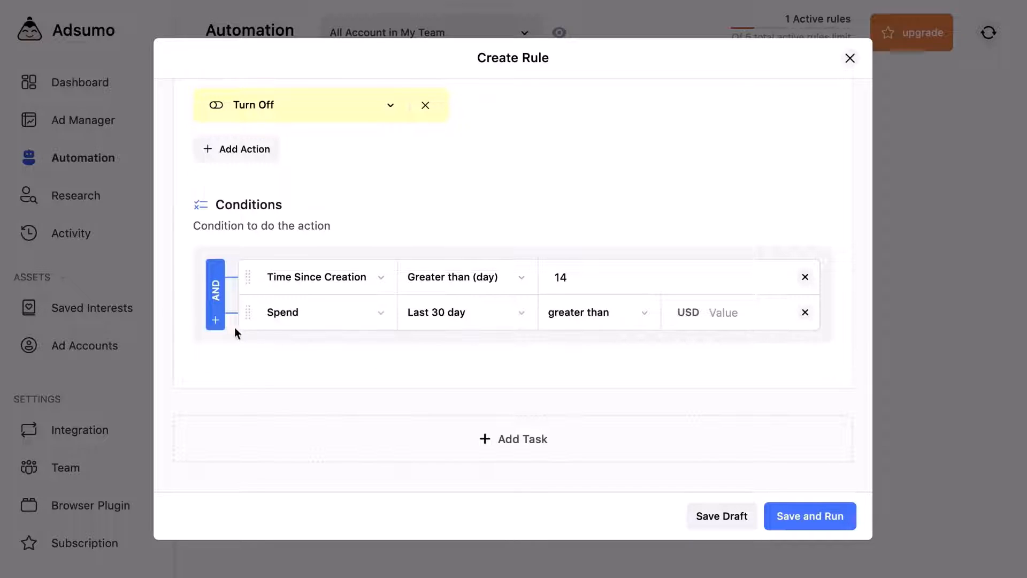
{"action": "left_click", "coordinate": [215, 320]}
{"action": "left_click", "coordinate": [272, 310]}
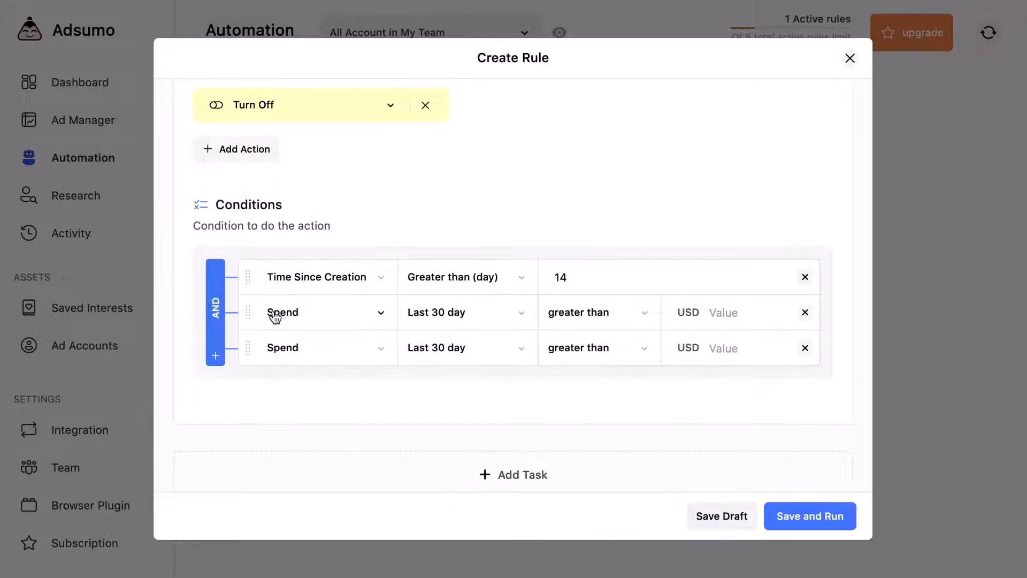
{"action": "left_click", "coordinate": [216, 359]}
{"action": "left_click", "coordinate": [270, 369]}
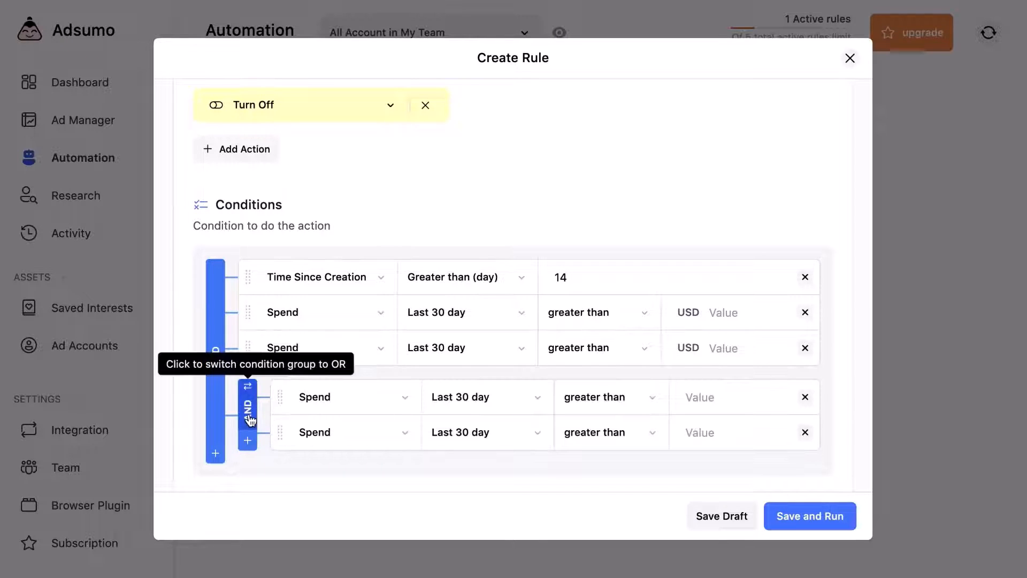
Step: Try the AND/OR operators on both condition groups, ending with OR for the outer group and AND for the nested one
{"action": "left_click", "coordinate": [249, 420]}
{"action": "left_click", "coordinate": [218, 403]}
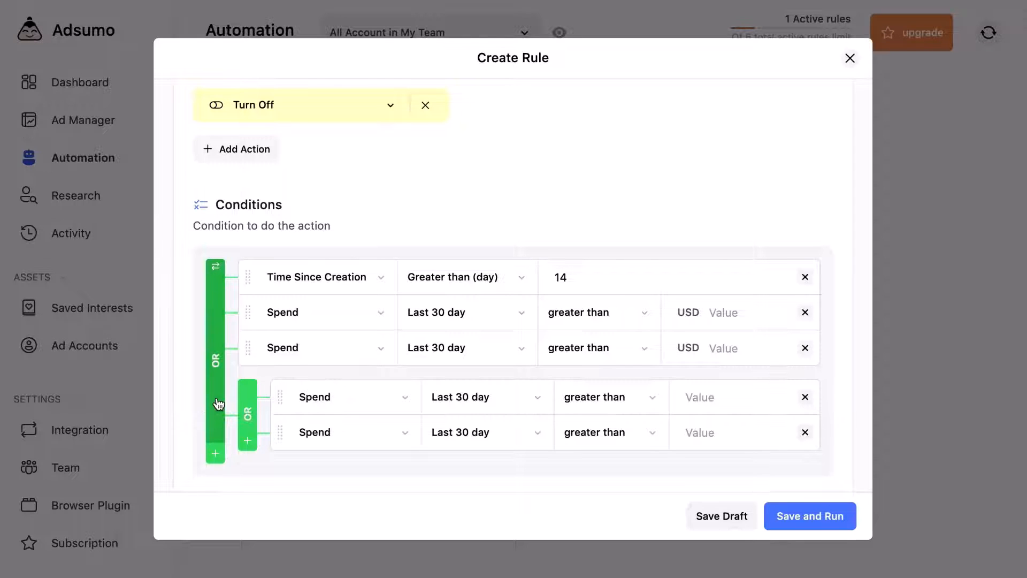
{"action": "left_click", "coordinate": [246, 415]}
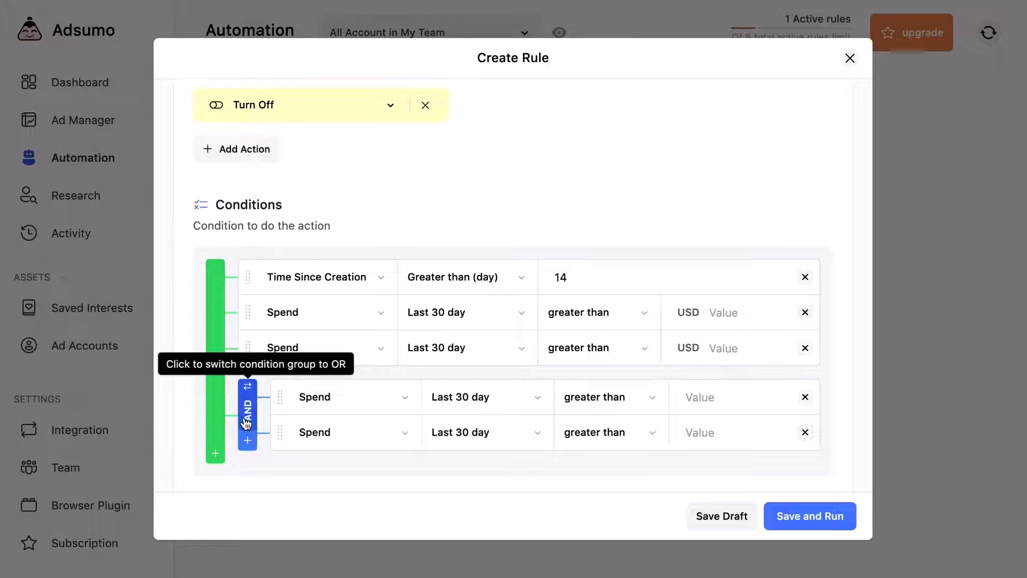
{"action": "left_click", "coordinate": [212, 426]}
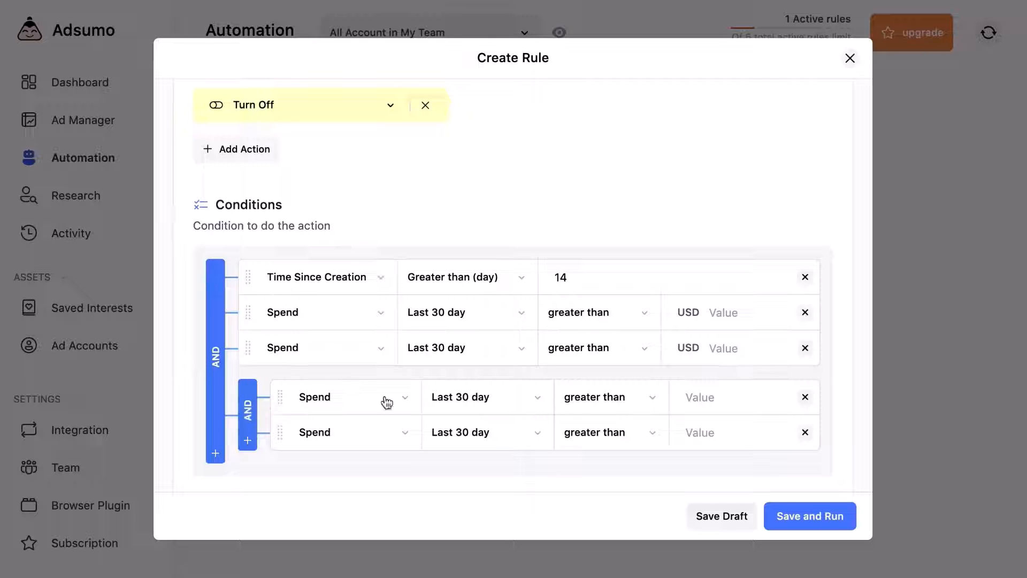
{"action": "left_click", "coordinate": [214, 379]}
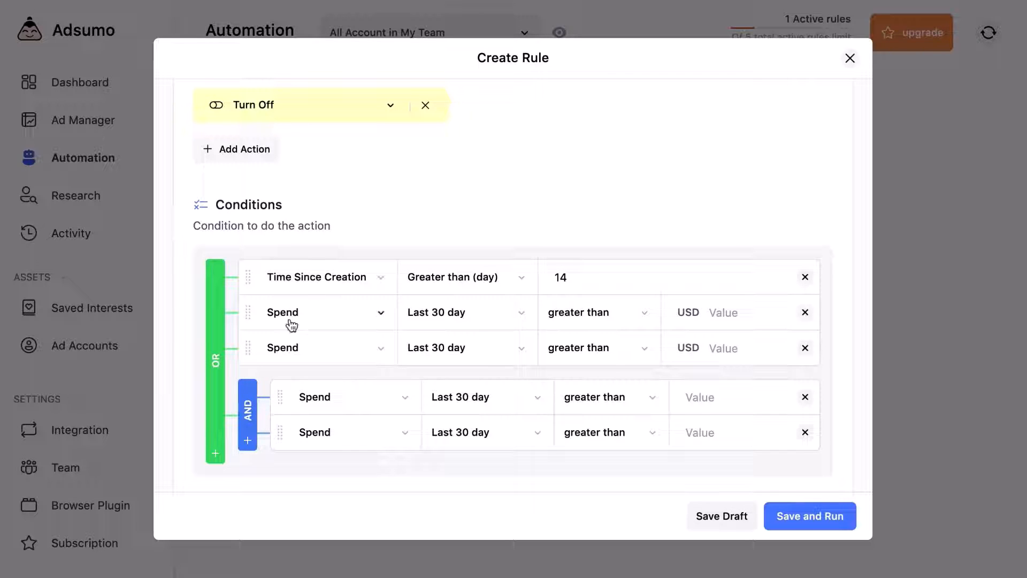
Step: Remove all the Spend conditions and the nested group from Task 1, keeping only the Time Since Creation condition
{"action": "scroll", "coordinate": [628, 259], "scroll_direction": "down", "scroll_amount": 3}
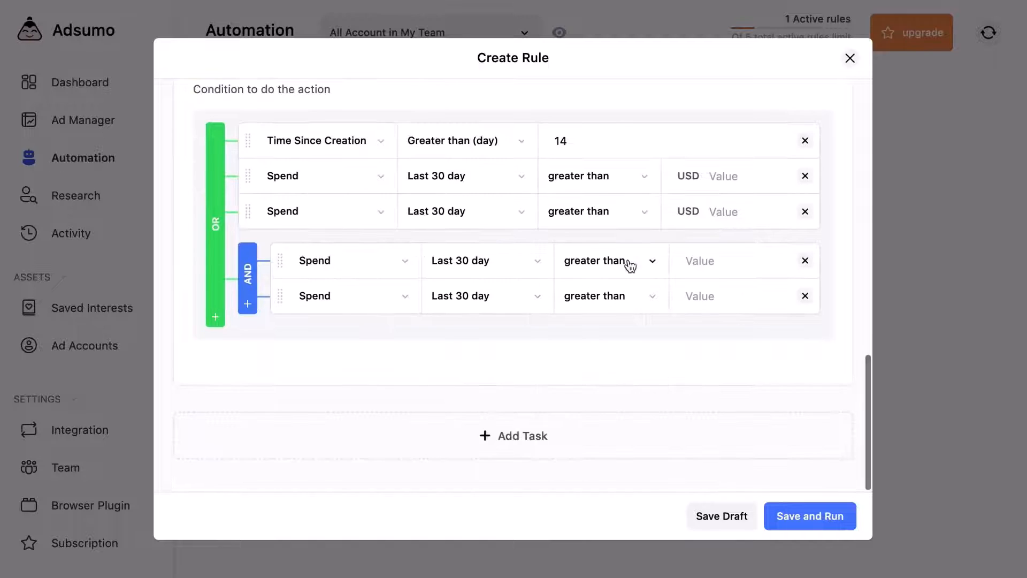
{"action": "scroll", "coordinate": [630, 266], "scroll_direction": "up", "scroll_amount": 5}
{"action": "scroll", "coordinate": [630, 266], "scroll_direction": "down", "scroll_amount": 5}
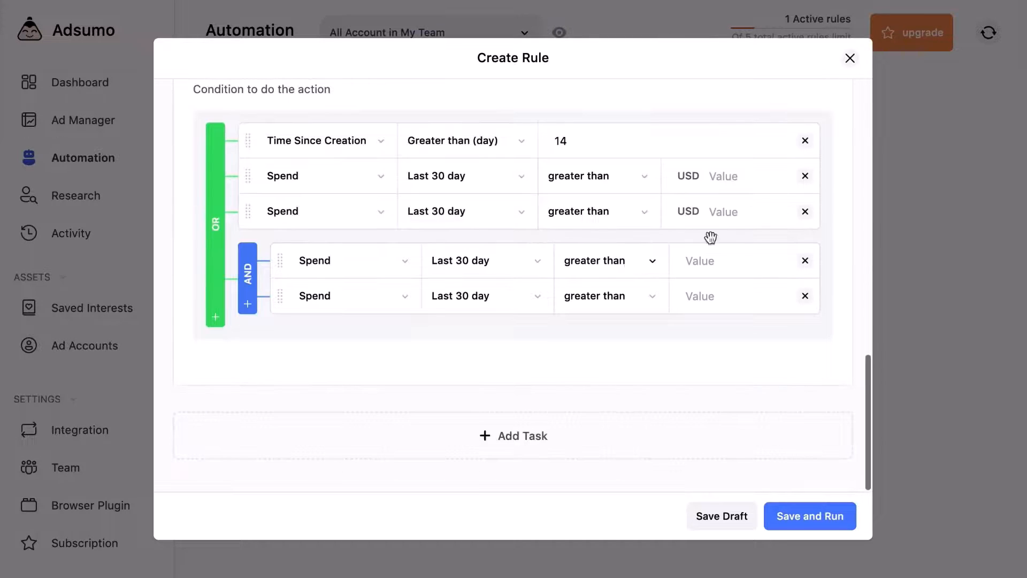
{"action": "left_click", "coordinate": [809, 185]}
{"action": "left_click", "coordinate": [804, 212]}
{"action": "left_click", "coordinate": [803, 262]}
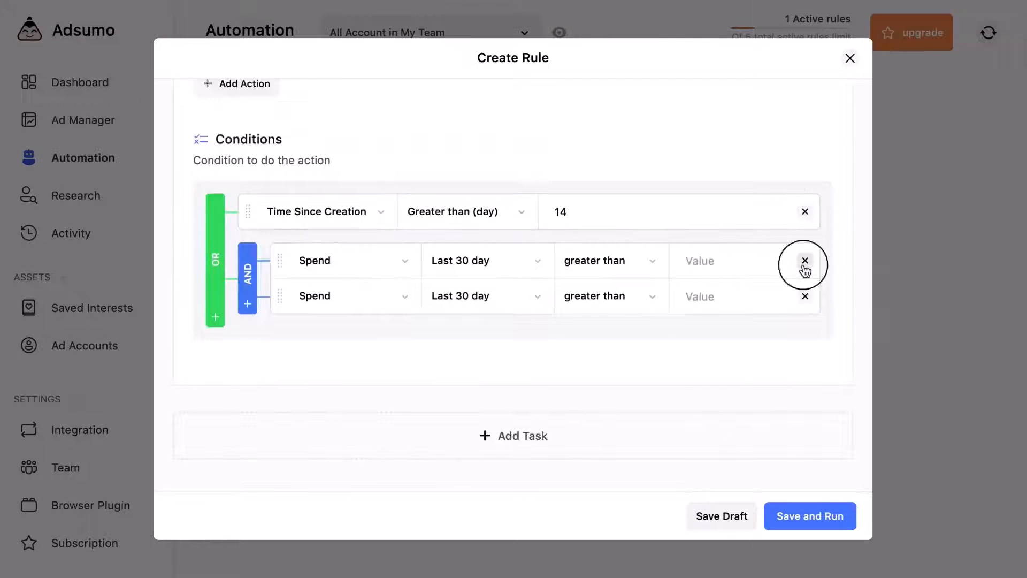
{"action": "left_click", "coordinate": [804, 311]}
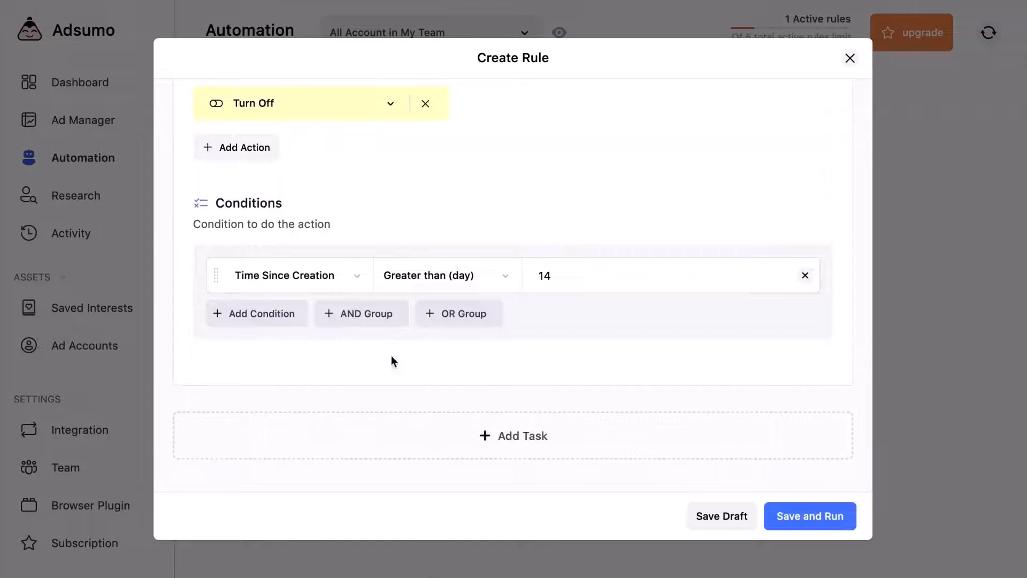
Step: Add a second task to the rule and look over its action and condition settings
{"action": "left_click", "coordinate": [518, 436]}
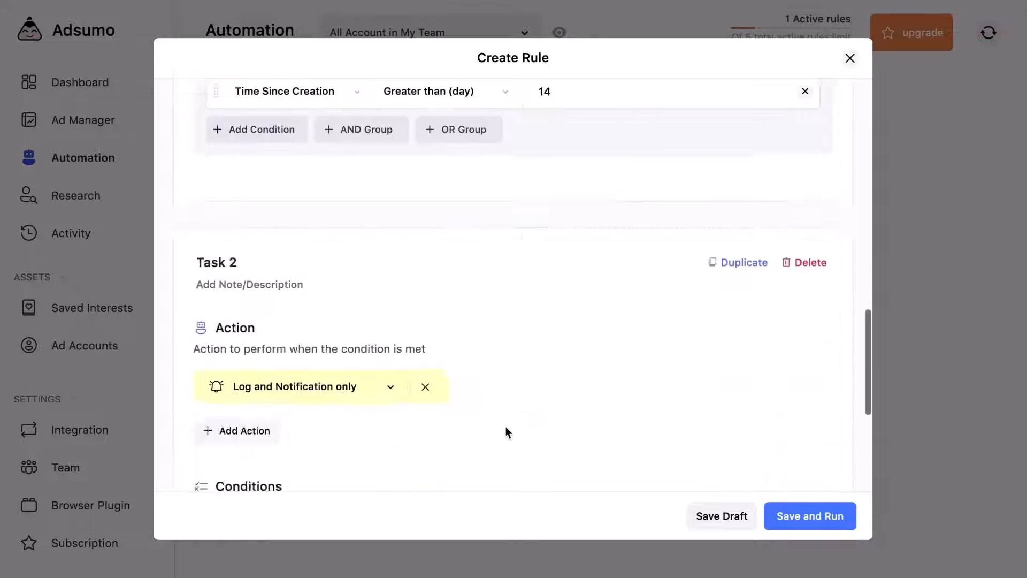
{"action": "scroll", "coordinate": [389, 242], "scroll_direction": "down", "scroll_amount": 3}
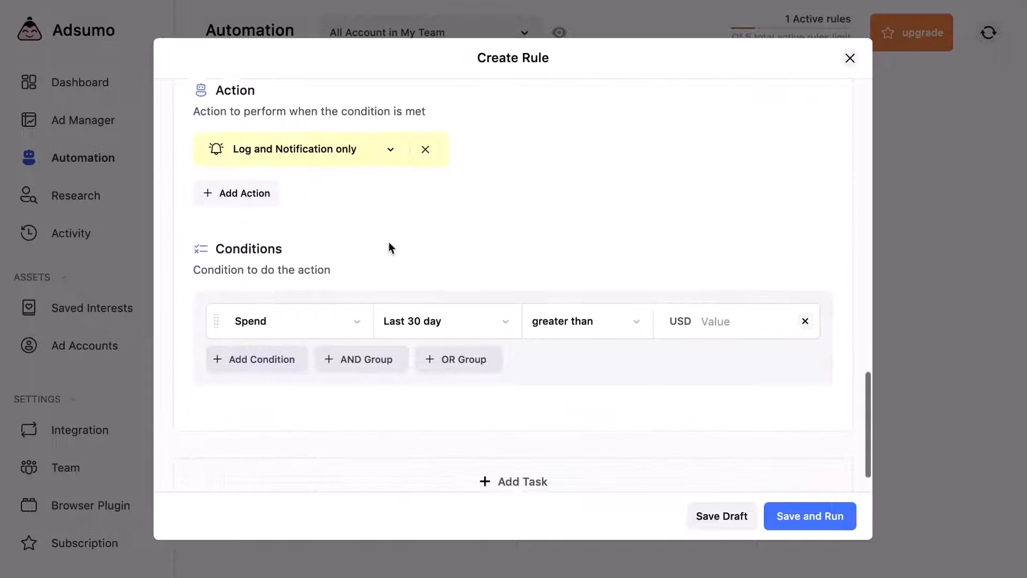
{"action": "scroll", "coordinate": [391, 255], "scroll_direction": "up", "scroll_amount": 1}
{"action": "scroll", "coordinate": [380, 299], "scroll_direction": "down", "scroll_amount": 1}
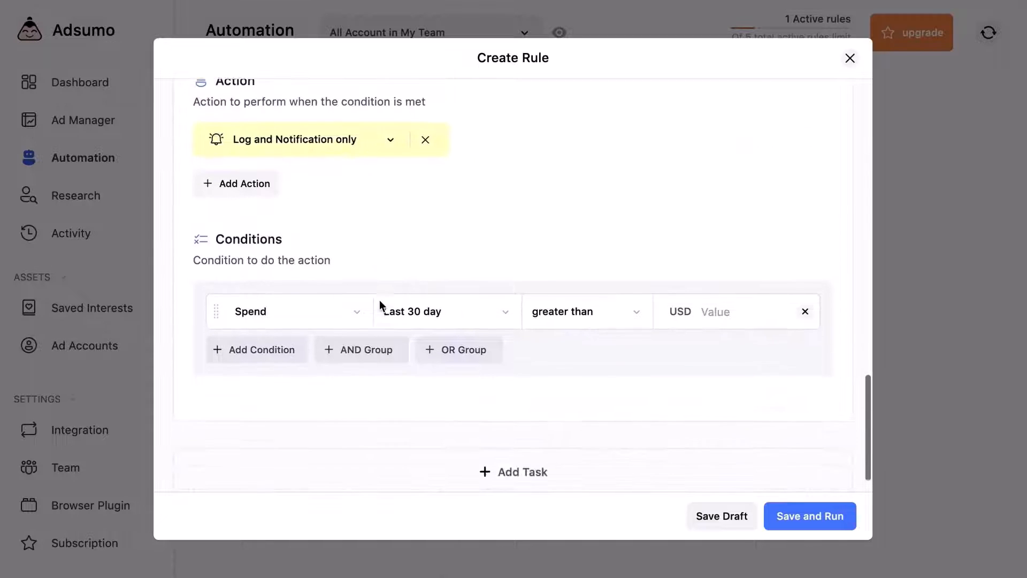
{"action": "scroll", "coordinate": [300, 160], "scroll_direction": "up", "scroll_amount": 2}
{"action": "scroll", "coordinate": [458, 291], "scroll_direction": "down", "scroll_amount": 3}
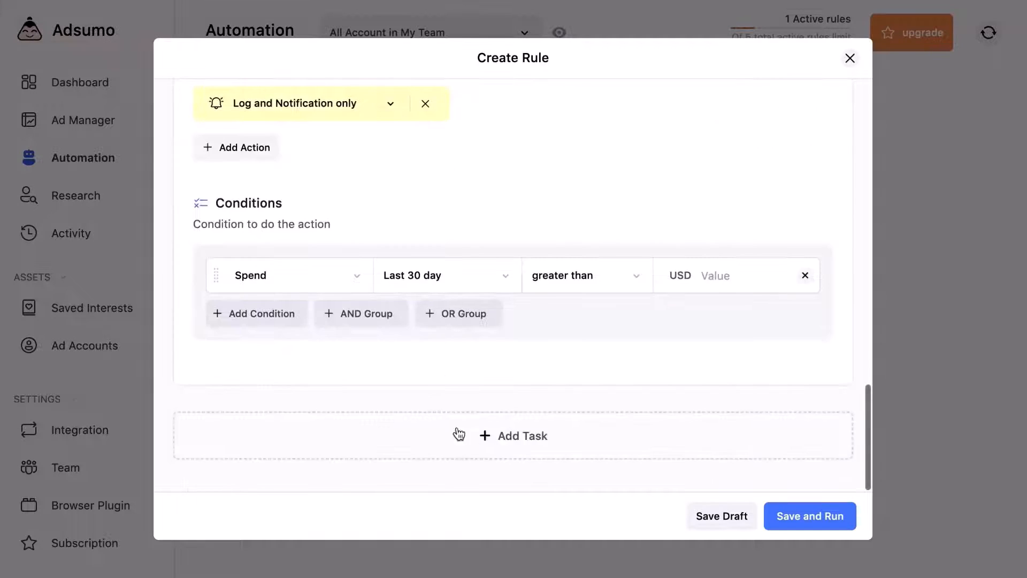
Step: Add a third task to the rule and look through the sections of the added tasks
{"action": "left_click", "coordinate": [489, 434]}
{"action": "scroll", "coordinate": [381, 111], "scroll_direction": "up", "scroll_amount": 10}
{"action": "scroll", "coordinate": [325, 279], "scroll_direction": "down", "scroll_amount": 12}
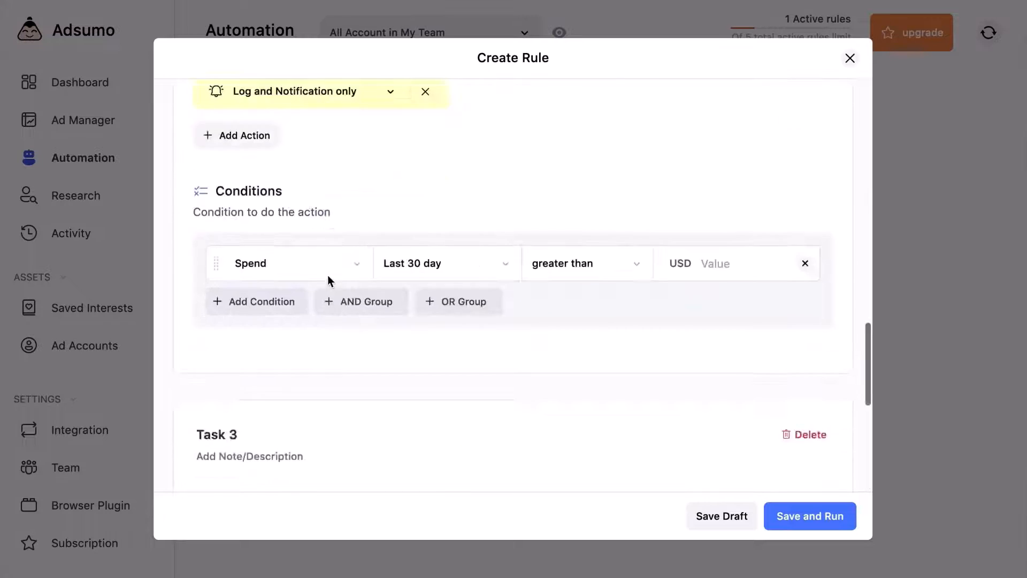
{"action": "scroll", "coordinate": [308, 182], "scroll_direction": "up", "scroll_amount": 4}
{"action": "scroll", "coordinate": [297, 190], "scroll_direction": "up", "scroll_amount": 2}
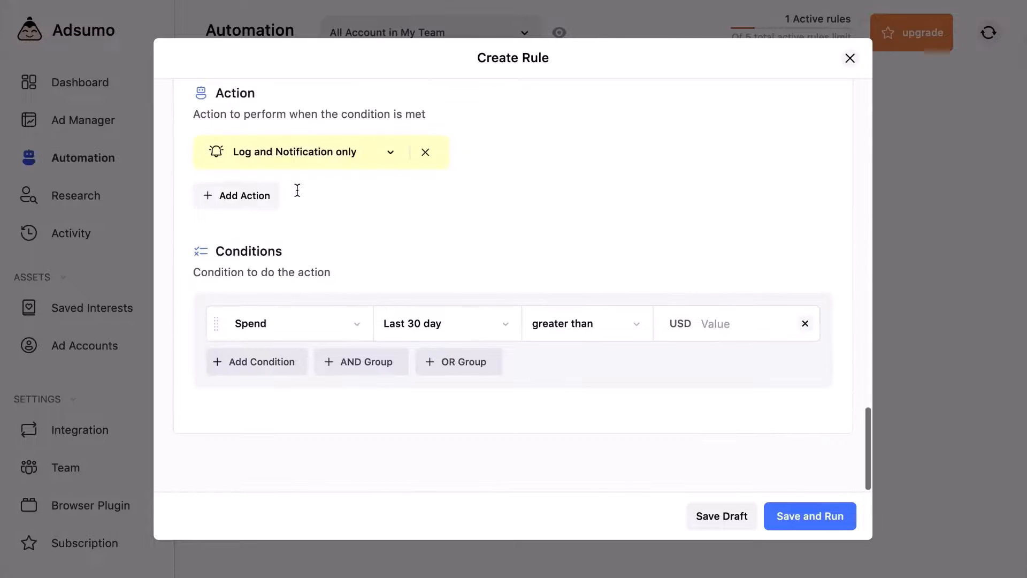
{"action": "scroll", "coordinate": [297, 191], "scroll_direction": "down", "scroll_amount": 3}
{"action": "scroll", "coordinate": [759, 294], "scroll_direction": "up", "scroll_amount": 1}
Step: Delete Task 3 and Task 2 so that the rule keeps only Task 1
{"action": "left_click", "coordinate": [805, 338]}
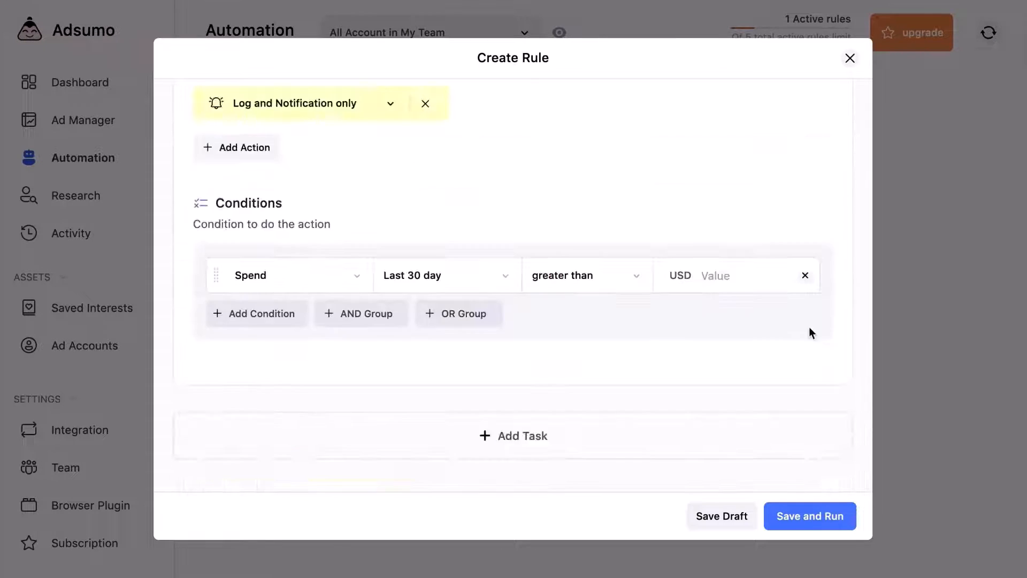
{"action": "scroll", "coordinate": [809, 326], "scroll_direction": "up", "scroll_amount": 6}
{"action": "left_click", "coordinate": [807, 410]}
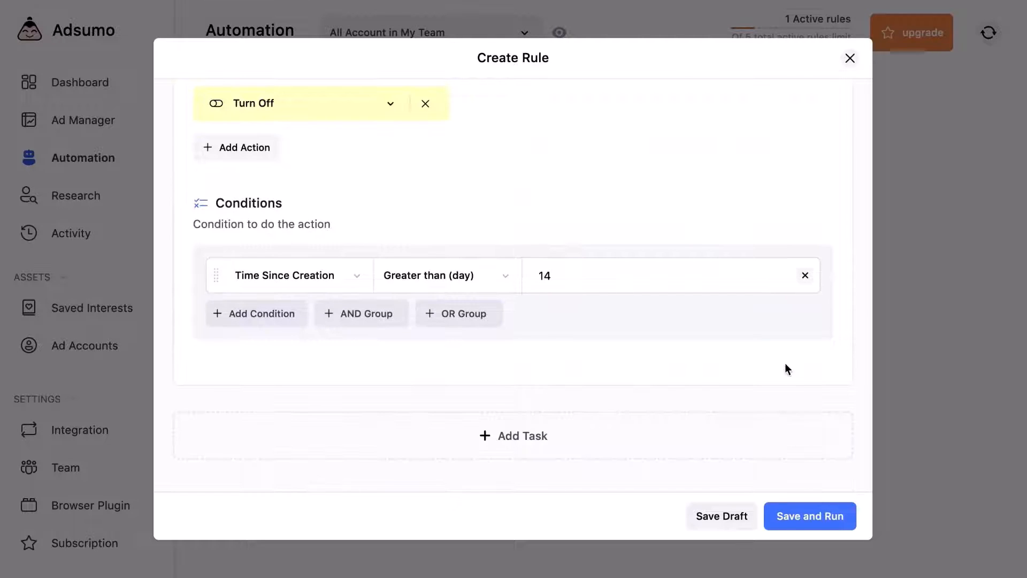
Step: Show the list of campaigns matched by the rule's Active status filter
{"action": "scroll", "coordinate": [559, 287], "scroll_direction": "up", "scroll_amount": 10}
{"action": "scroll", "coordinate": [556, 281], "scroll_direction": "down", "scroll_amount": 4}
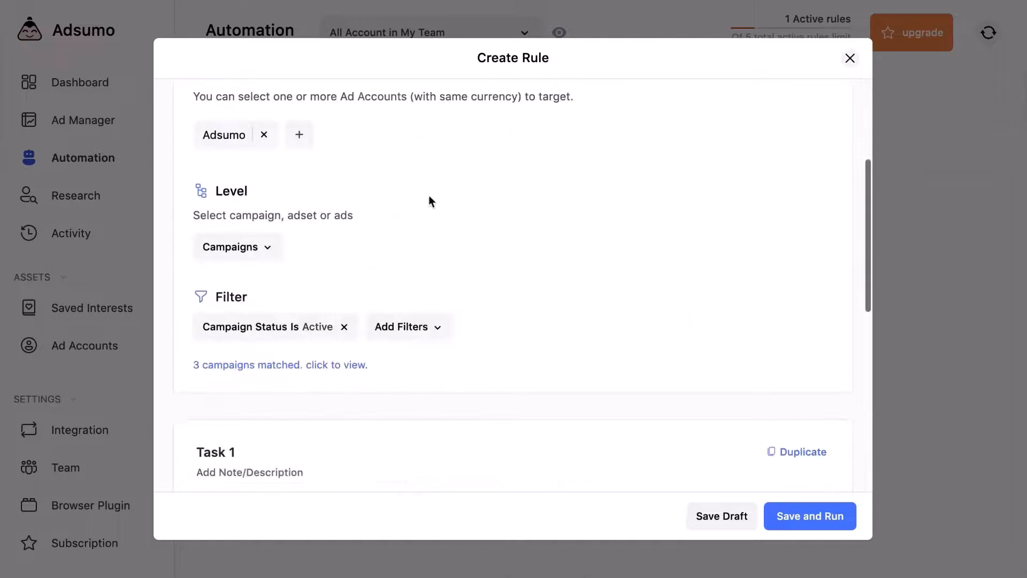
{"action": "left_click", "coordinate": [273, 368]}
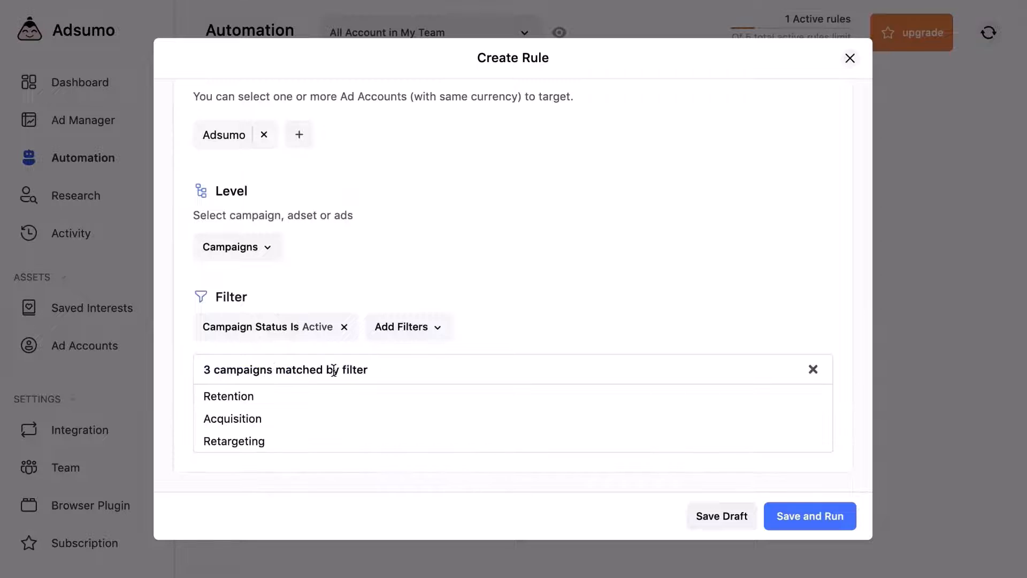
Step: Save and run the rule, and reload the Automation page to refresh the list of rules
{"action": "scroll", "coordinate": [746, 363], "scroll_direction": "down", "scroll_amount": 7}
{"action": "left_click", "coordinate": [800, 509]}
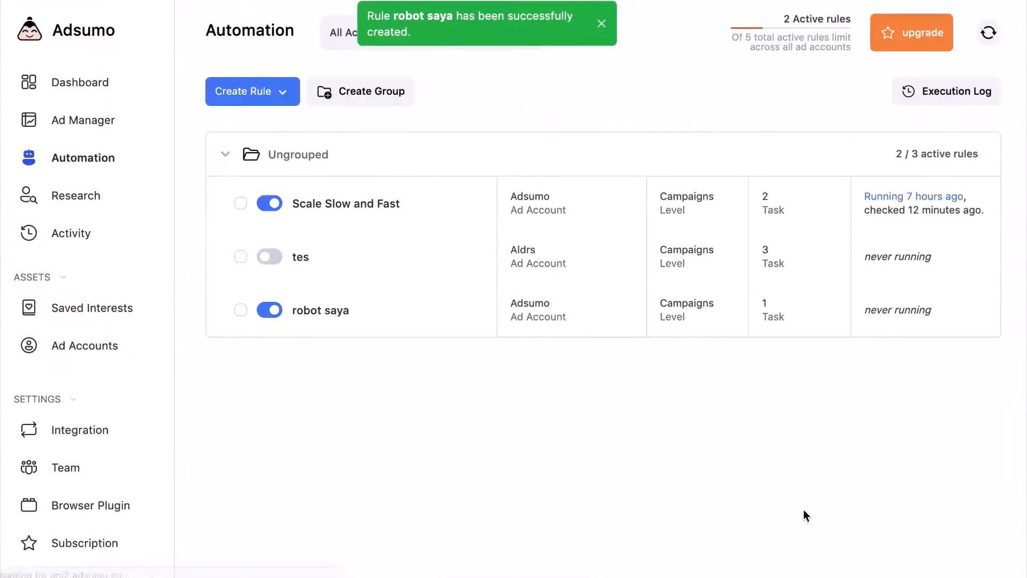
{"action": "right_click", "coordinate": [667, 431]}
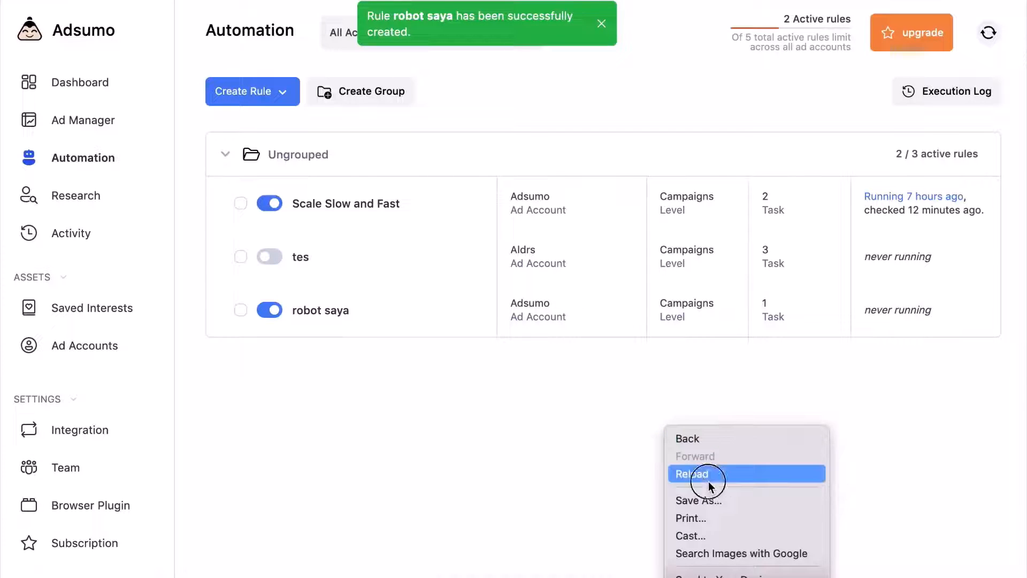
{"action": "left_click", "coordinate": [706, 477]}
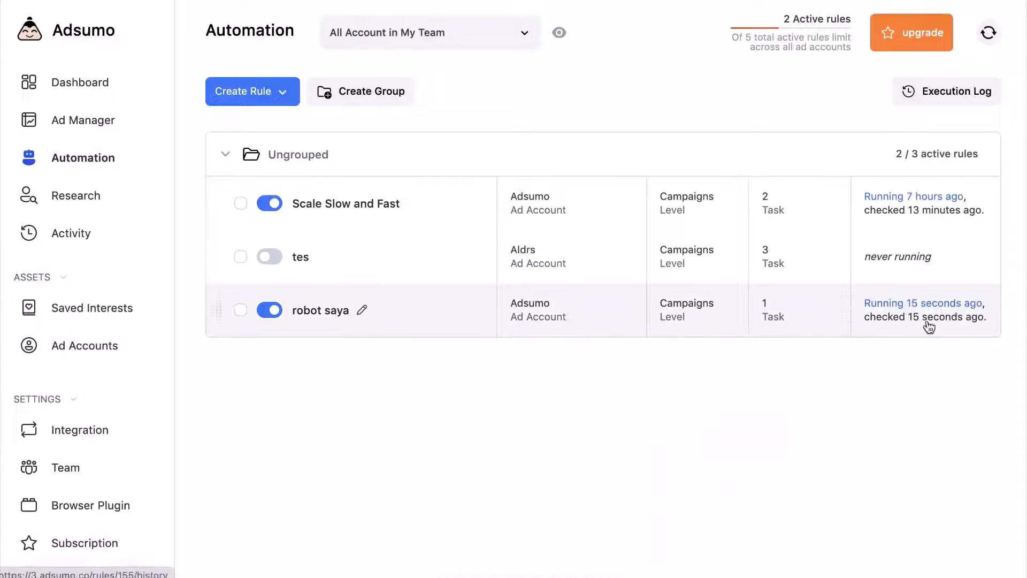
Step: Review the execution log of the rule robot saya and switch that rule off
{"action": "left_click", "coordinate": [951, 312]}
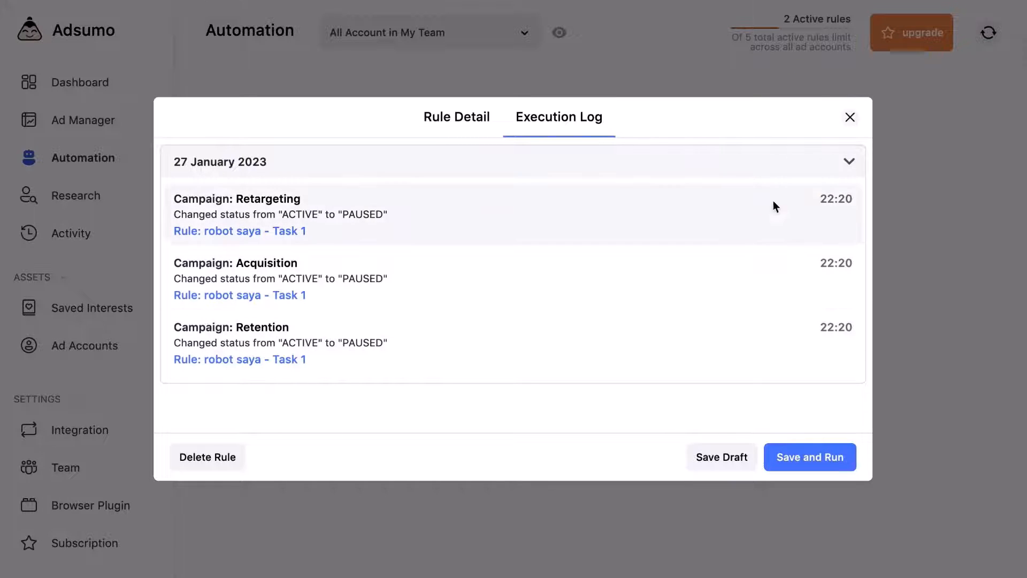
{"action": "left_click", "coordinate": [850, 119]}
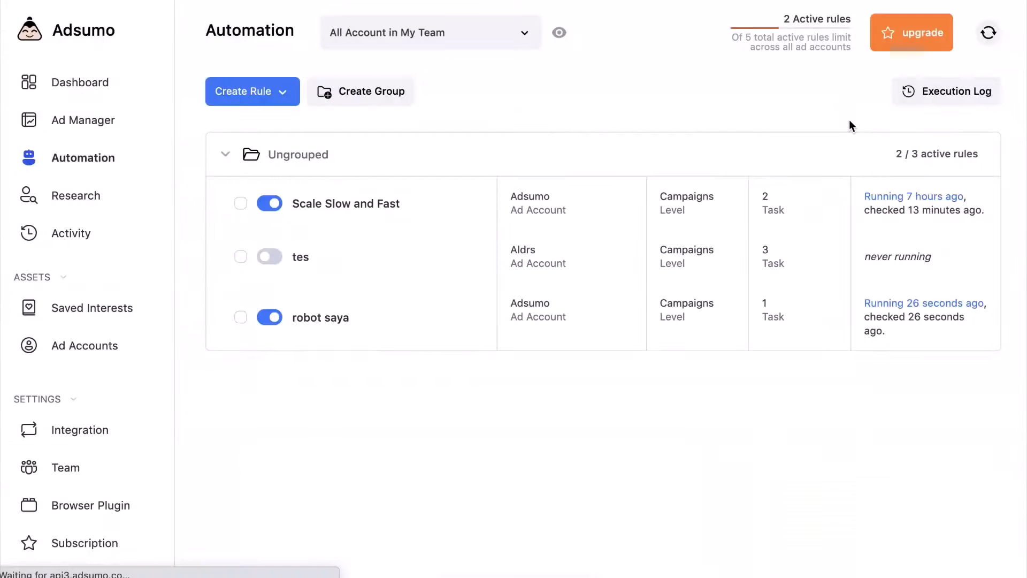
{"action": "left_click", "coordinate": [270, 318]}
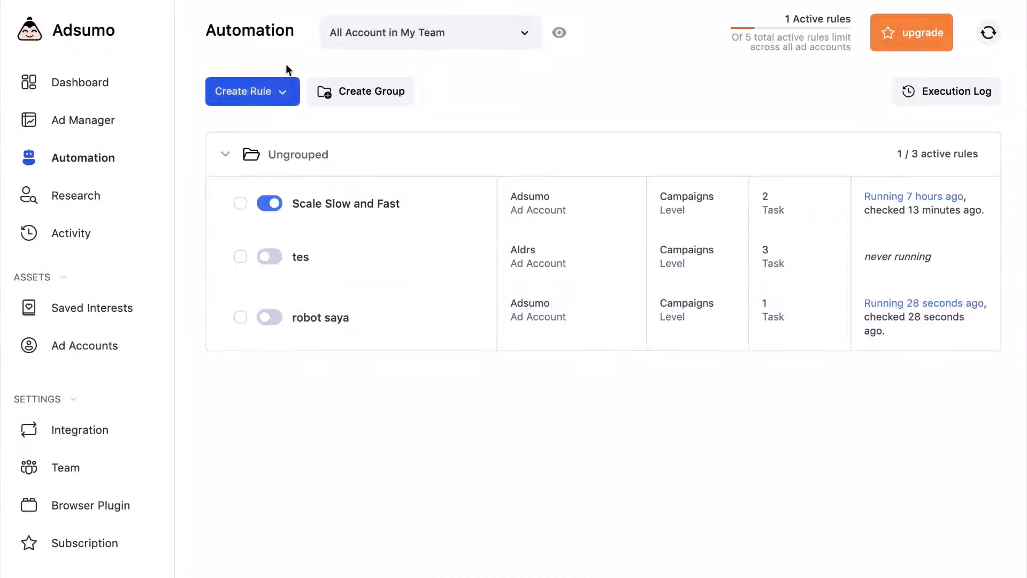
Step: Open the premade strategy templates for a new rule and look through the Pause, Start, Example and Essential categories
{"action": "left_click", "coordinate": [271, 94]}
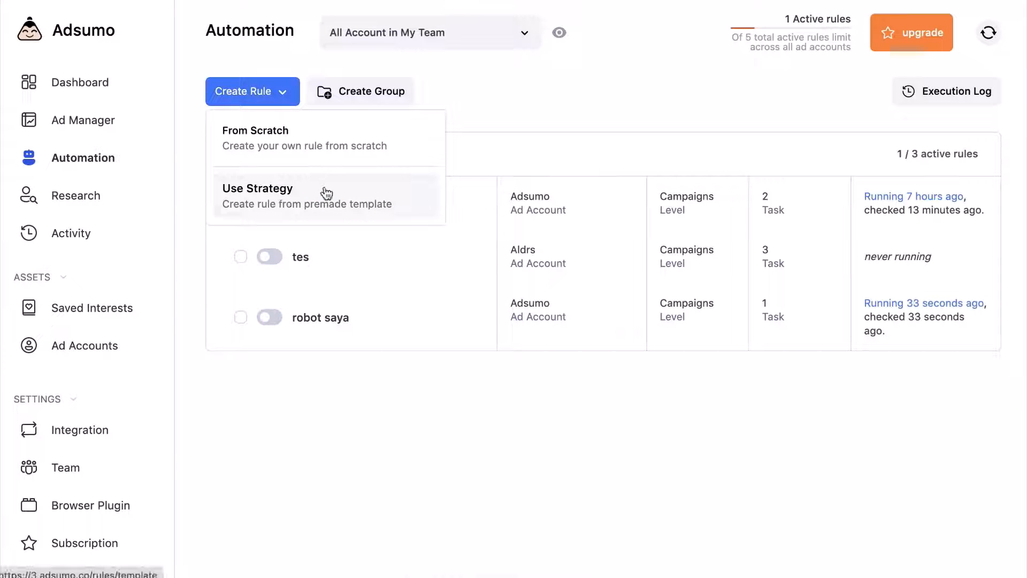
{"action": "left_click", "coordinate": [354, 195]}
{"action": "scroll", "coordinate": [472, 251], "scroll_direction": "down", "scroll_amount": 4}
{"action": "scroll", "coordinate": [474, 251], "scroll_direction": "down", "scroll_amount": 12}
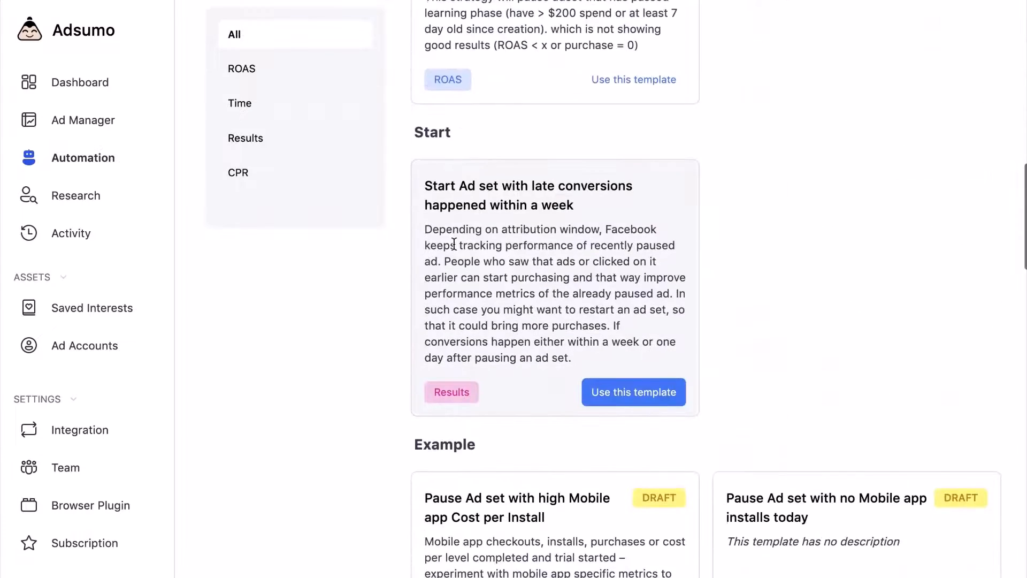
{"action": "scroll", "coordinate": [456, 241], "scroll_direction": "down", "scroll_amount": 2}
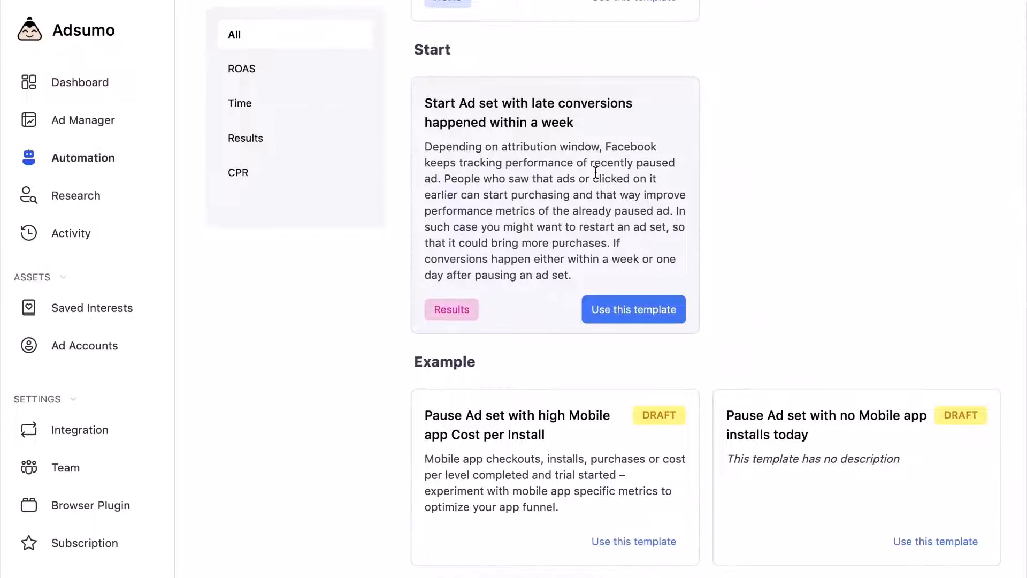
{"action": "scroll", "coordinate": [595, 173], "scroll_direction": "down", "scroll_amount": 2}
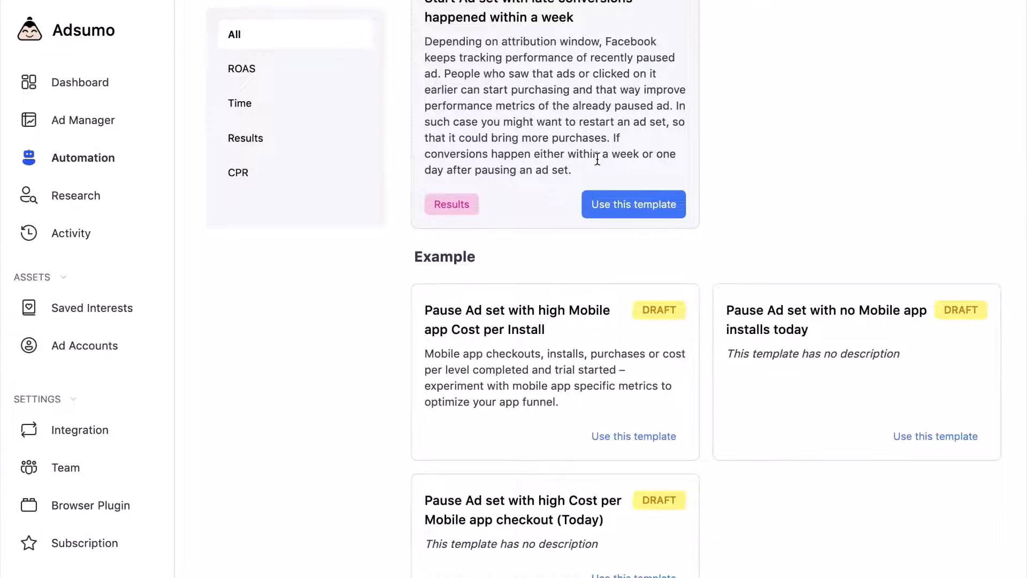
{"action": "scroll", "coordinate": [599, 166], "scroll_direction": "down", "scroll_amount": 4}
{"action": "scroll", "coordinate": [599, 167], "scroll_direction": "down", "scroll_amount": 2}
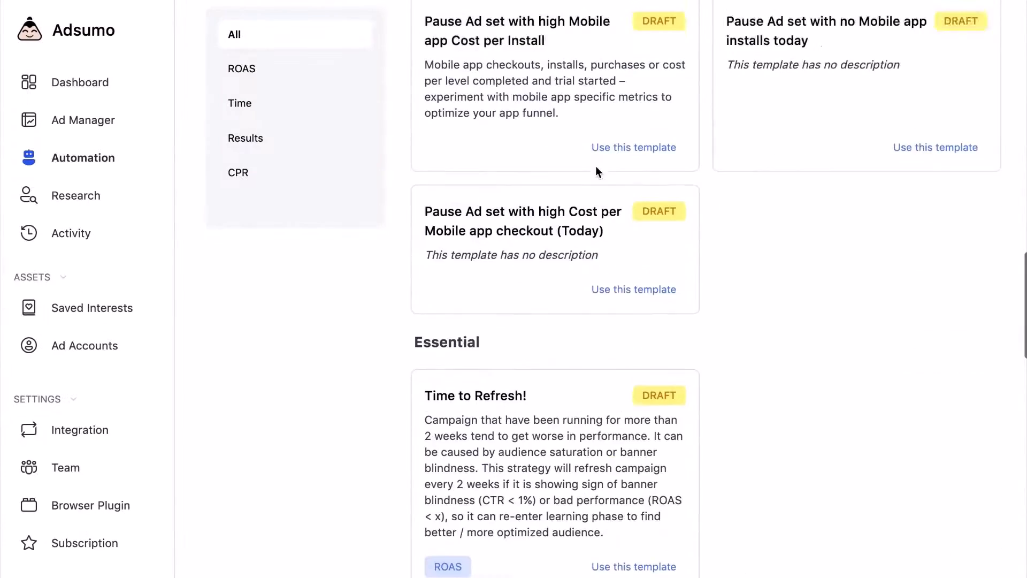
{"action": "scroll", "coordinate": [596, 169], "scroll_direction": "up", "scroll_amount": 12}
{"action": "scroll", "coordinate": [594, 171], "scroll_direction": "up", "scroll_amount": 10}
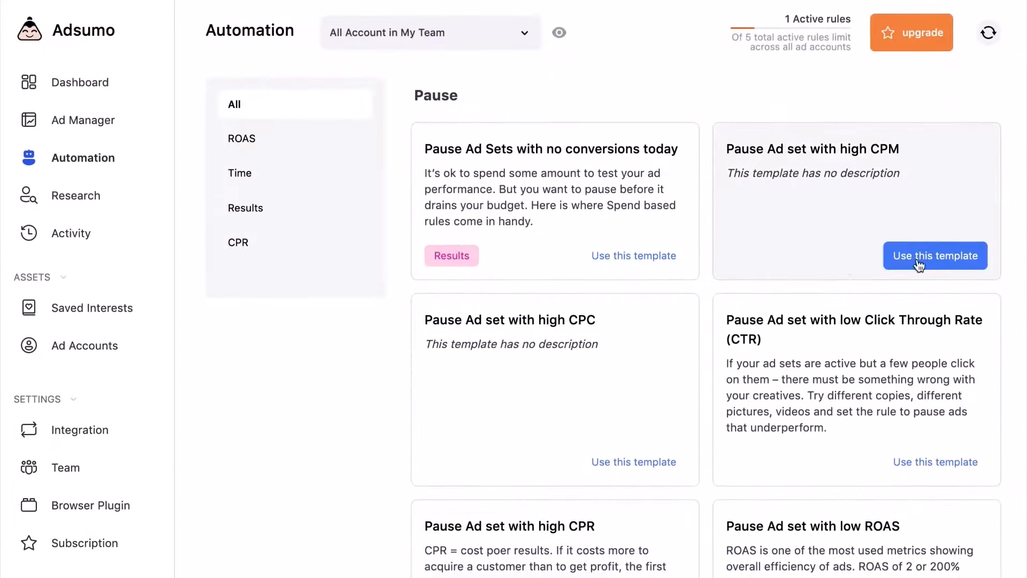
Step: Preview the templates for pausing ad sets with high CPM and with no conversions today, including the latter's action and conditions
{"action": "left_click", "coordinate": [927, 259]}
{"action": "left_click", "coordinate": [846, 58]}
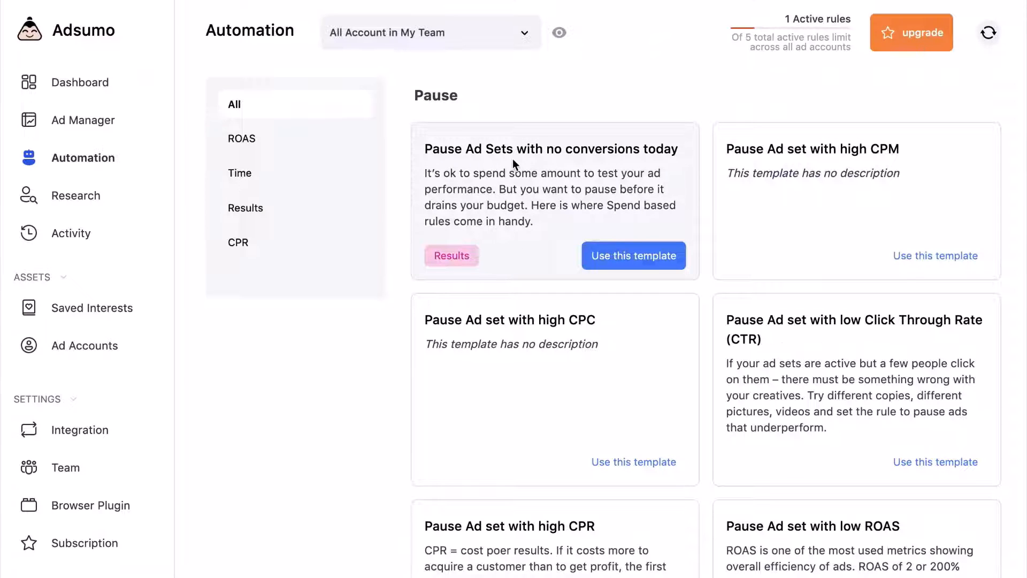
{"action": "left_click", "coordinate": [644, 256]}
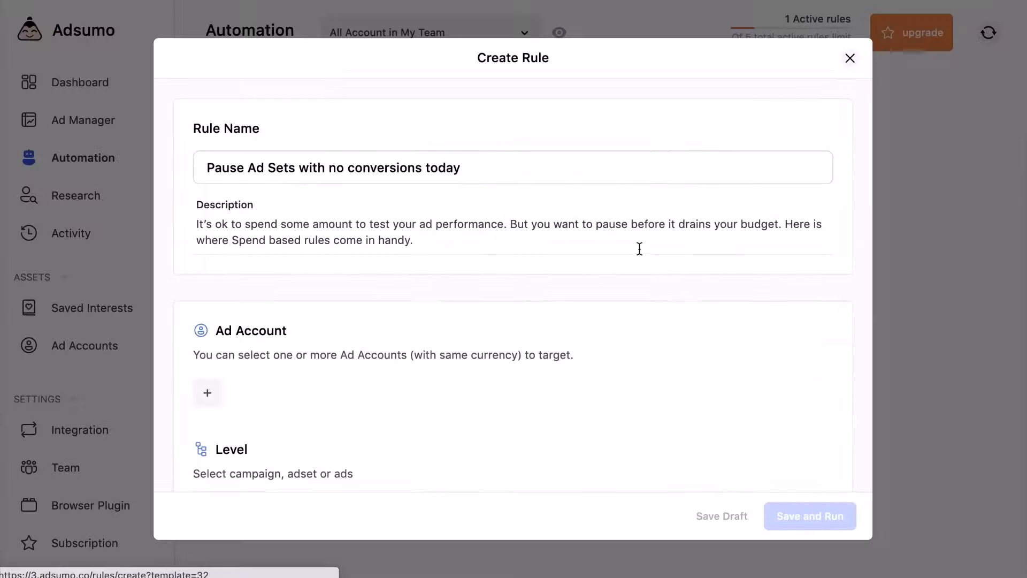
{"action": "scroll", "coordinate": [637, 249], "scroll_direction": "down", "scroll_amount": 10}
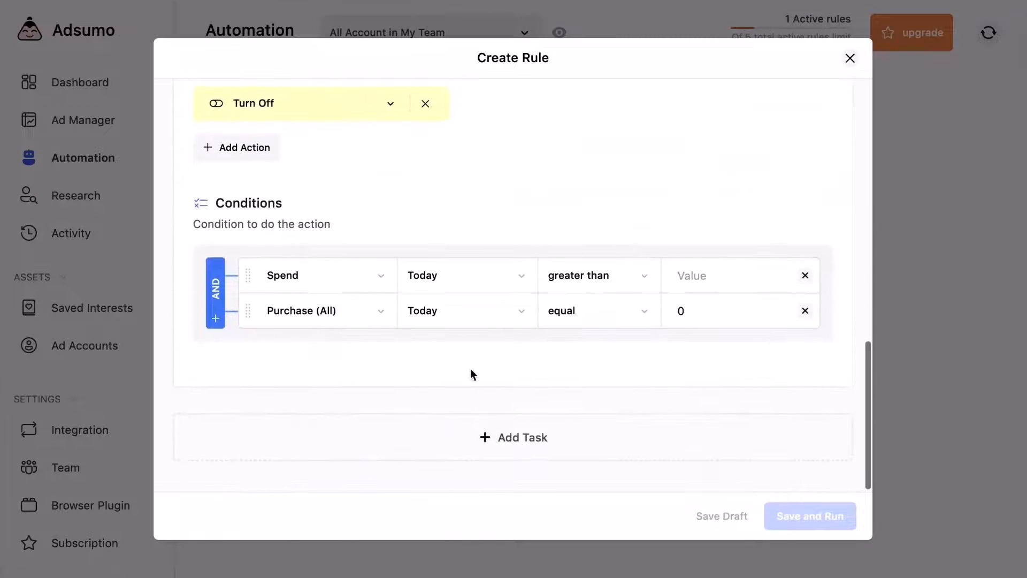
{"action": "left_click", "coordinate": [850, 58]}
Step: Try the low Click Through Rate template with its CTR condition value set to 2, and close it without saving
{"action": "scroll", "coordinate": [824, 112], "scroll_direction": "down", "scroll_amount": 2}
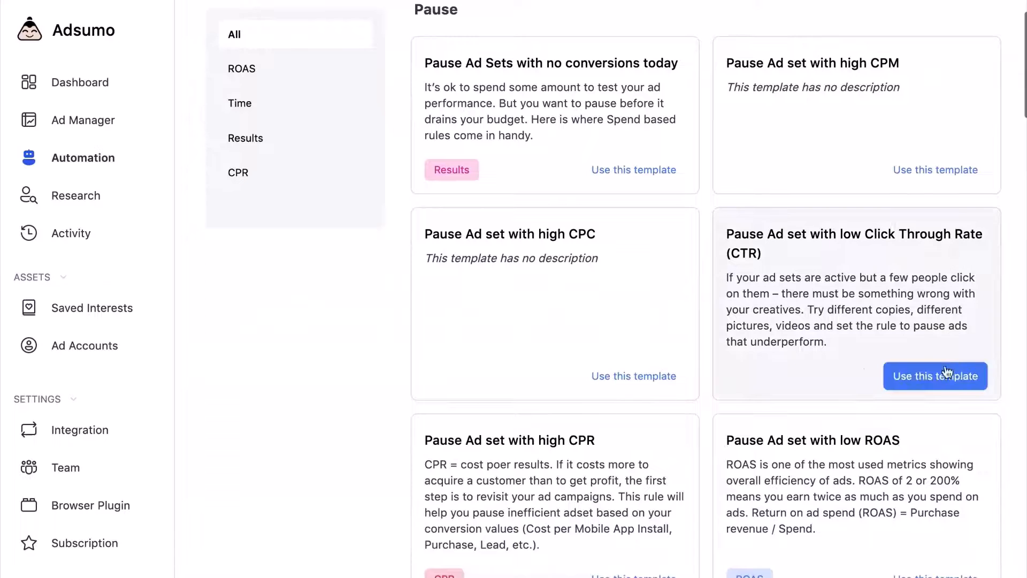
{"action": "left_click", "coordinate": [902, 369]}
{"action": "scroll", "coordinate": [598, 262], "scroll_direction": "down", "scroll_amount": 8}
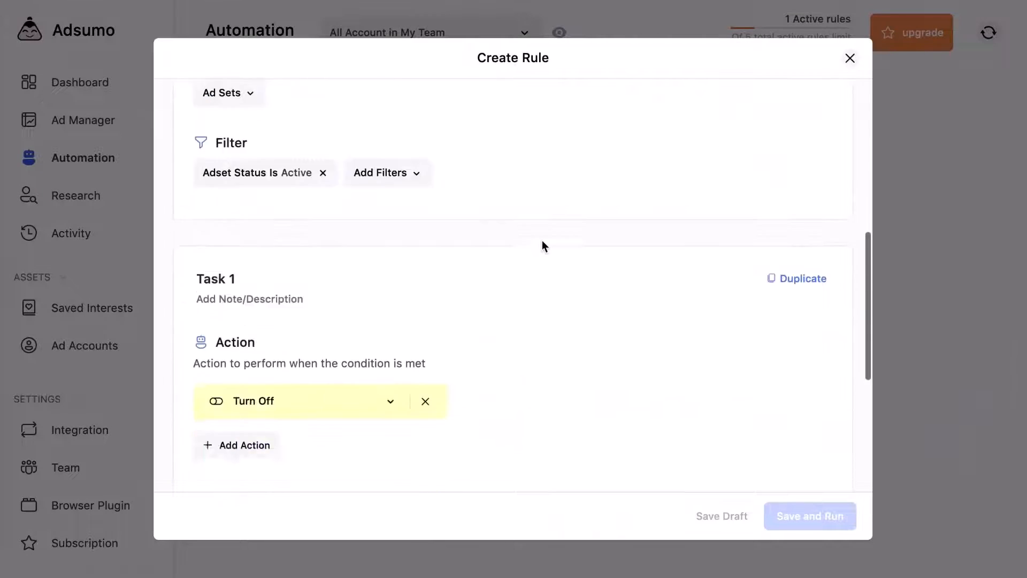
{"action": "scroll", "coordinate": [543, 246], "scroll_direction": "down", "scroll_amount": 5}
{"action": "left_click", "coordinate": [709, 327]}
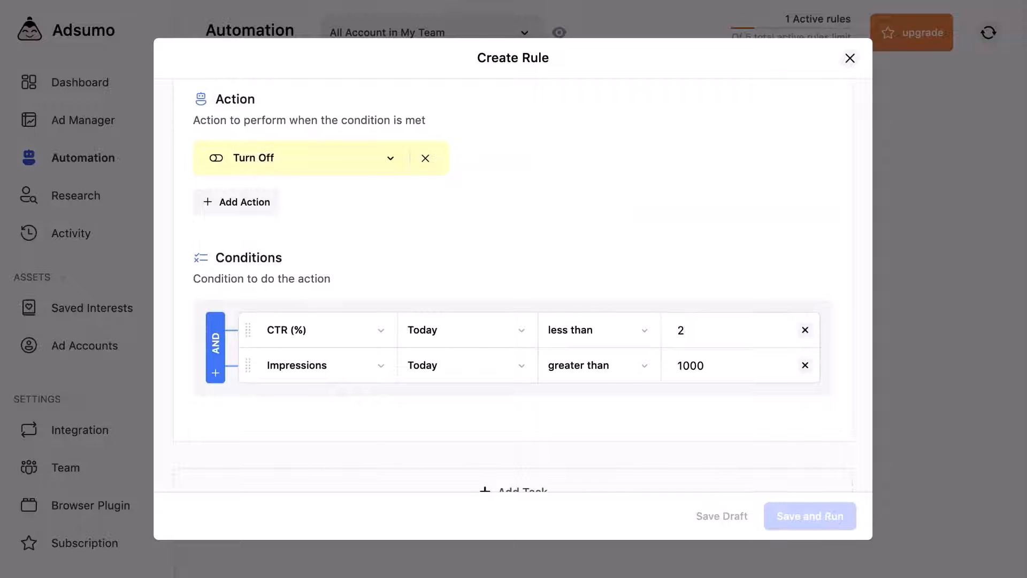
{"action": "type", "text": "2"}
{"action": "left_click", "coordinate": [850, 58]}
Step: Open the Scale Slow and Fast template and examine the action settings of its 50% budget increase task
{"action": "scroll", "coordinate": [807, 150], "scroll_direction": "down", "scroll_amount": 6}
{"action": "scroll", "coordinate": [807, 150], "scroll_direction": "down", "scroll_amount": 15}
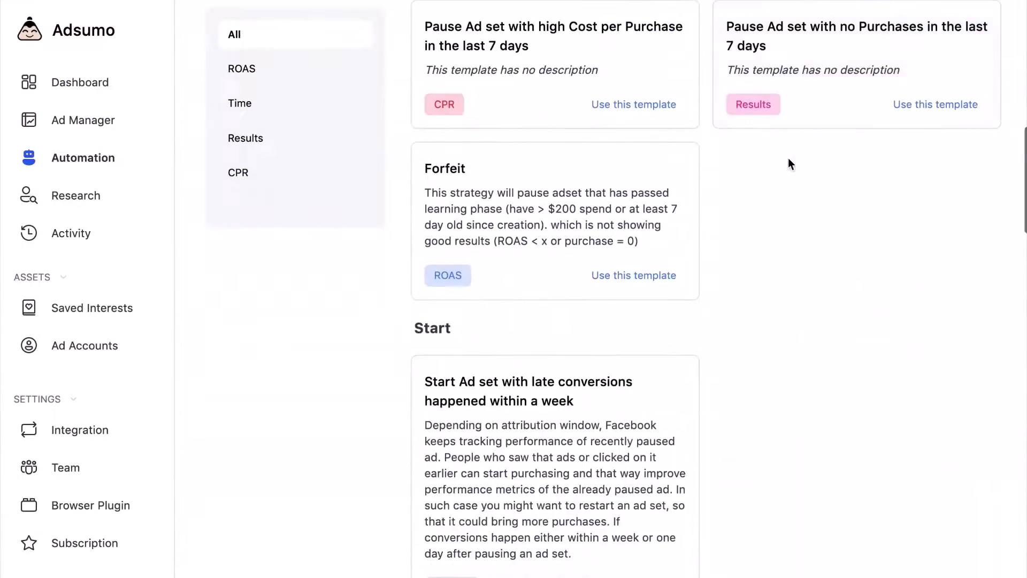
{"action": "scroll", "coordinate": [778, 157], "scroll_direction": "down", "scroll_amount": 14}
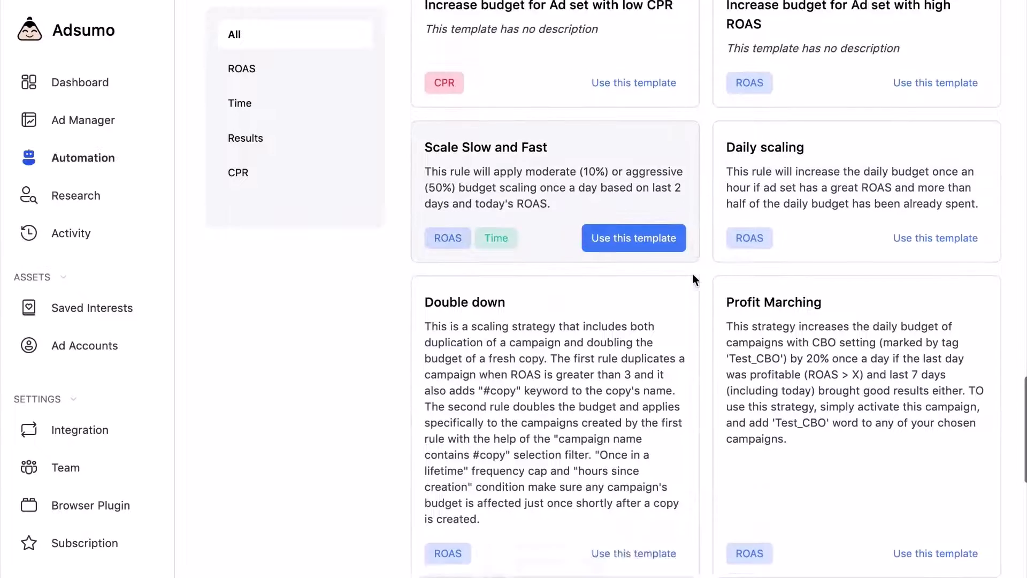
{"action": "scroll", "coordinate": [642, 270], "scroll_direction": "down", "scroll_amount": 1}
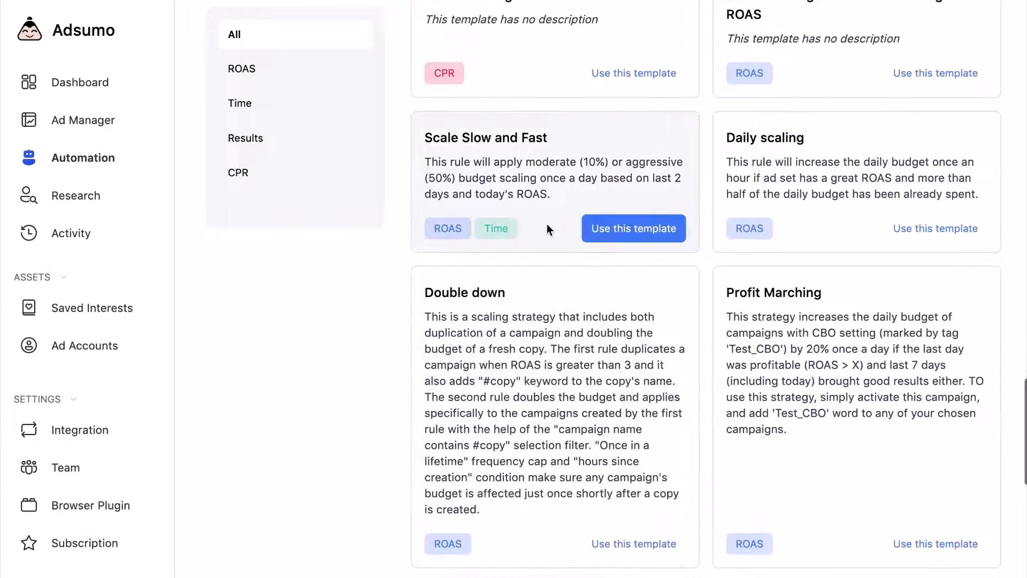
{"action": "left_click", "coordinate": [648, 239]}
{"action": "scroll", "coordinate": [644, 233], "scroll_direction": "down", "scroll_amount": 12}
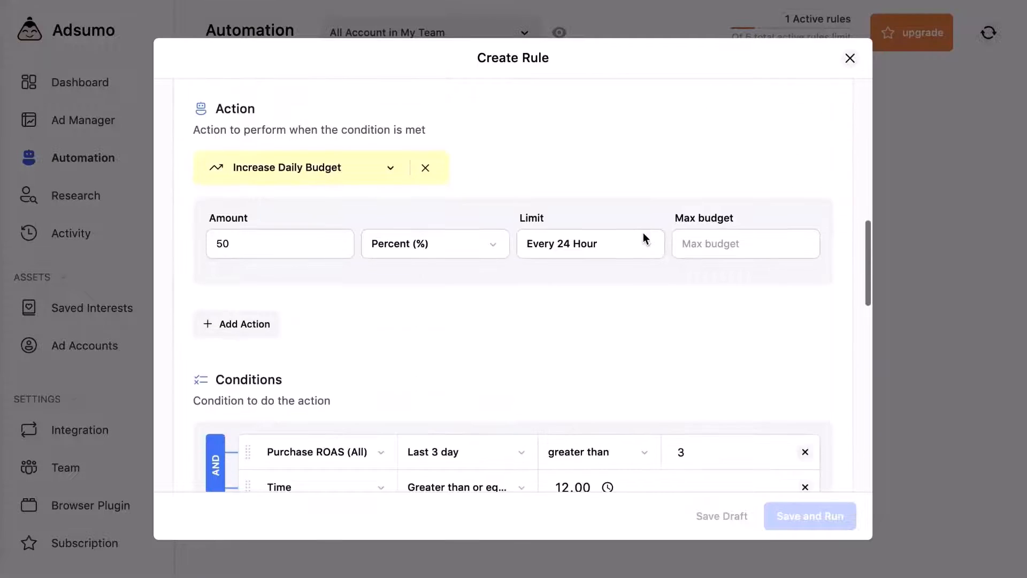
{"action": "scroll", "coordinate": [353, 264], "scroll_direction": "up", "scroll_amount": 3}
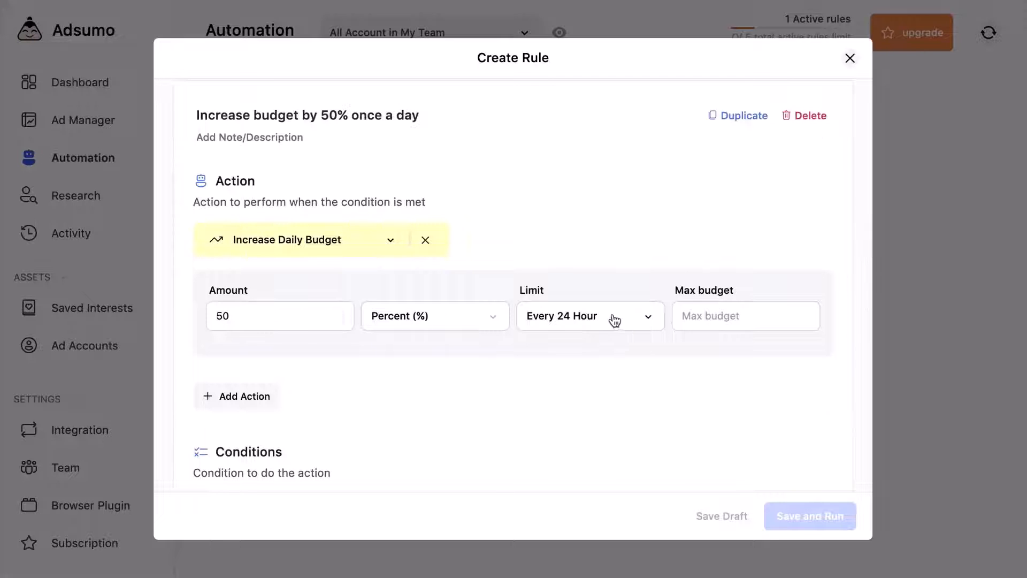
Step: Examine the template's 10% budget increase task, description and the conditions of both tasks, and close it without saving
{"action": "scroll", "coordinate": [612, 312], "scroll_direction": "down", "scroll_amount": 15}
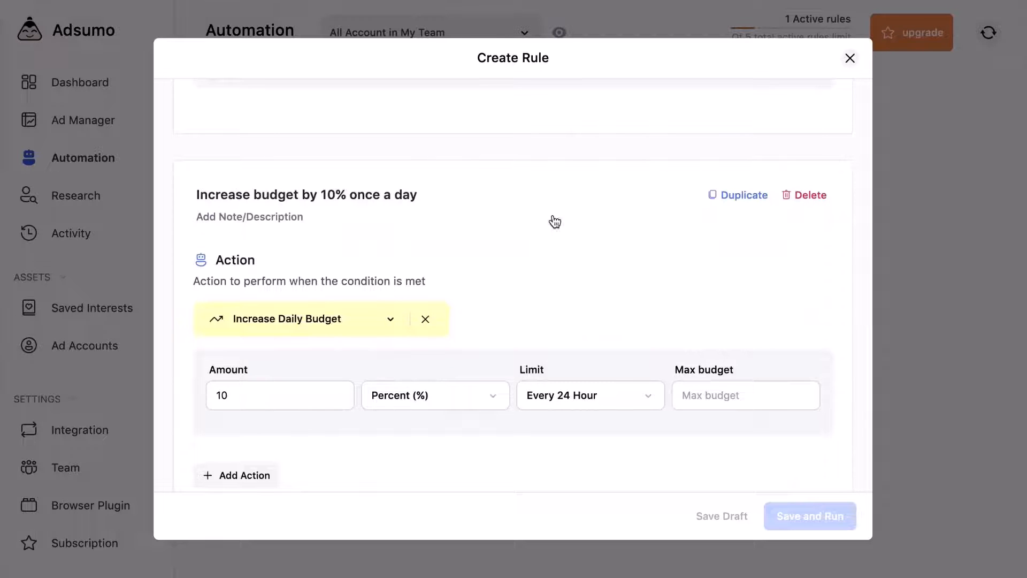
{"action": "scroll", "coordinate": [589, 278], "scroll_direction": "down", "scroll_amount": 8}
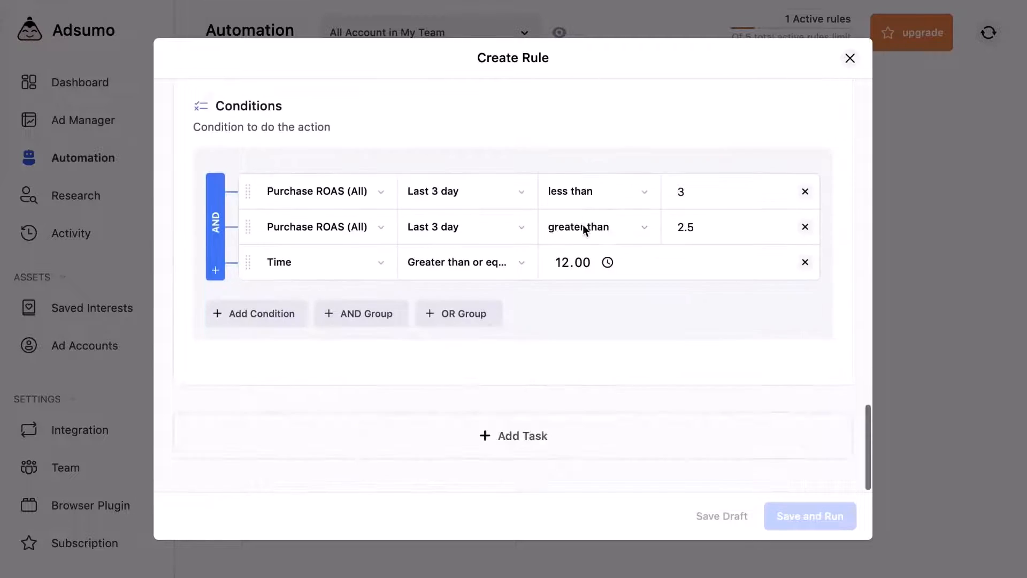
{"action": "scroll", "coordinate": [496, 223], "scroll_direction": "up", "scroll_amount": 15}
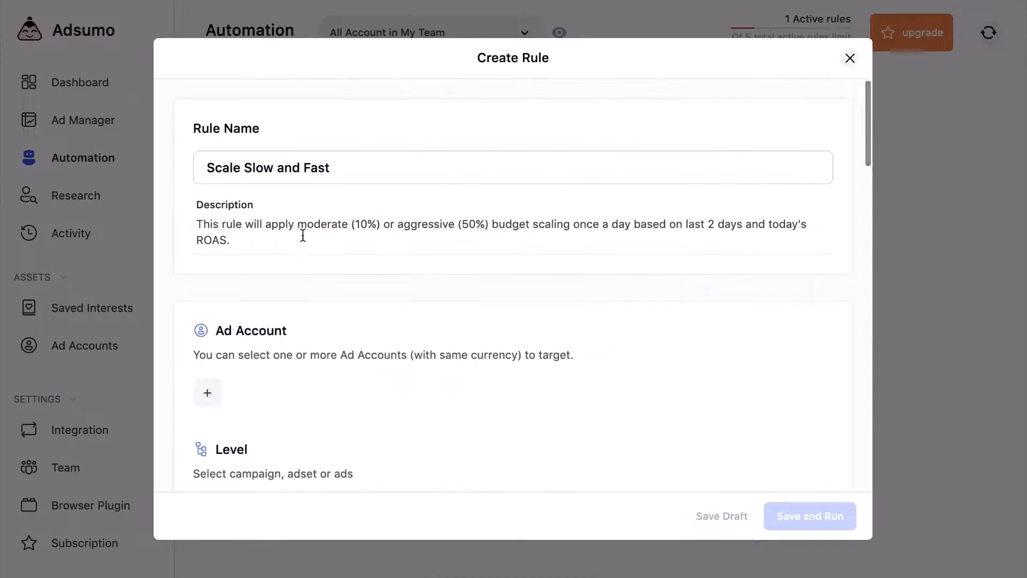
{"action": "scroll", "coordinate": [321, 238], "scroll_direction": "down", "scroll_amount": 10}
{"action": "scroll", "coordinate": [407, 299], "scroll_direction": "down", "scroll_amount": 3}
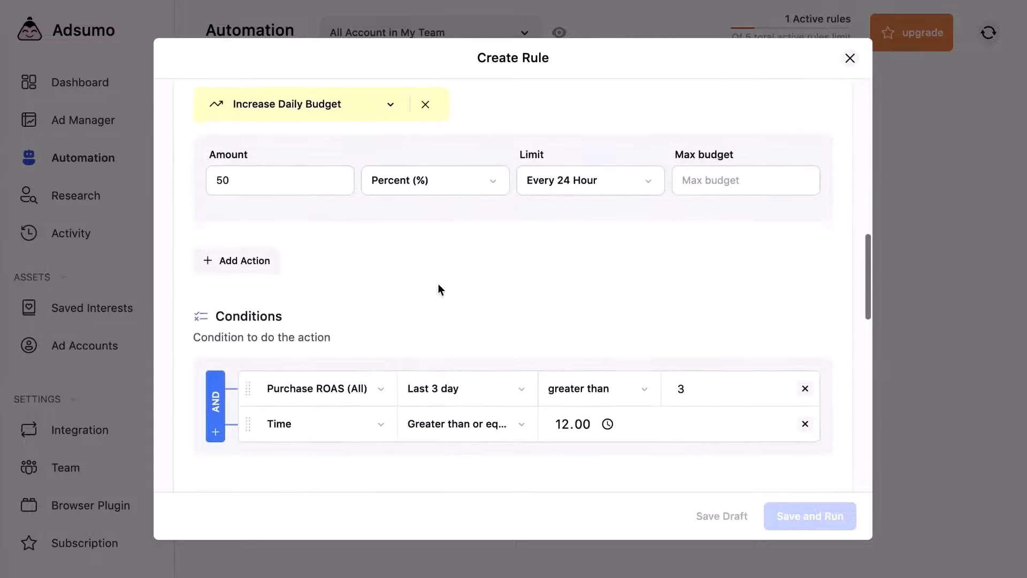
{"action": "scroll", "coordinate": [348, 313], "scroll_direction": "down", "scroll_amount": 3}
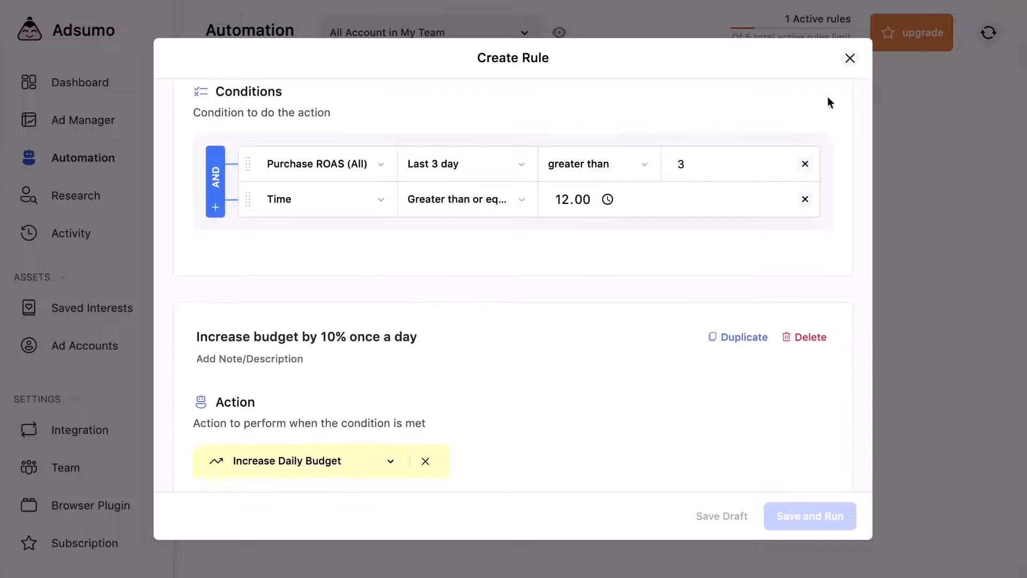
{"action": "left_click", "coordinate": [851, 60]}
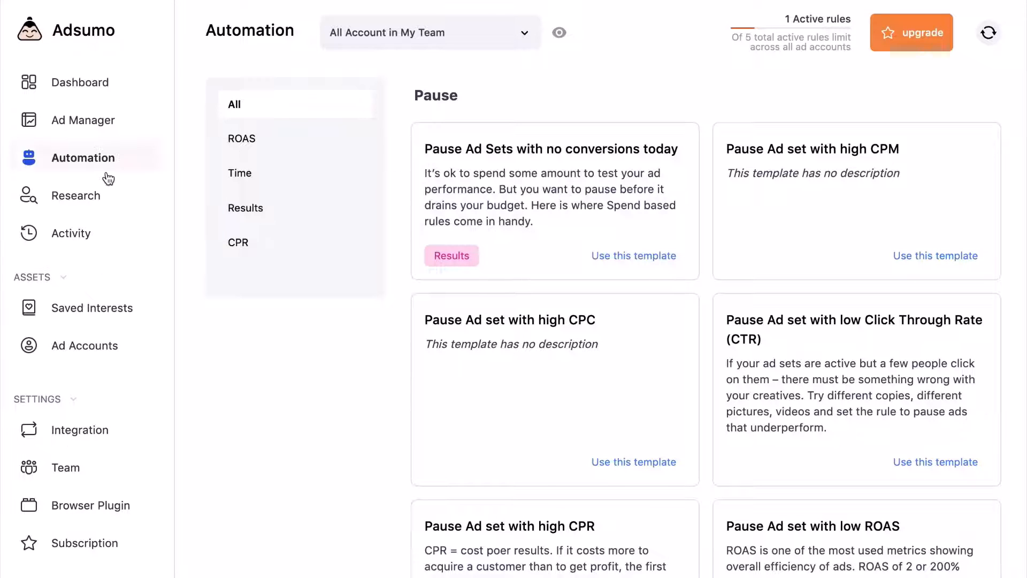
Step: Go to Research and search the interests for "cosmetics"
{"action": "left_click", "coordinate": [103, 198]}
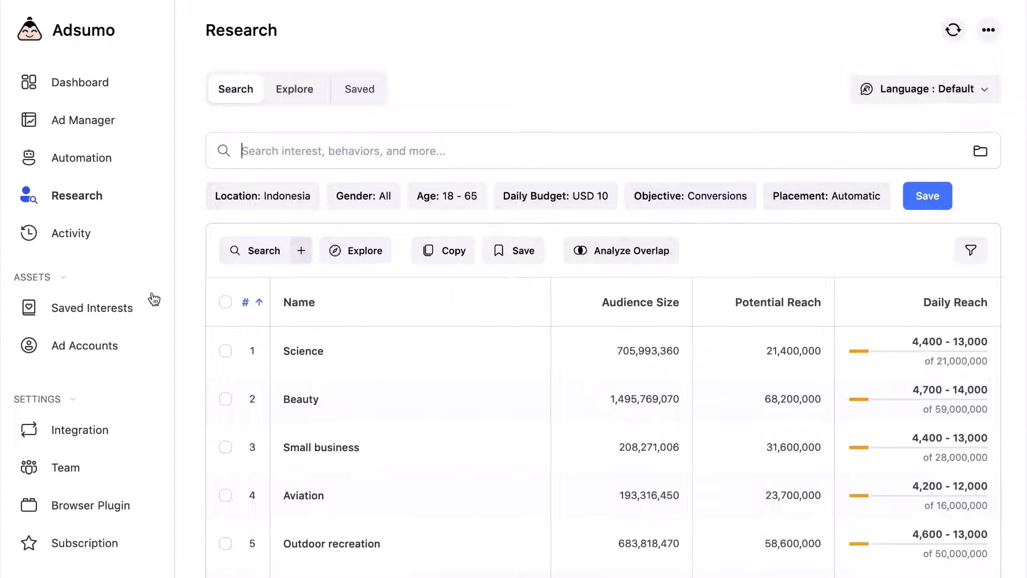
{"action": "type", "text": "cos"}
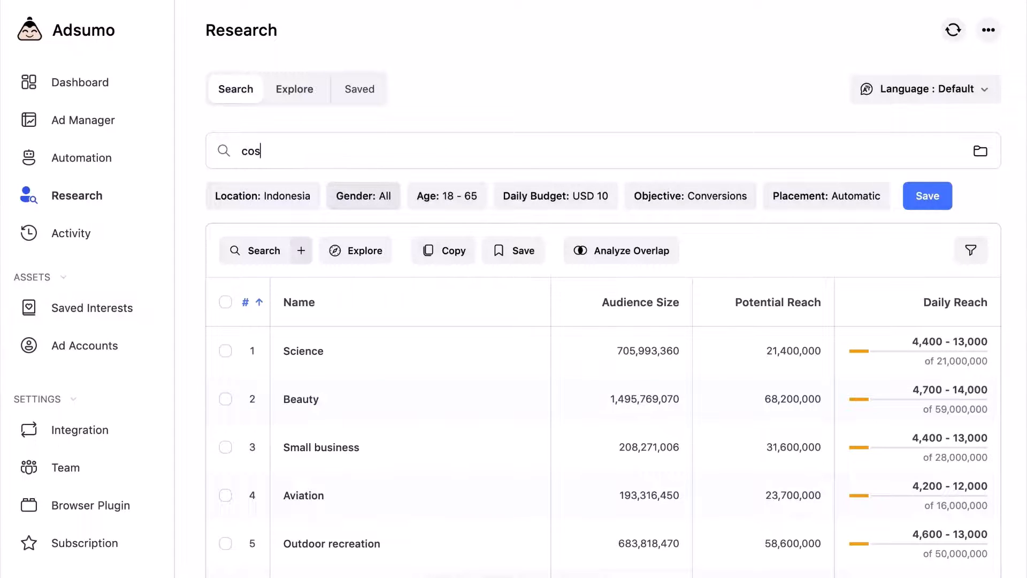
{"action": "type", "text": "metics"}
{"action": "key", "text": "Return"}
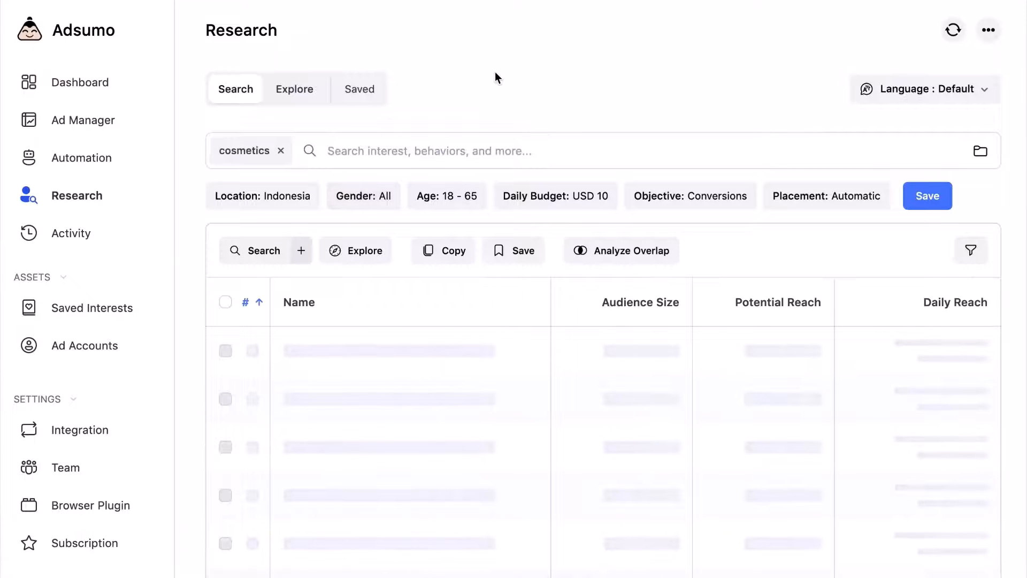
Step: Select the interests Cosmetics (personal care), MAC Cosmetics and NARS Cosmetics, and explore interests related to them
{"action": "left_click", "coordinate": [435, 365]}
{"action": "left_click", "coordinate": [451, 396]}
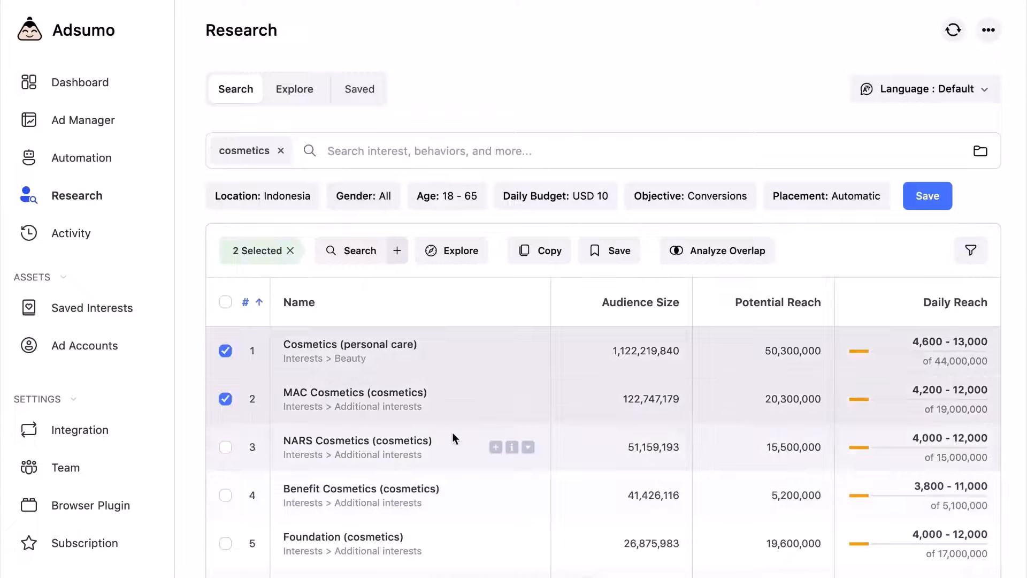
{"action": "left_click", "coordinate": [453, 443]}
{"action": "left_click", "coordinate": [454, 252]}
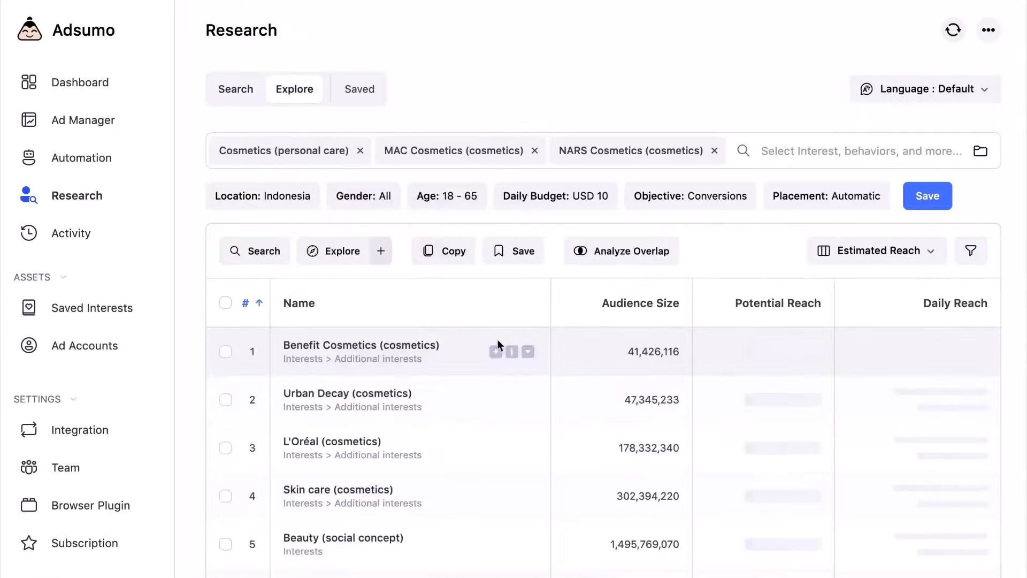
Step: Select the interests Benefit Cosmetics, Urban Decay, L'Oréal and Skin care, and examine their audience overlap analysis
{"action": "left_click", "coordinate": [449, 361]}
{"action": "left_click", "coordinate": [447, 402]}
{"action": "left_click", "coordinate": [447, 446]}
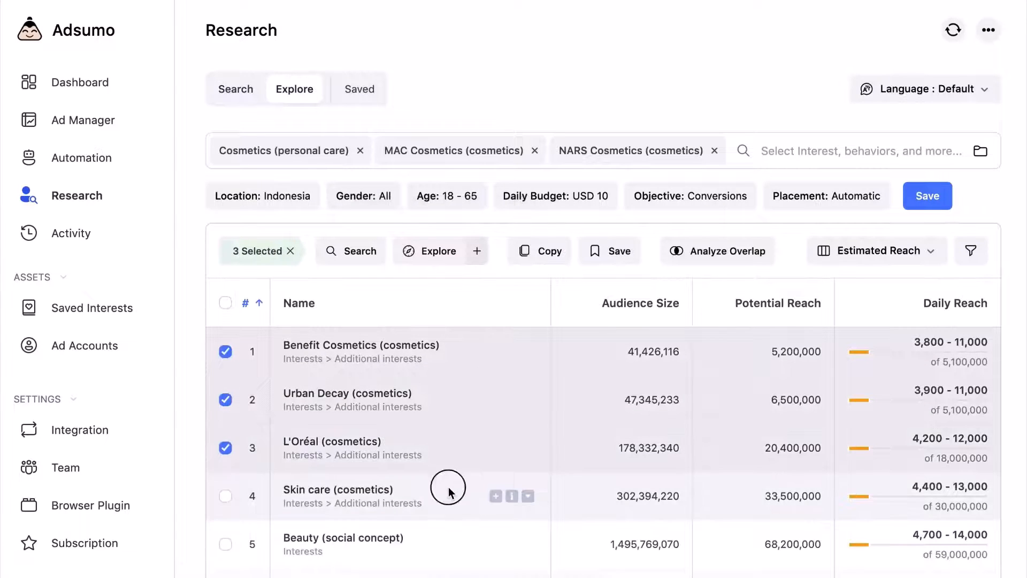
{"action": "left_click", "coordinate": [449, 489]}
{"action": "left_click", "coordinate": [709, 258]}
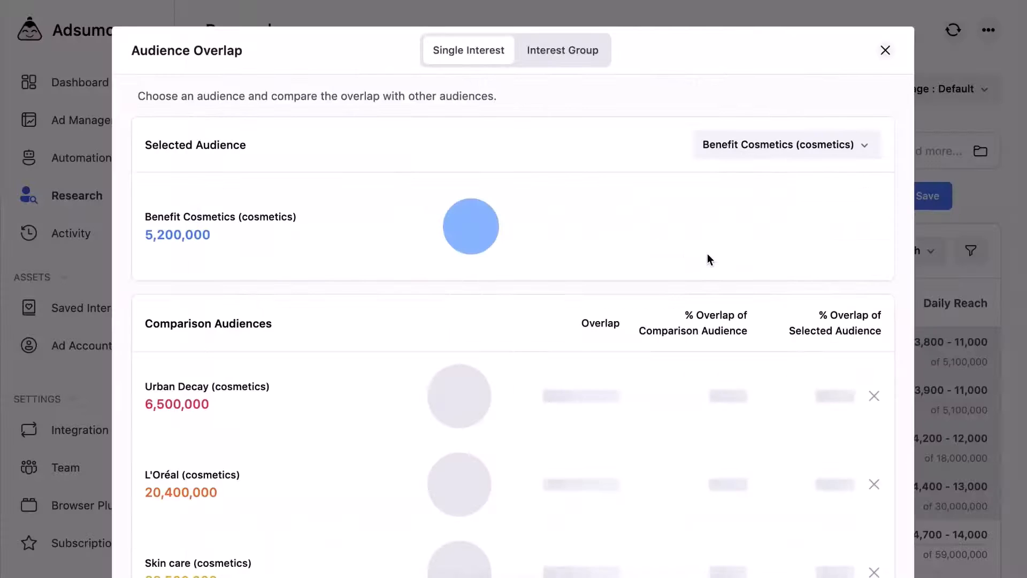
{"action": "scroll", "coordinate": [537, 356], "scroll_direction": "down", "scroll_amount": 3}
{"action": "scroll", "coordinate": [537, 355], "scroll_direction": "up", "scroll_amount": 3}
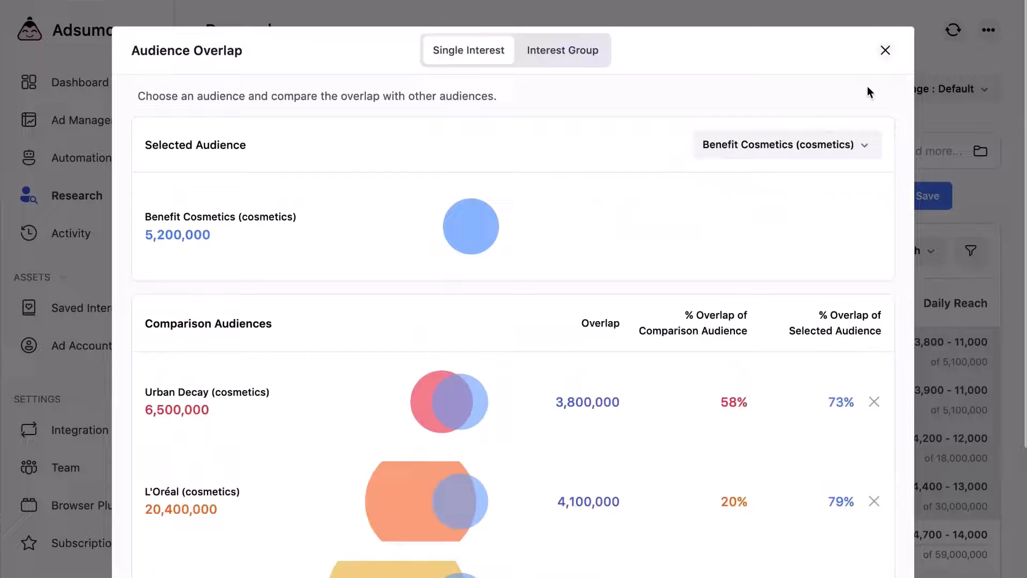
{"action": "left_click", "coordinate": [886, 50]}
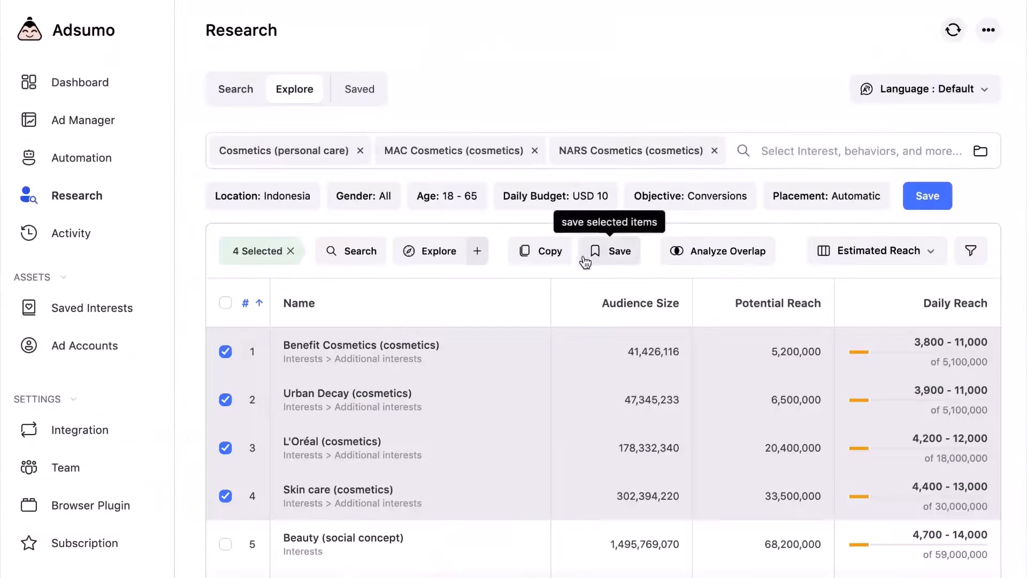
Step: View the folders available for saving the four selected interests, close them without saving and clear the selection
{"action": "left_click", "coordinate": [606, 251]}
{"action": "left_click", "coordinate": [624, 210]}
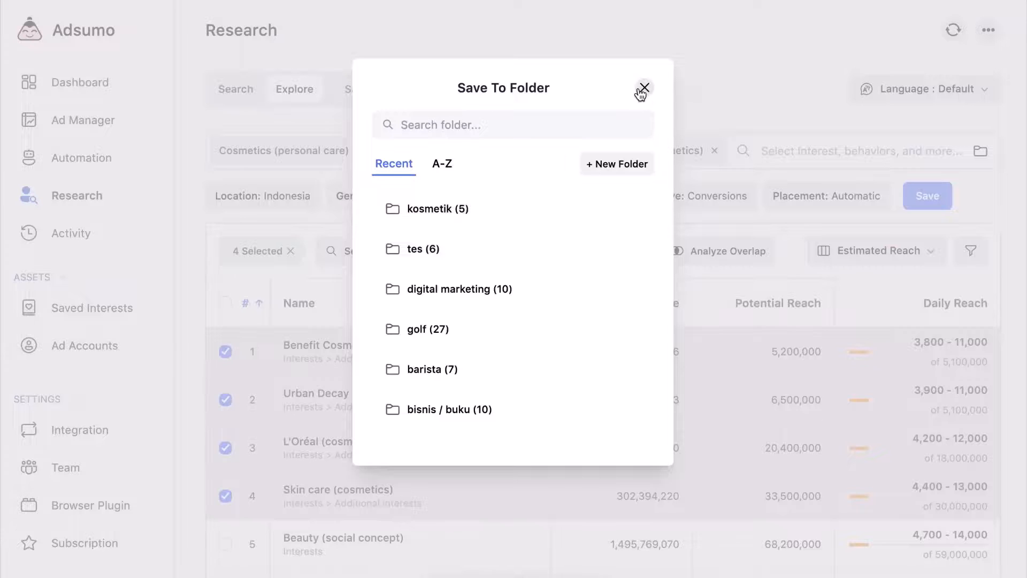
{"action": "left_click", "coordinate": [641, 88]}
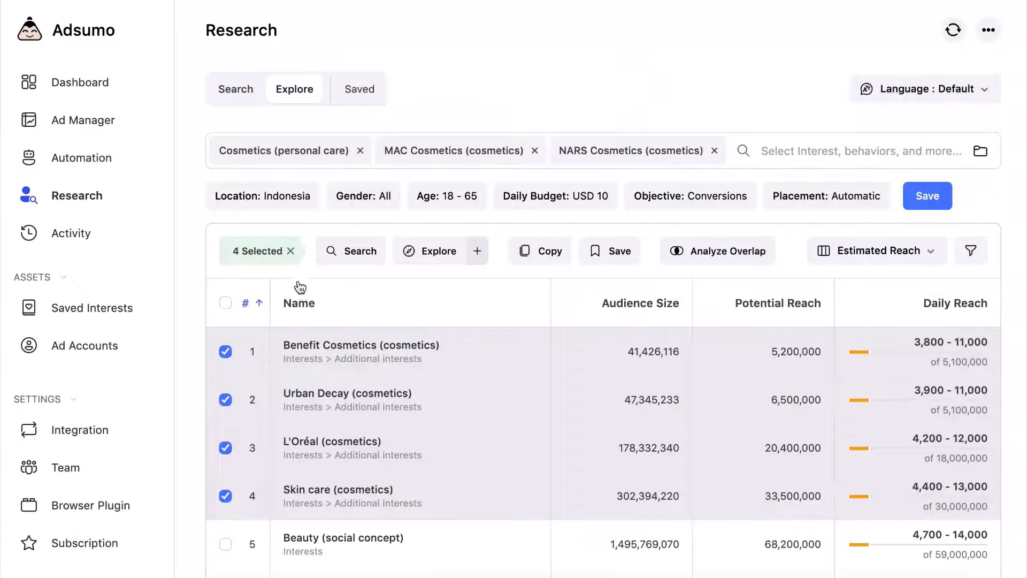
{"action": "left_click", "coordinate": [291, 251]}
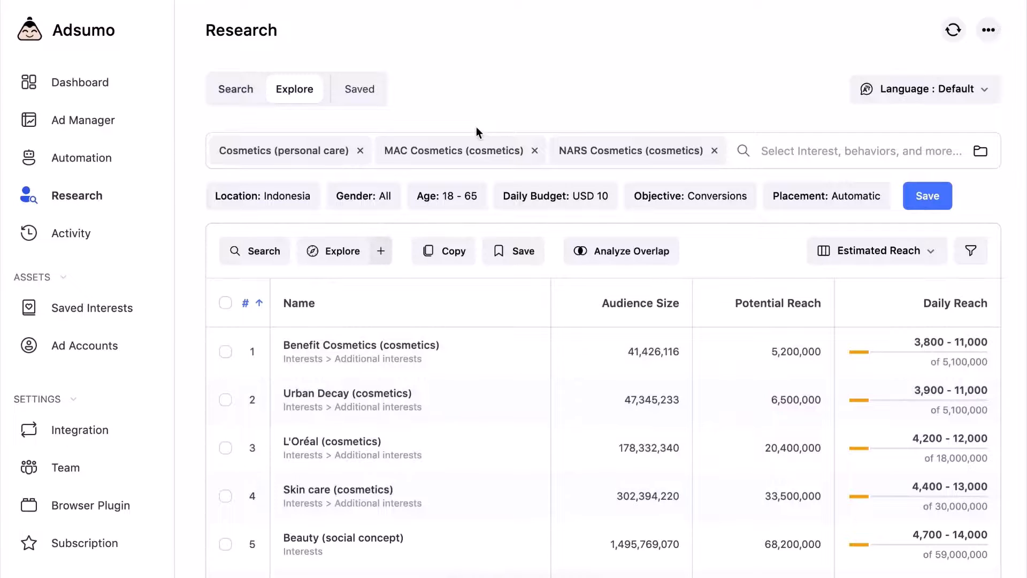
{"action": "scroll", "coordinate": [283, 208], "scroll_direction": "down", "scroll_amount": 3}
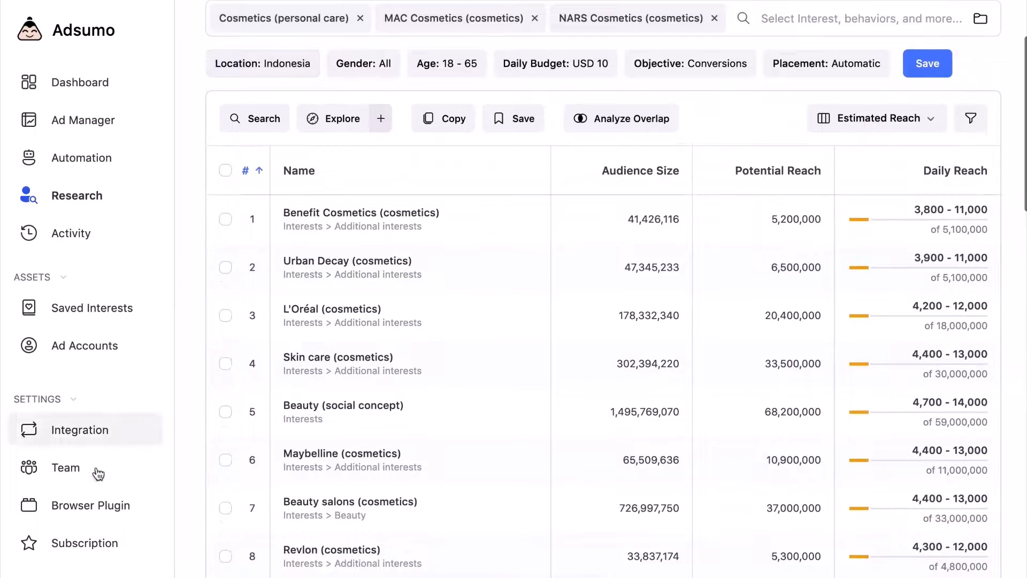
Step: Examine the member invitation form in the Team settings, close it without inviting anyone and return to the Dashboard
{"action": "left_click", "coordinate": [101, 471]}
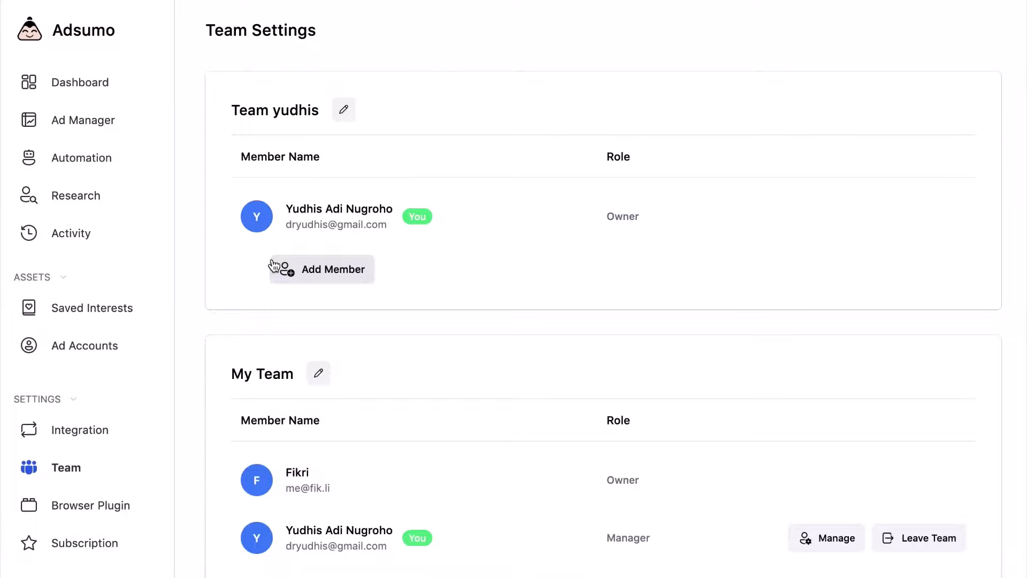
{"action": "left_click", "coordinate": [312, 271]}
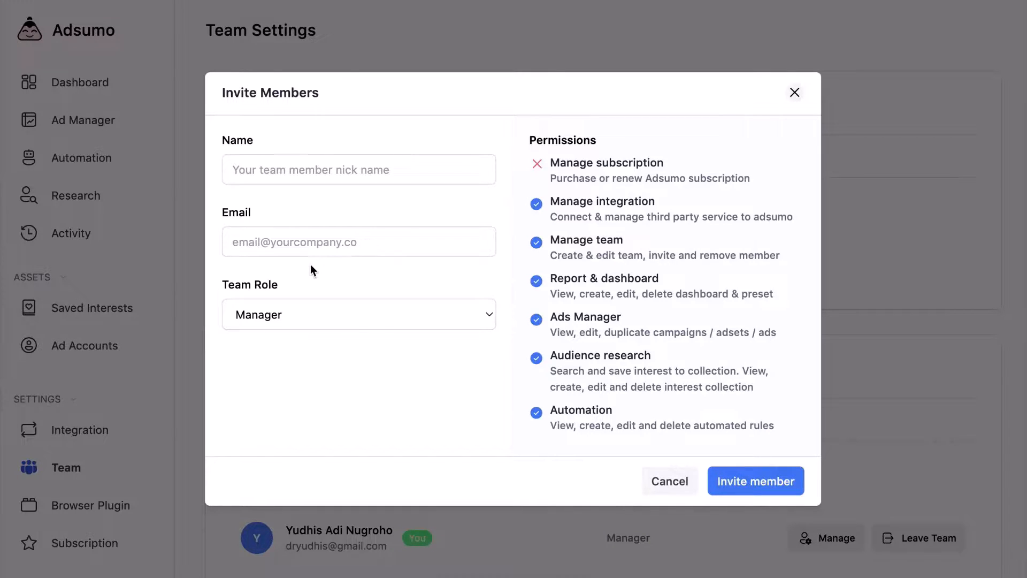
{"action": "left_click", "coordinate": [794, 93]}
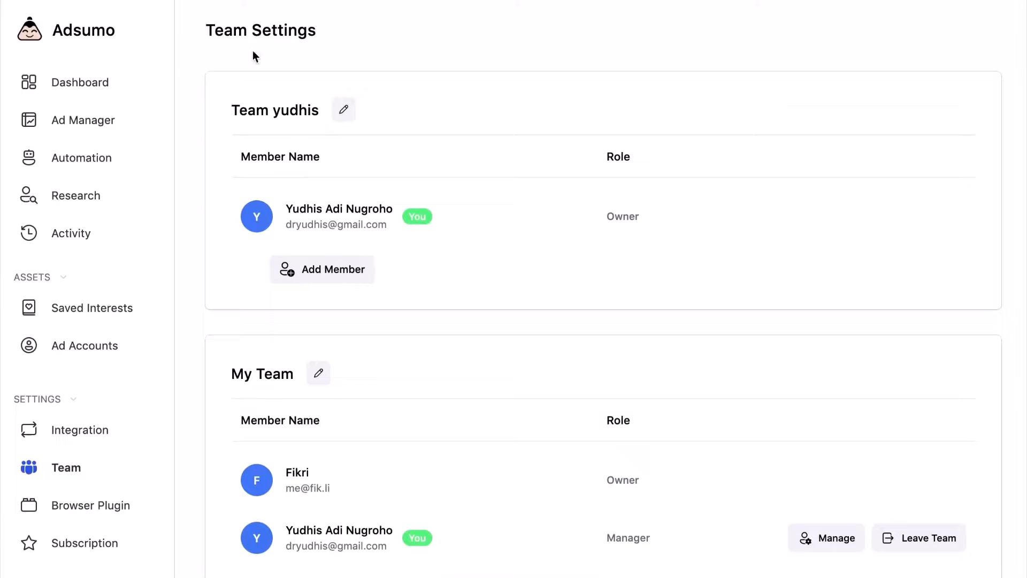
{"action": "left_click", "coordinate": [101, 80]}
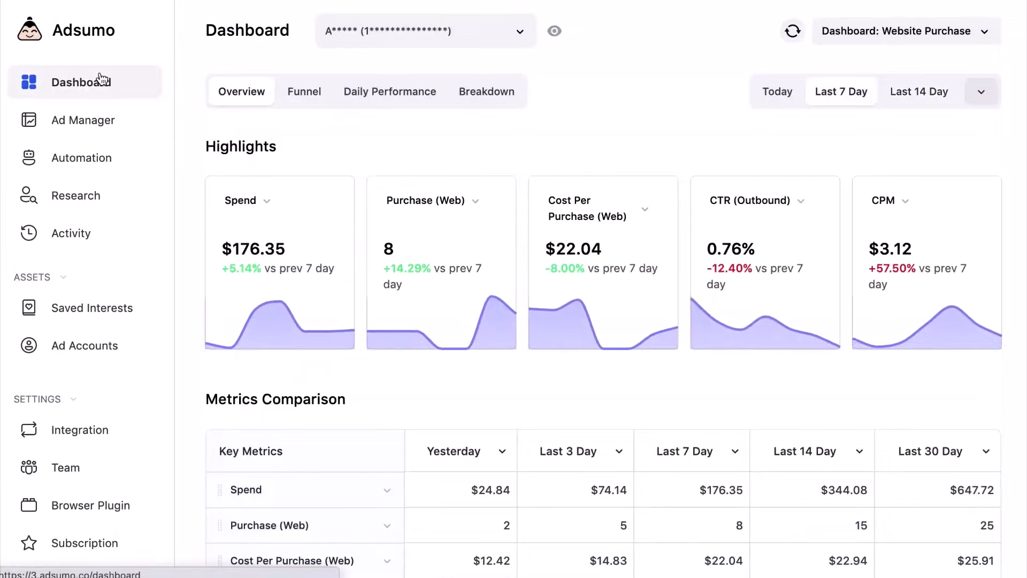